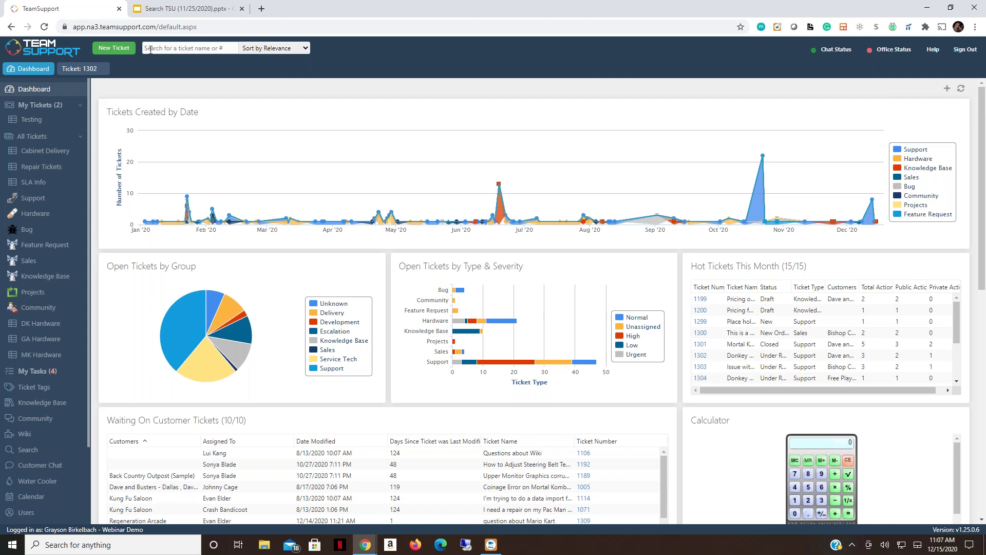
Look up tickets in the quick search with 130, narrow to 1302, and return to 130 to browse the matches
{"action": "left_click", "coordinate": [150, 49]}
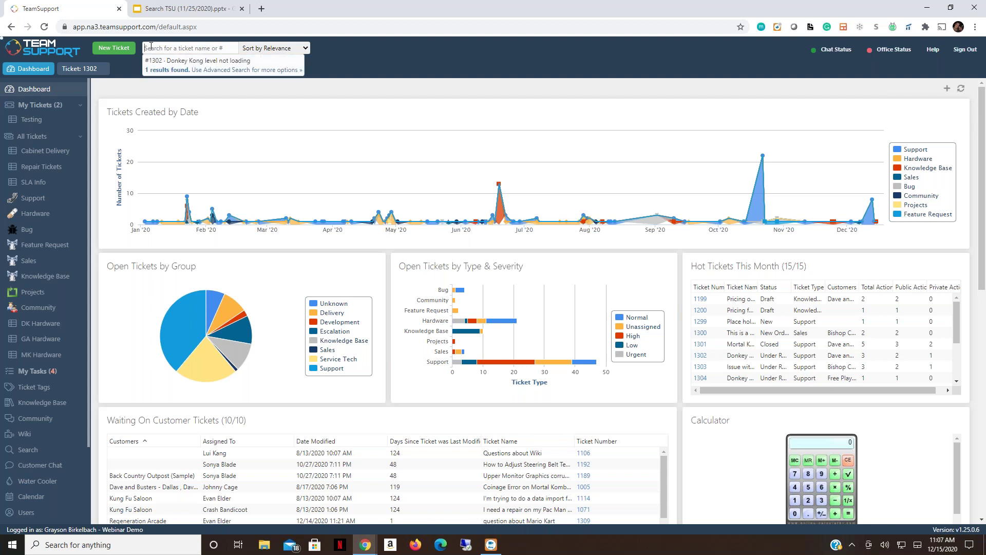
{"action": "type", "text": "130"}
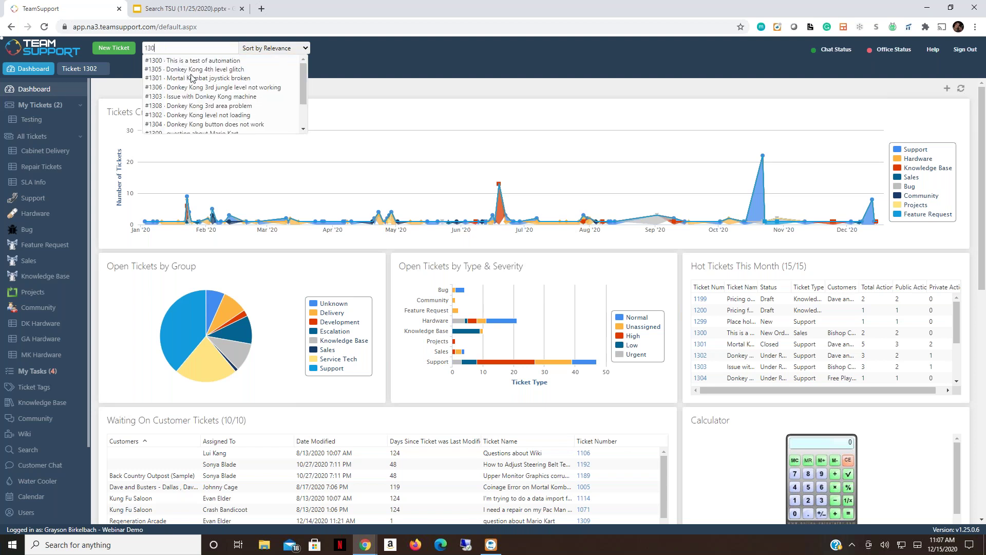
{"action": "scroll", "coordinate": [227, 108], "scroll_direction": "down", "scroll_amount": 2}
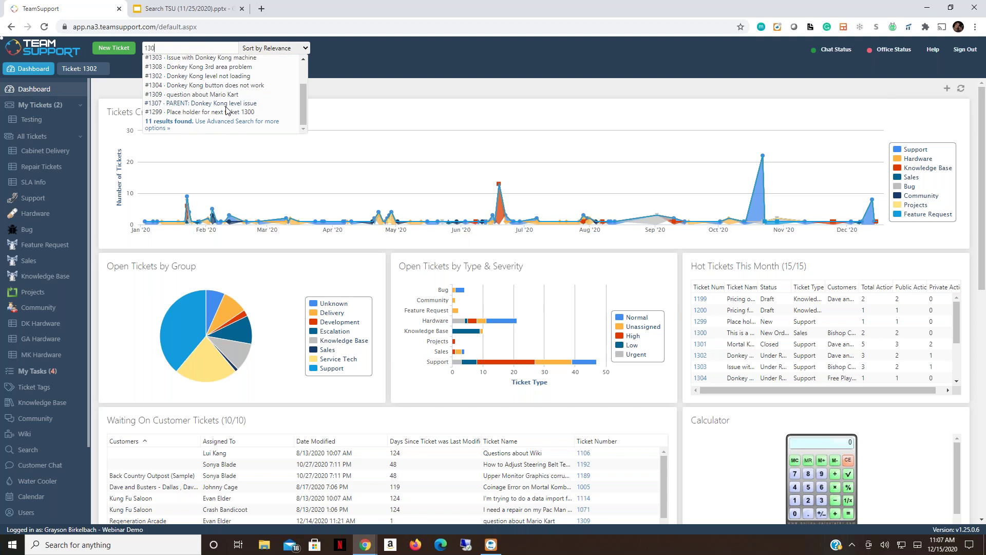
{"action": "scroll", "coordinate": [226, 108], "scroll_direction": "up", "scroll_amount": 2}
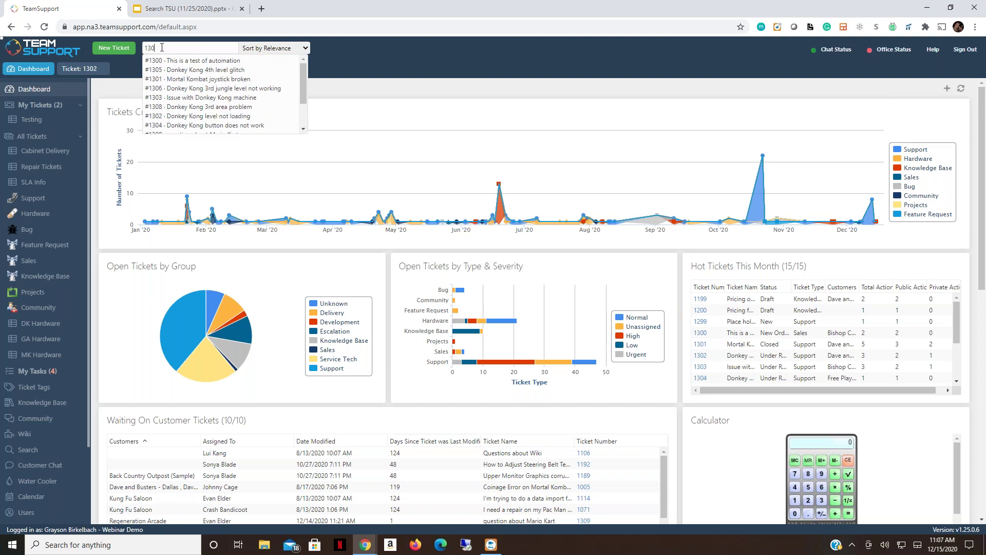
{"action": "type", "text": "2"}
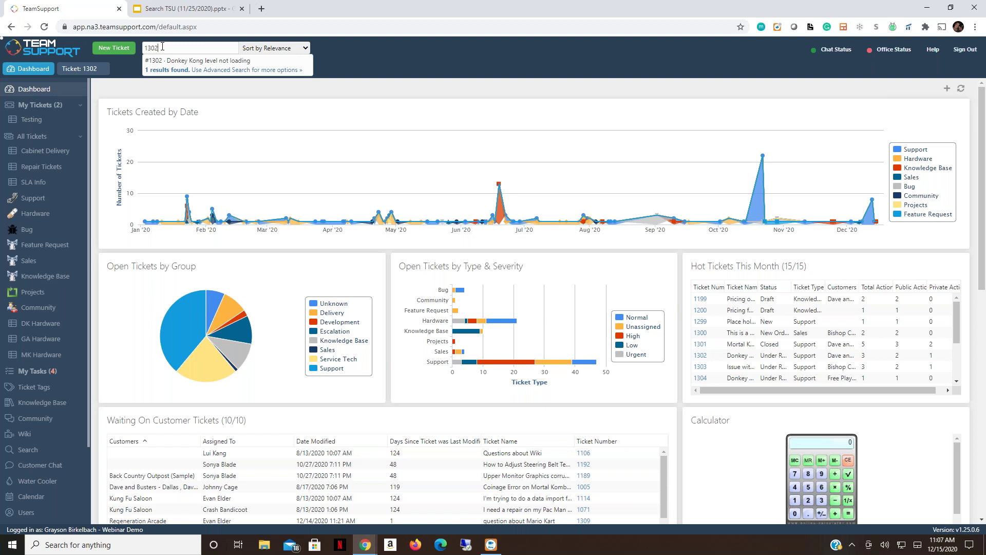
{"action": "key", "text": "BackSpace"}
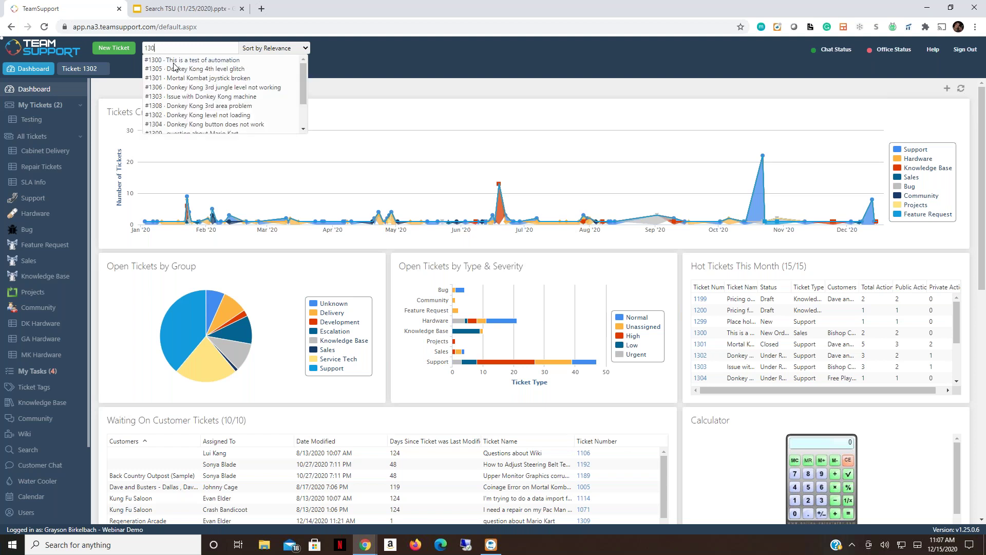
{"action": "scroll", "coordinate": [189, 83], "scroll_direction": "down", "scroll_amount": 1}
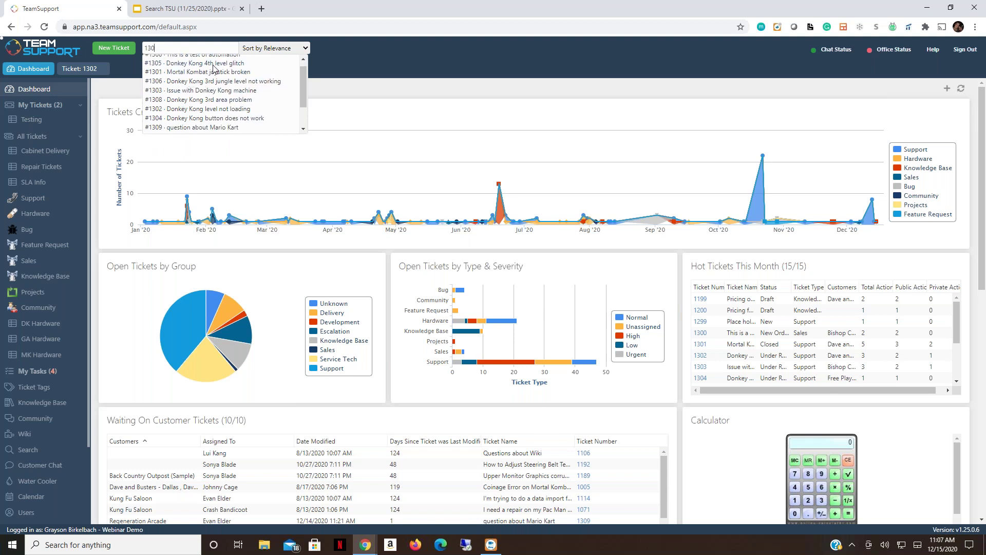
View the quick search's sort options without changing the sorting, and clear the search text
{"action": "left_click", "coordinate": [307, 48]}
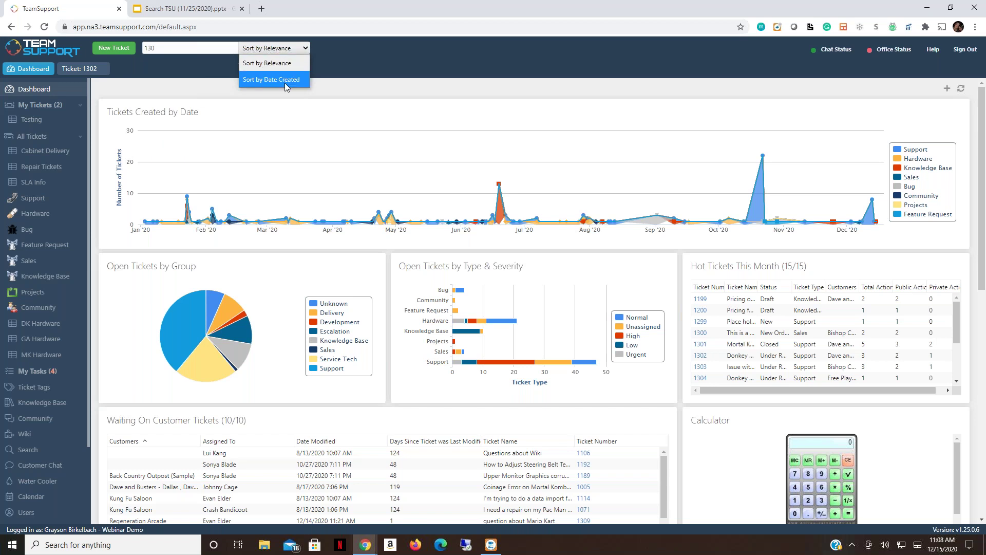
{"action": "left_click", "coordinate": [380, 80]}
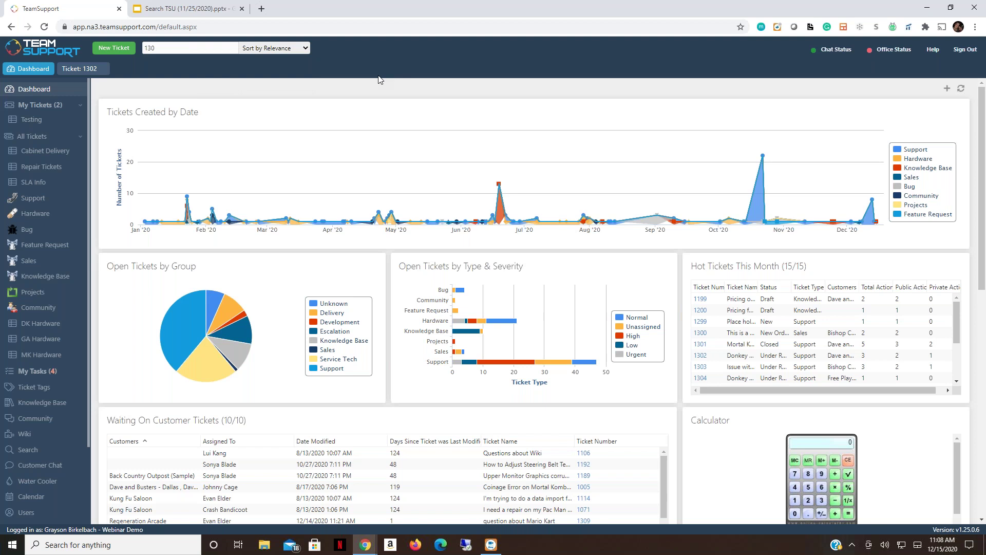
{"action": "left_click_drag", "start_coordinate": [158, 48], "coordinate": [144, 48]}
{"action": "key", "text": "BackSpace"}
Run an advanced search of the tickets for "donkey kong"
{"action": "left_click", "coordinate": [50, 455]}
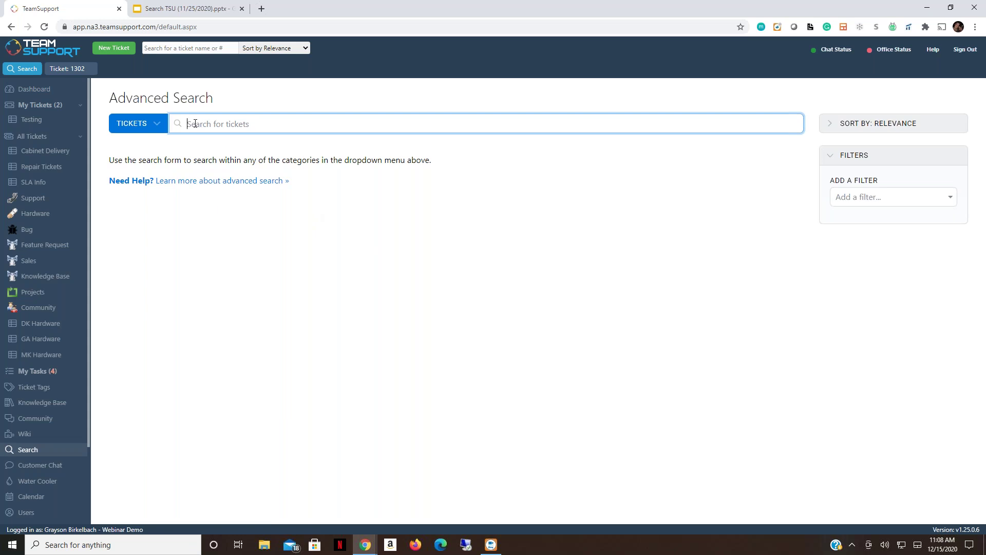
{"action": "type", "text": "d"}
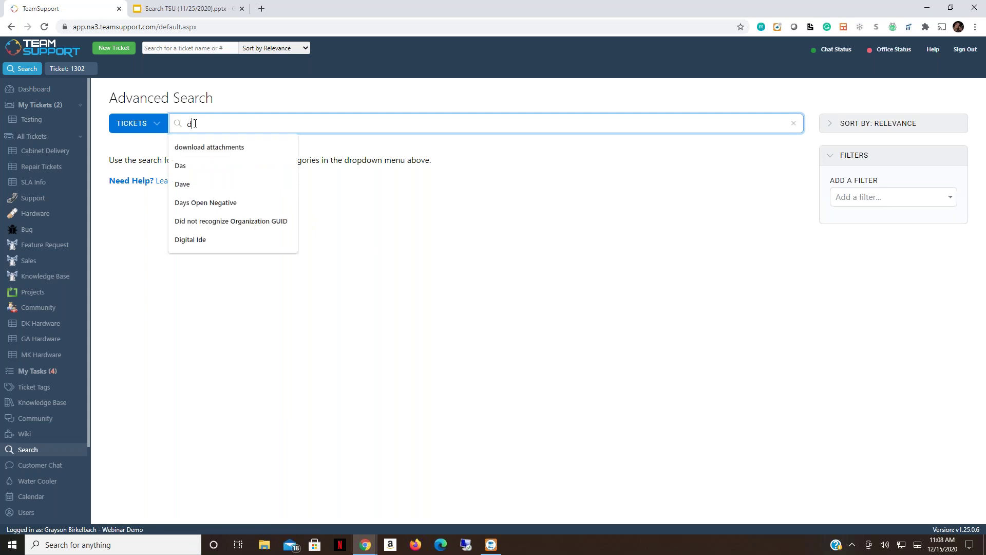
{"action": "type", "text": "dkney kin"}
{"action": "key", "text": "BackSpace"}
{"action": "key", "text": "BackSpace"}
{"action": "key", "text": "BackSpace"}
{"action": "key", "text": "BackSpace"}
{"action": "key", "text": "BackSpace"}
{"action": "key", "text": "BackSpace"}
{"action": "key", "text": "BackSpace"}
{"action": "key", "text": "BackSpace"}
{"action": "key", "text": "BackSpace"}
{"action": "type", "text": "nkey ko"}
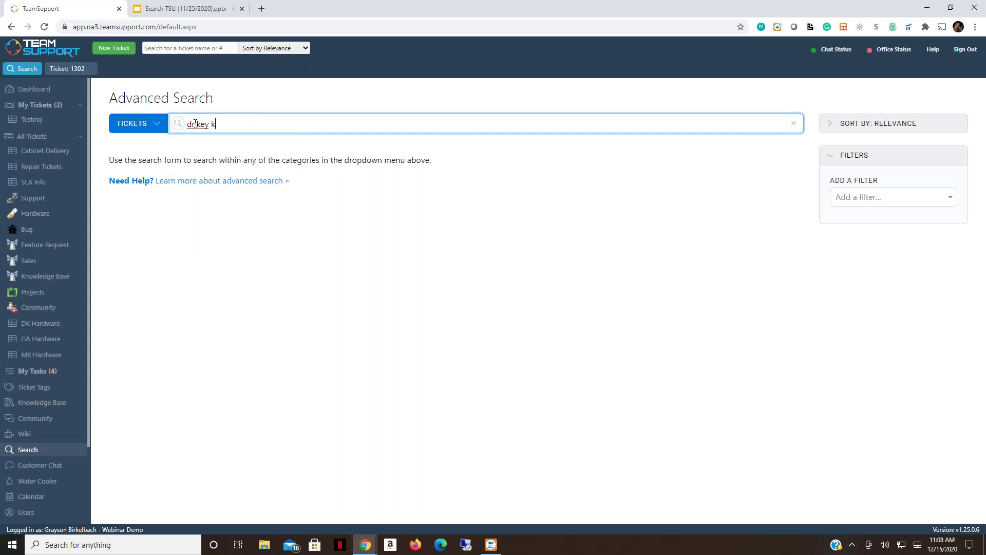
{"action": "key", "text": "BackSpace"}
{"action": "key", "text": "BackSpace"}
{"action": "key", "text": "BackSpace"}
{"action": "key", "text": "BackSpace"}
{"action": "key", "text": "BackSpace"}
{"action": "key", "text": "BackSpace"}
{"action": "key", "text": "BackSpace"}
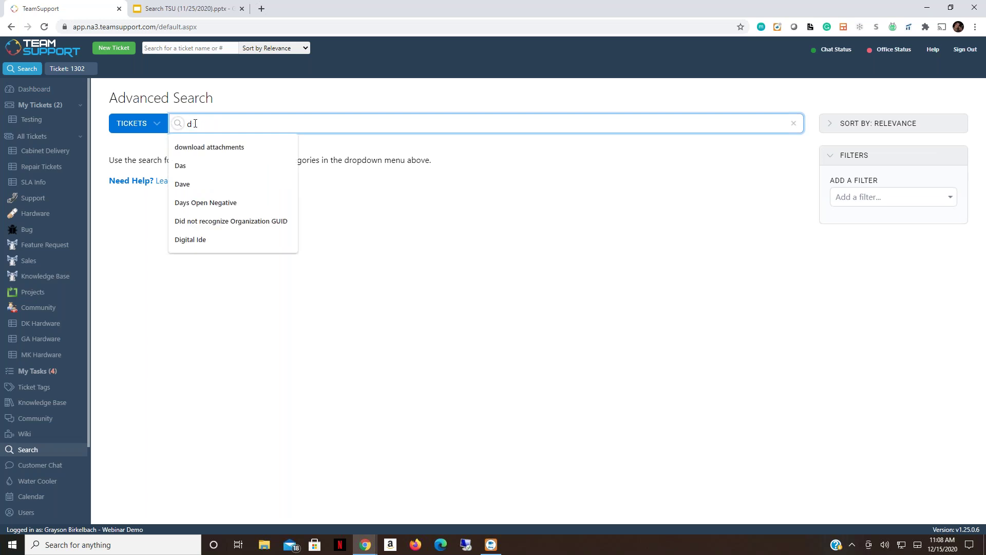
{"action": "type", "text": "onkey"}
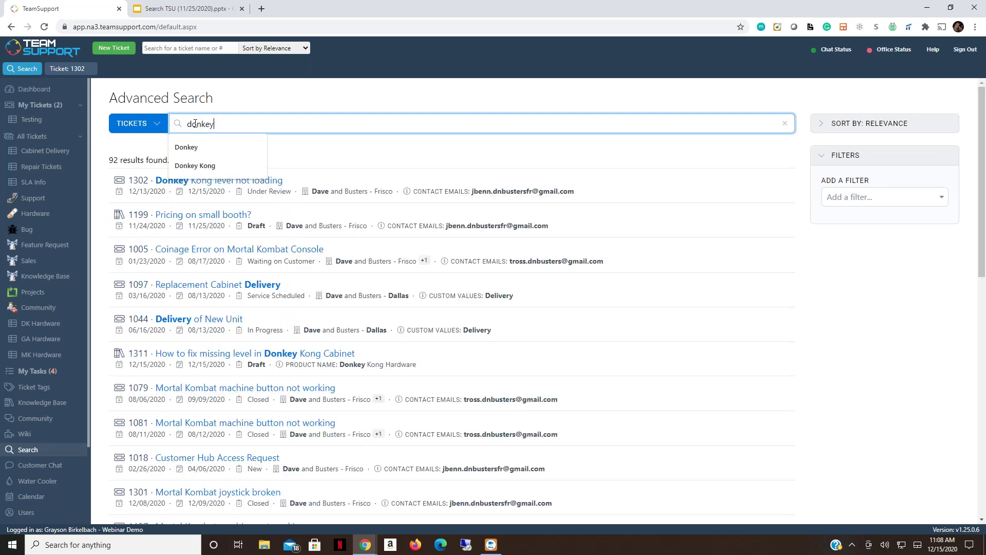
{"action": "type", "text": " kong"}
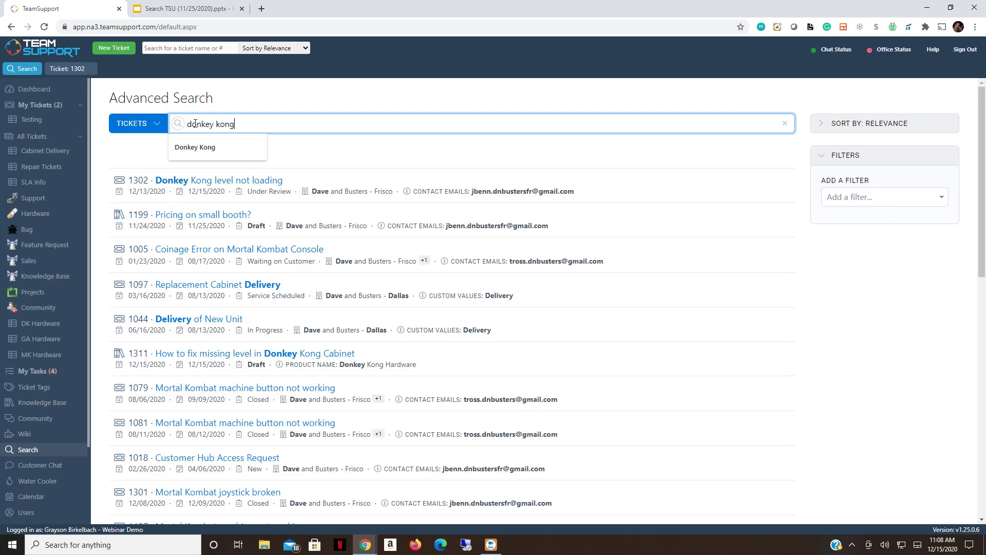
{"action": "left_click", "coordinate": [332, 155]}
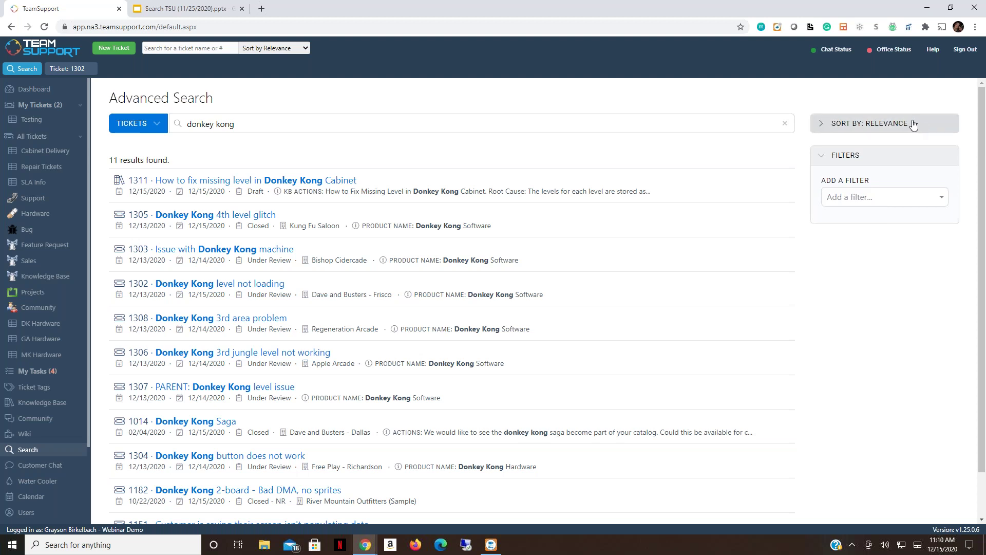
Sort the advanced search results by Date Created and review the reordered list
{"action": "left_click", "coordinate": [822, 126]}
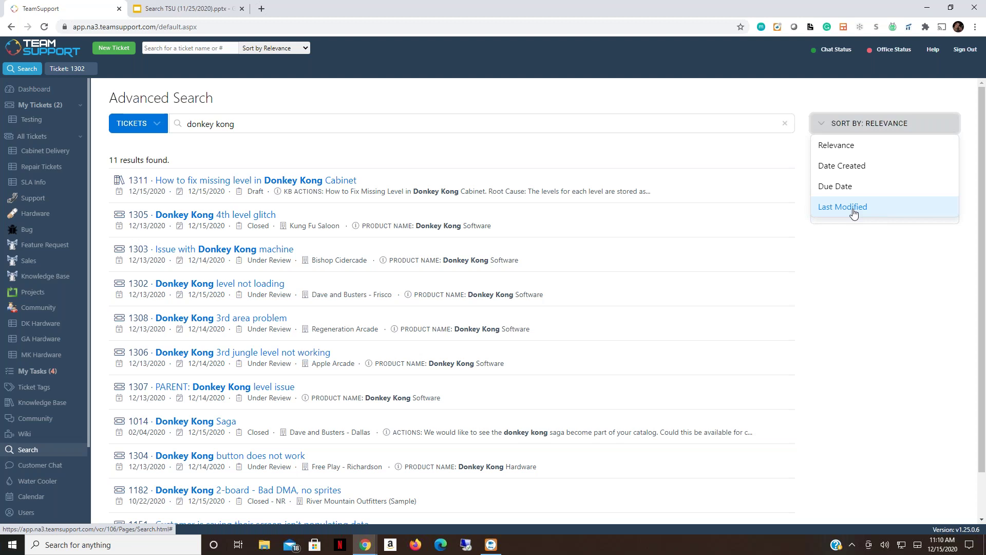
{"action": "left_click", "coordinate": [857, 166]}
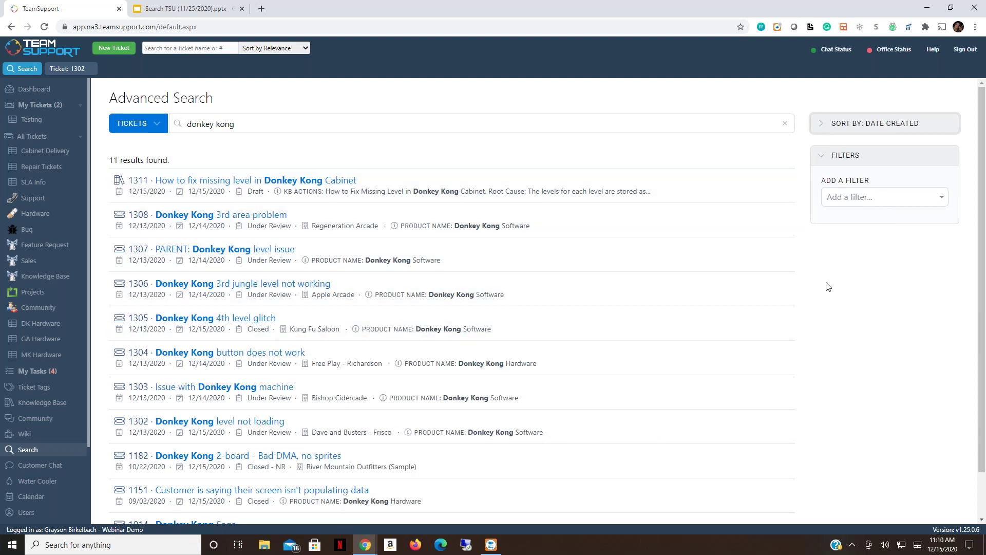
{"action": "scroll", "coordinate": [493, 288], "scroll_direction": "down", "scroll_amount": 1}
{"action": "scroll", "coordinate": [481, 299], "scroll_direction": "down", "scroll_amount": 2}
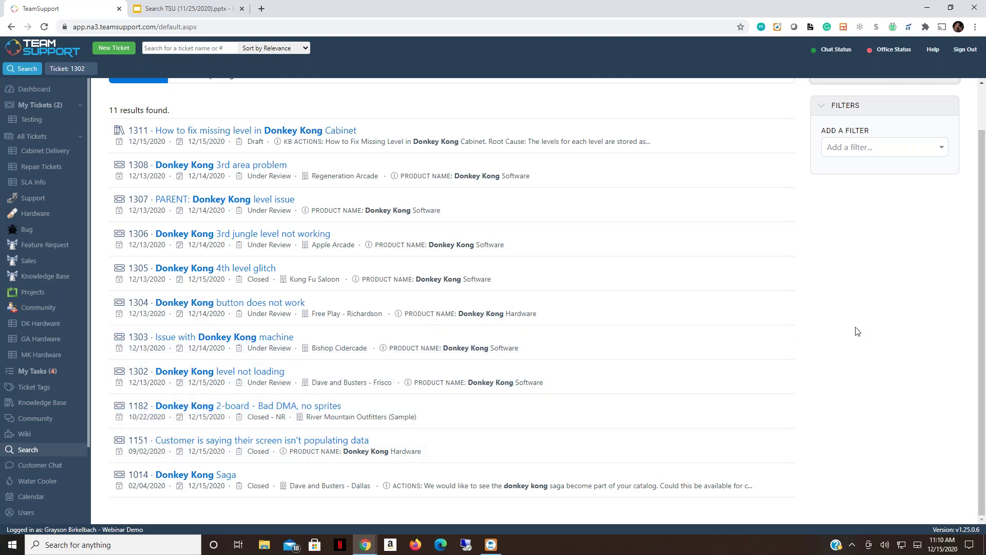
{"action": "scroll", "coordinate": [858, 332], "scroll_direction": "up", "scroll_amount": 1}
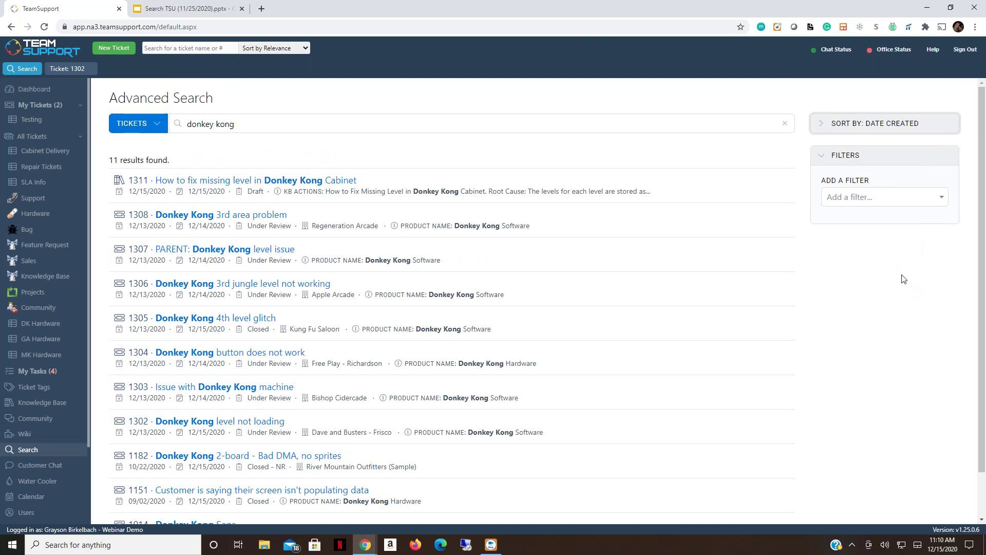
Add a Severity filter to the ticket search and set it to High
{"action": "left_click", "coordinate": [940, 199]}
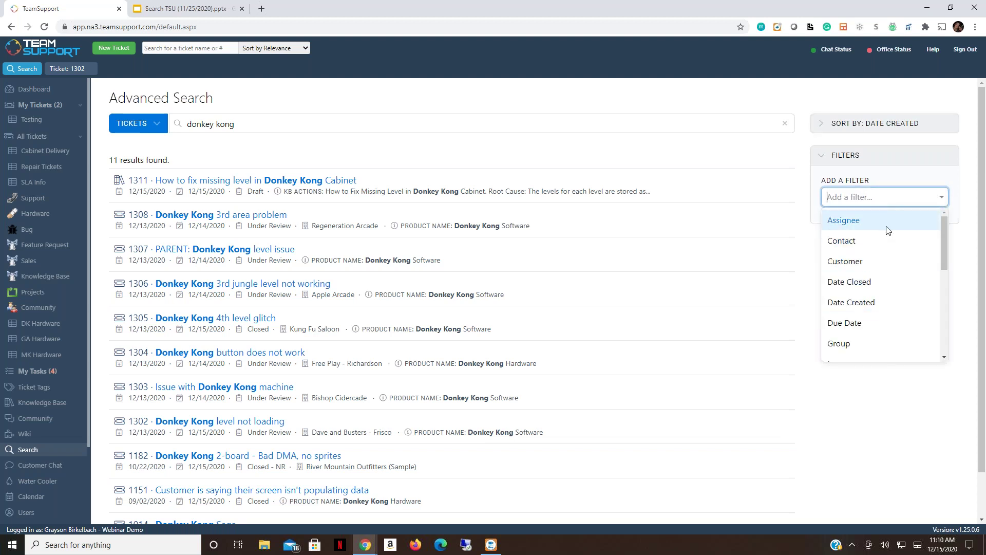
{"action": "scroll", "coordinate": [903, 228], "scroll_direction": "down", "scroll_amount": 5}
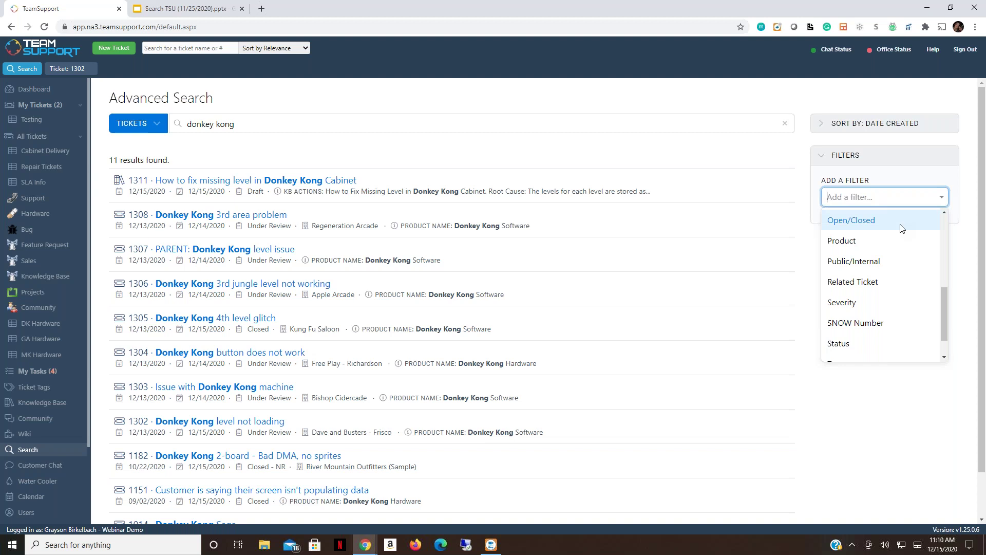
{"action": "scroll", "coordinate": [903, 298], "scroll_direction": "up", "scroll_amount": 5}
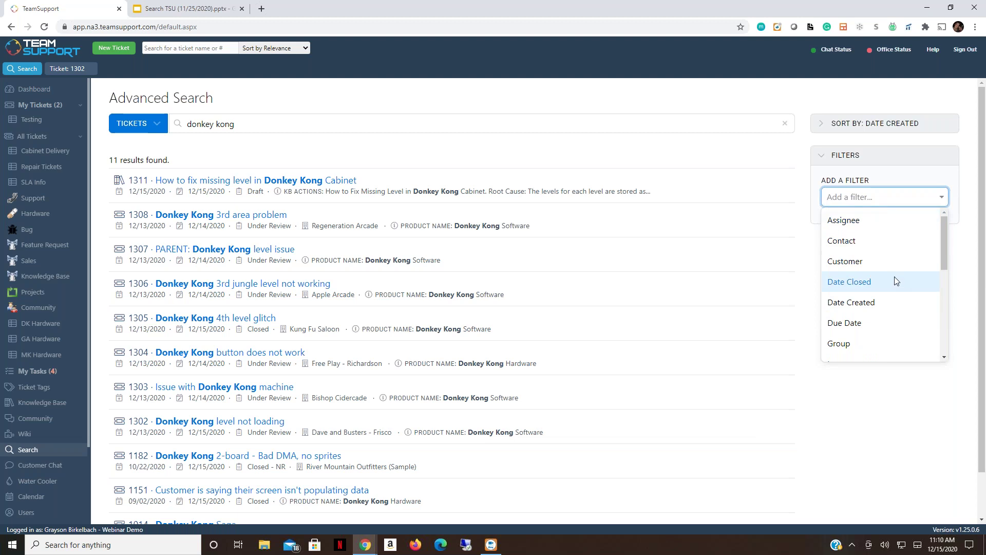
{"action": "scroll", "coordinate": [892, 282], "scroll_direction": "down", "scroll_amount": 2}
{"action": "scroll", "coordinate": [892, 281], "scroll_direction": "down", "scroll_amount": 2}
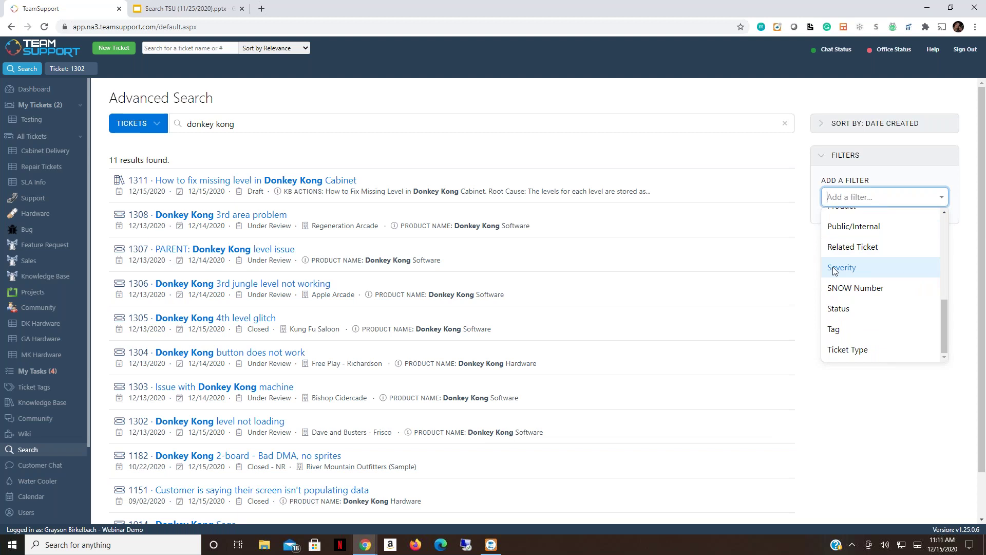
{"action": "left_click", "coordinate": [835, 268]}
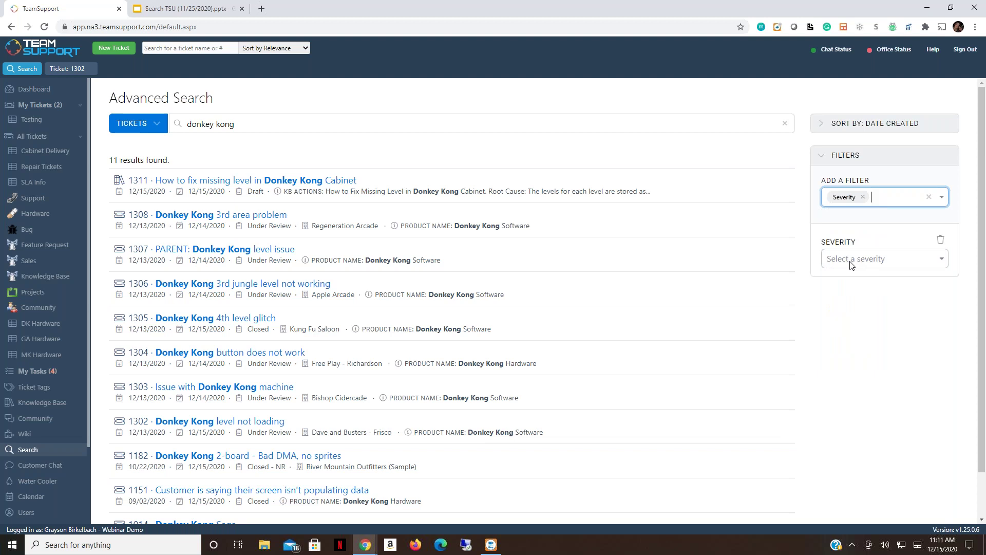
{"action": "left_click", "coordinate": [886, 263]}
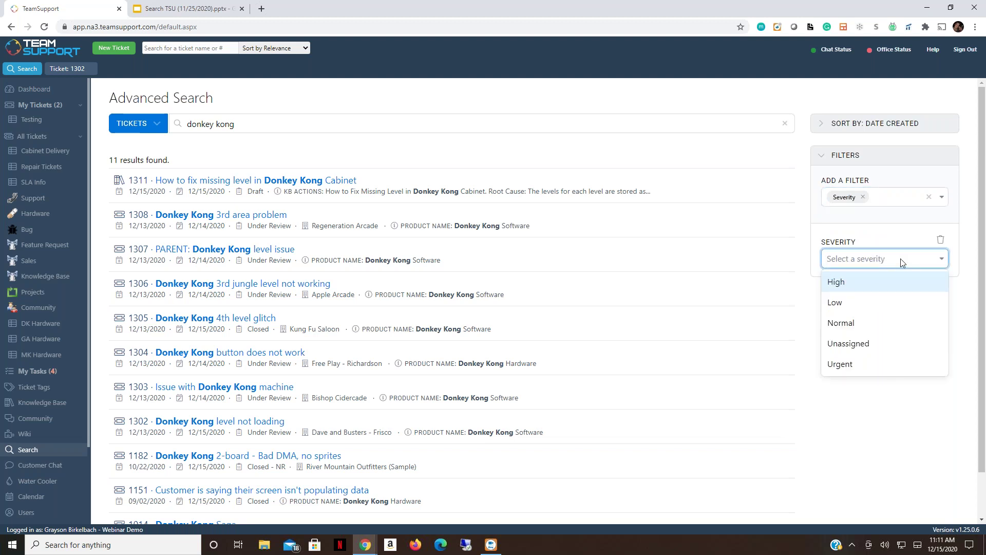
{"action": "left_click", "coordinate": [836, 282]}
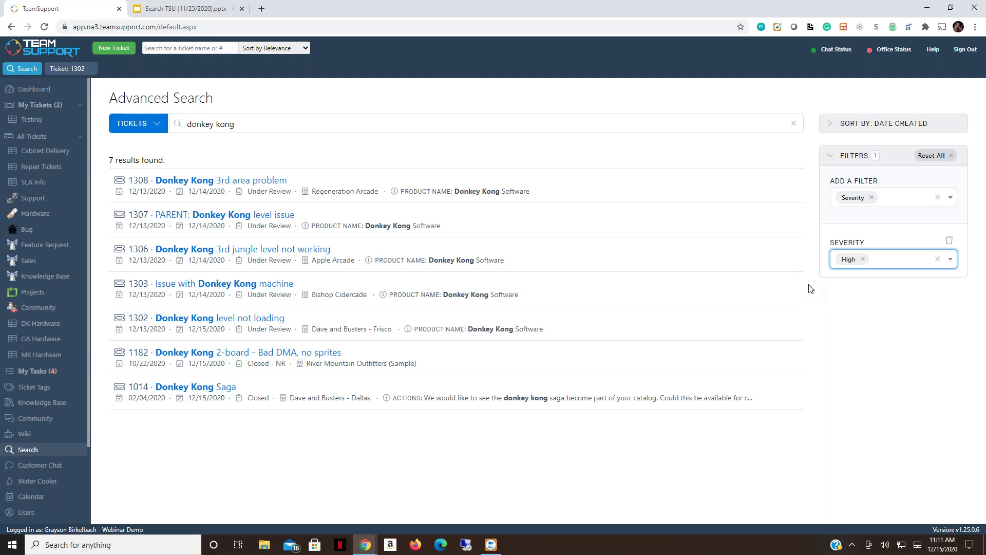
Add a Product filter to the ticket search and set it to Donkey Kong Software
{"action": "left_click", "coordinate": [889, 201]}
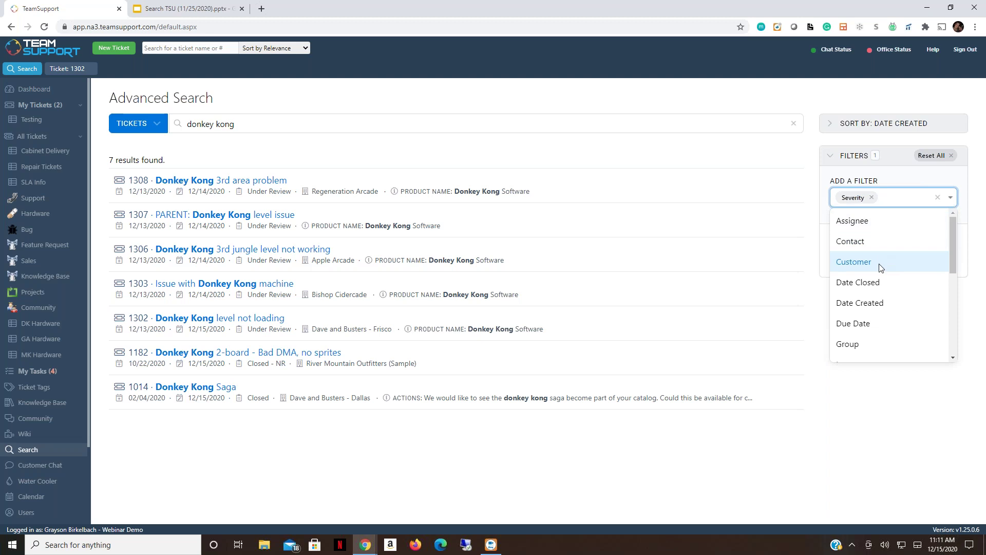
{"action": "scroll", "coordinate": [881, 267], "scroll_direction": "down", "scroll_amount": 5}
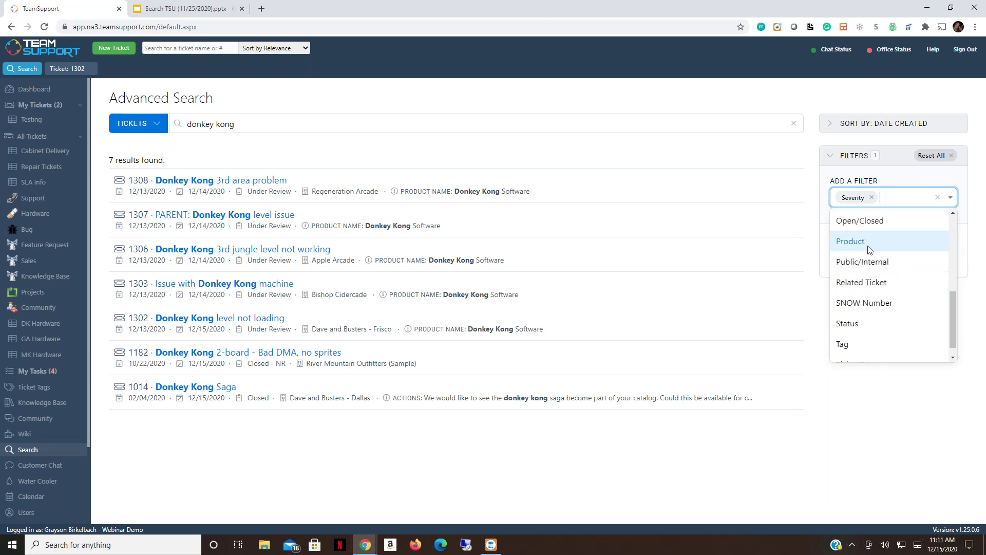
{"action": "left_click", "coordinate": [867, 242]}
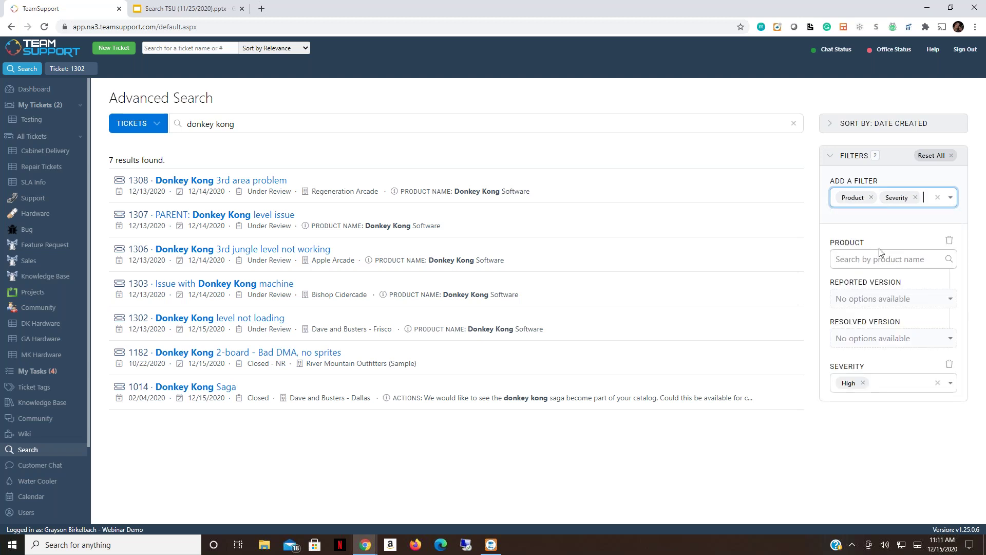
{"action": "left_click", "coordinate": [870, 263]}
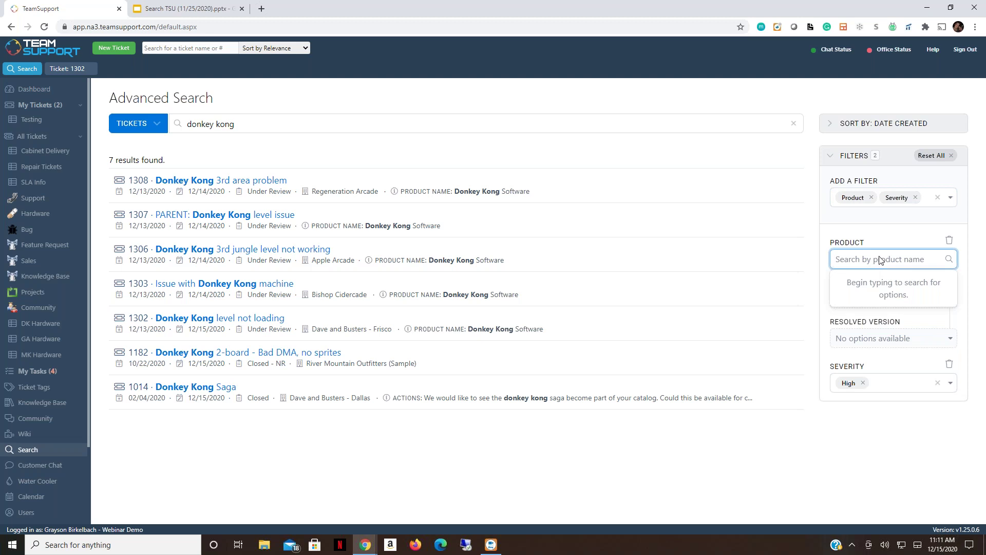
{"action": "type", "text": "donke"}
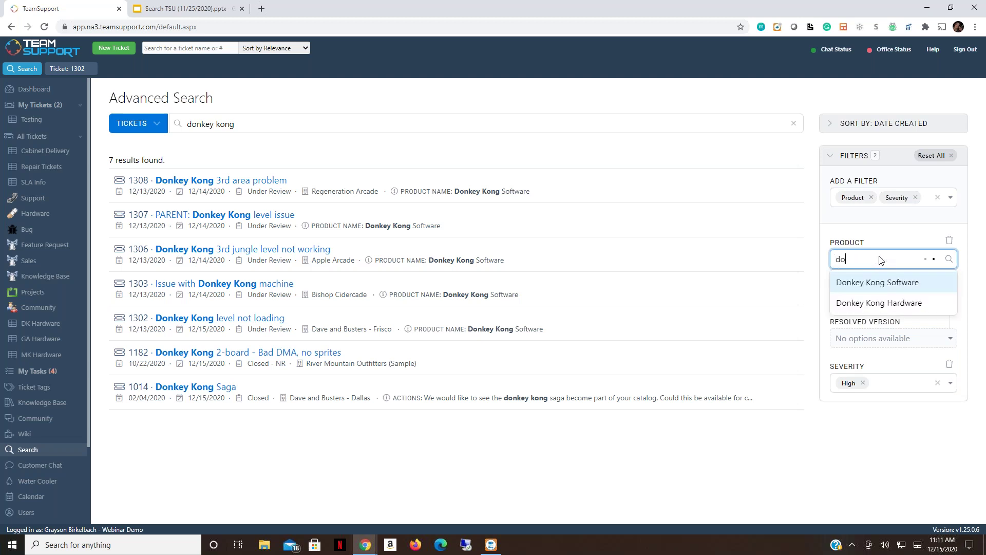
{"action": "left_click", "coordinate": [902, 280]}
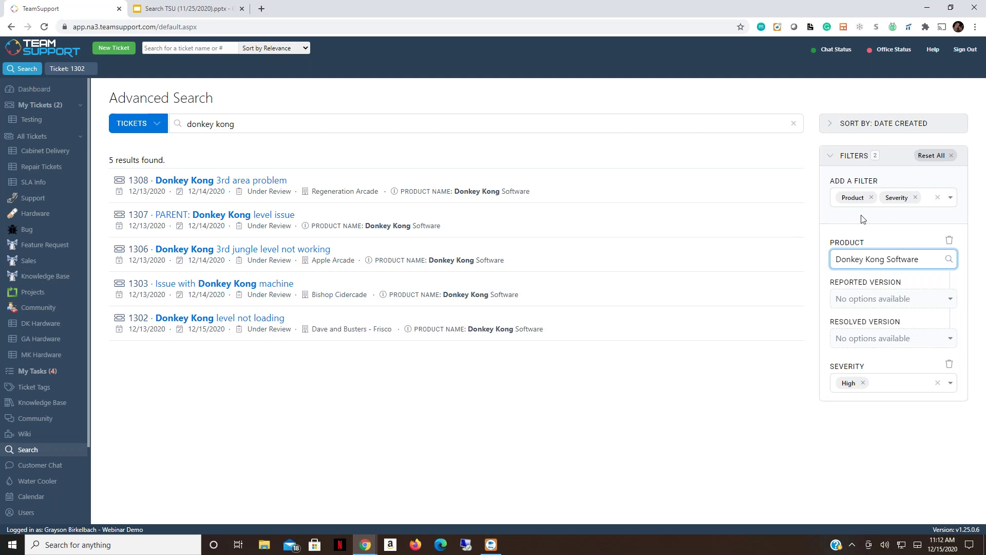
Reset the ticket search's filter values and remove the Product and Severity filters
{"action": "left_click", "coordinate": [932, 156]}
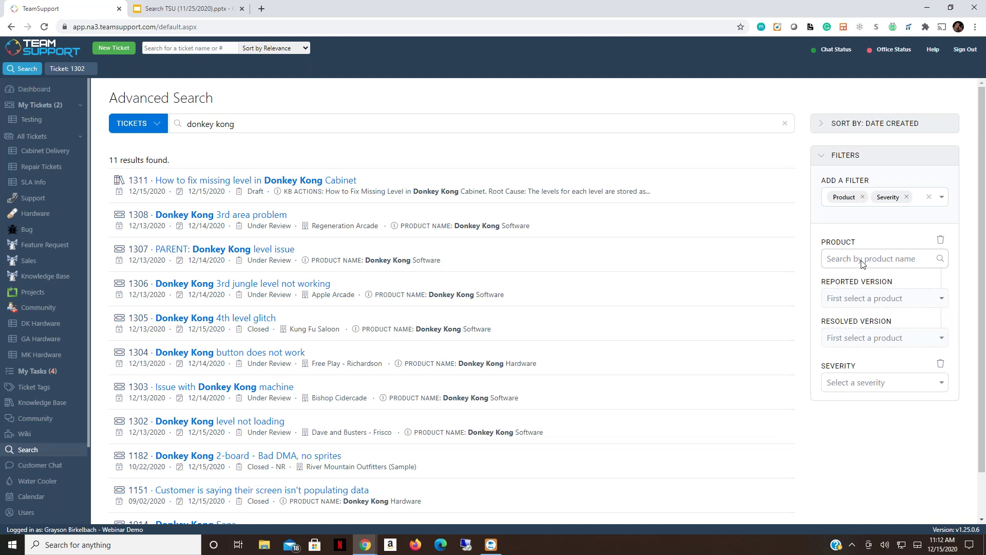
{"action": "left_click", "coordinate": [863, 198]}
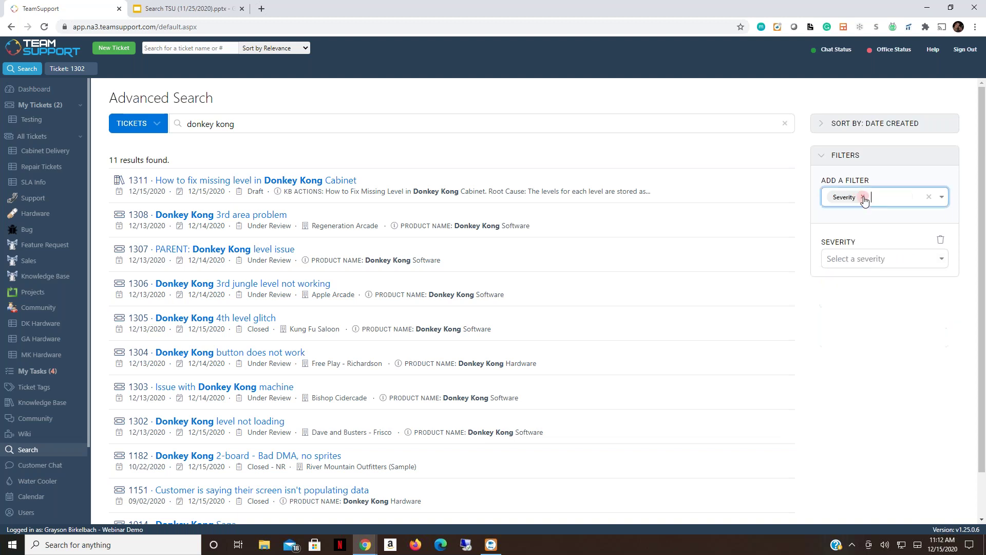
{"action": "left_click", "coordinate": [863, 197]}
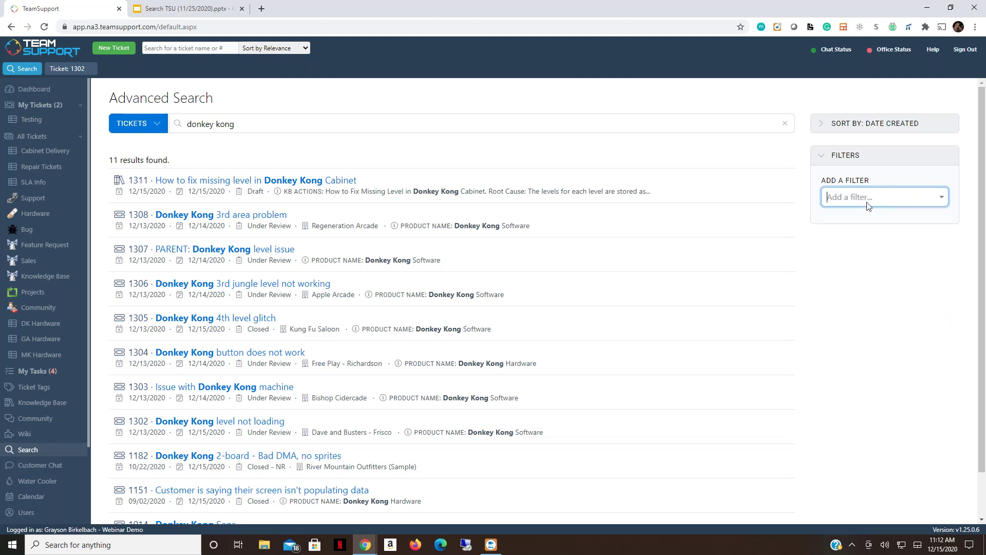
Add a Date Created filter to the ticket search and set its range to 12/10/2020 - 12/14/2020
{"action": "left_click", "coordinate": [868, 200]}
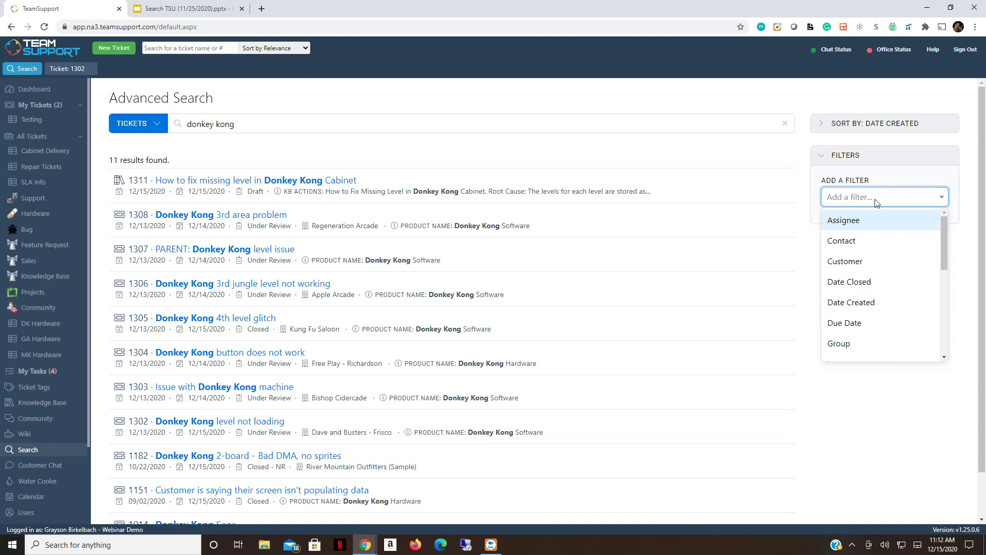
{"action": "left_click", "coordinate": [867, 306]}
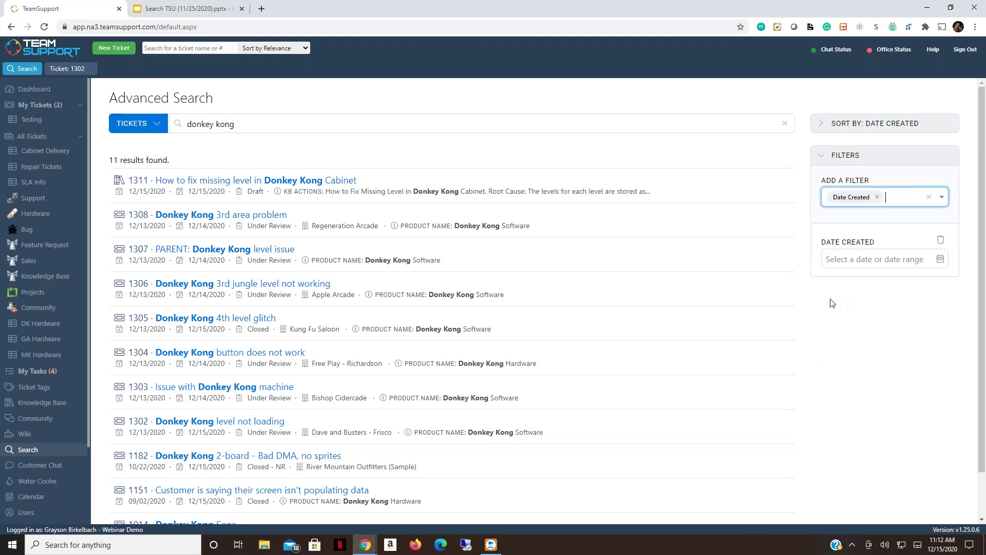
{"action": "left_click", "coordinate": [884, 262]}
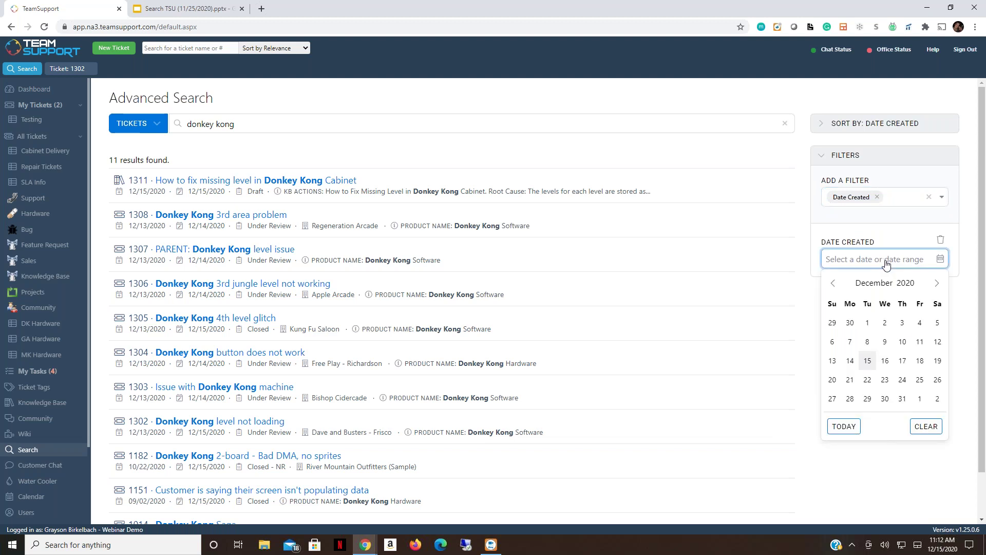
{"action": "left_click", "coordinate": [903, 343]}
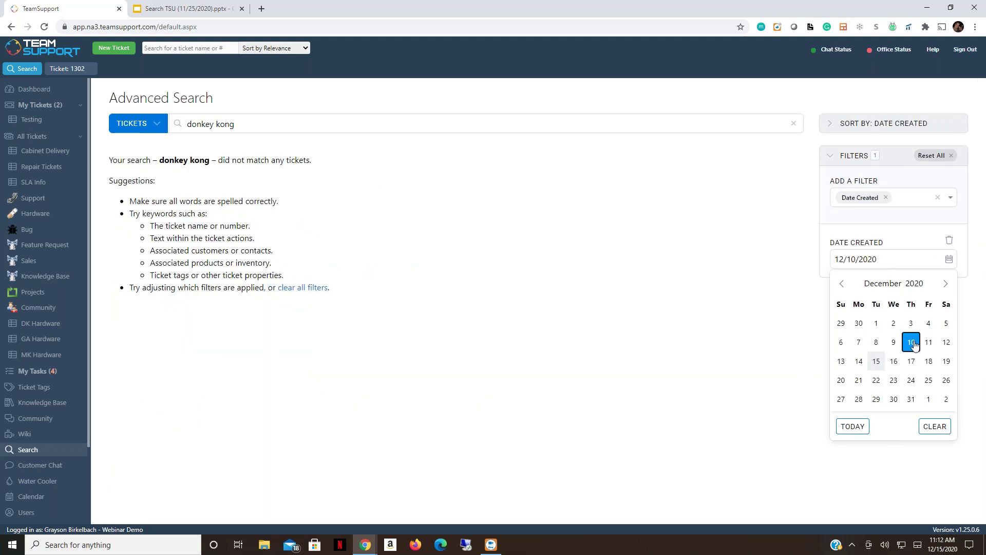
{"action": "left_click", "coordinate": [859, 362]}
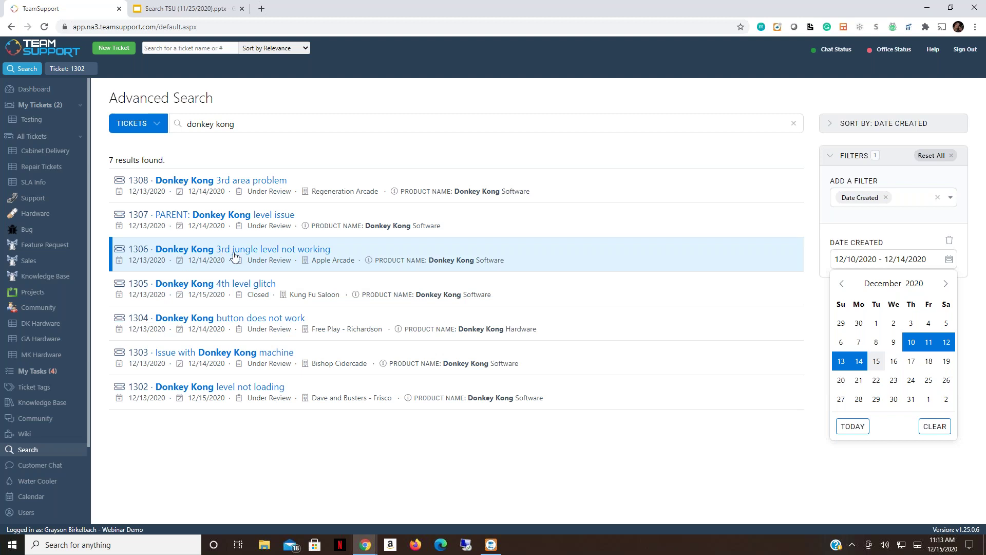
Replace the Date Created filter with an Open/Closed filter, showing only open tickets first and only closed tickets second
{"action": "left_click", "coordinate": [886, 198]}
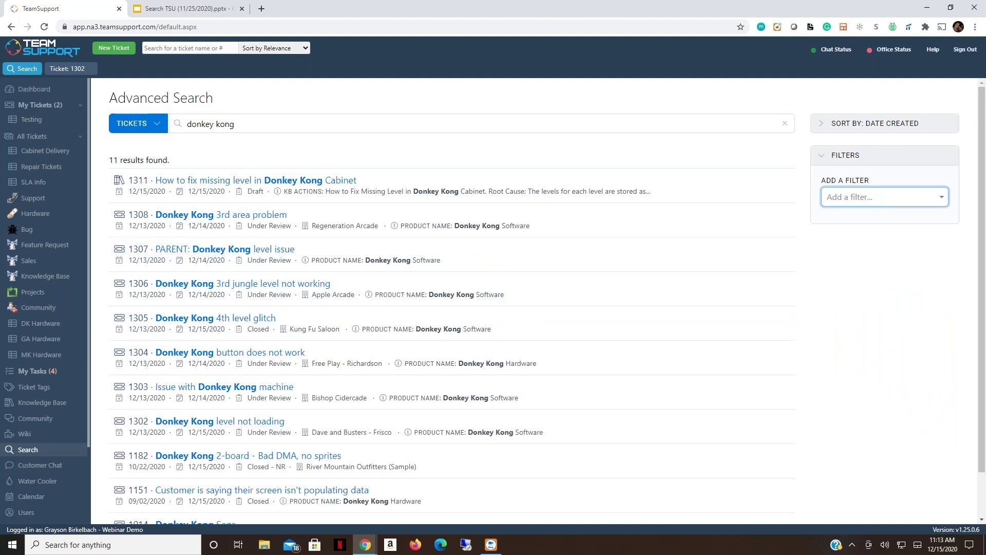
{"action": "left_click", "coordinate": [888, 201]}
{"action": "scroll", "coordinate": [865, 306], "scroll_direction": "down", "scroll_amount": 3}
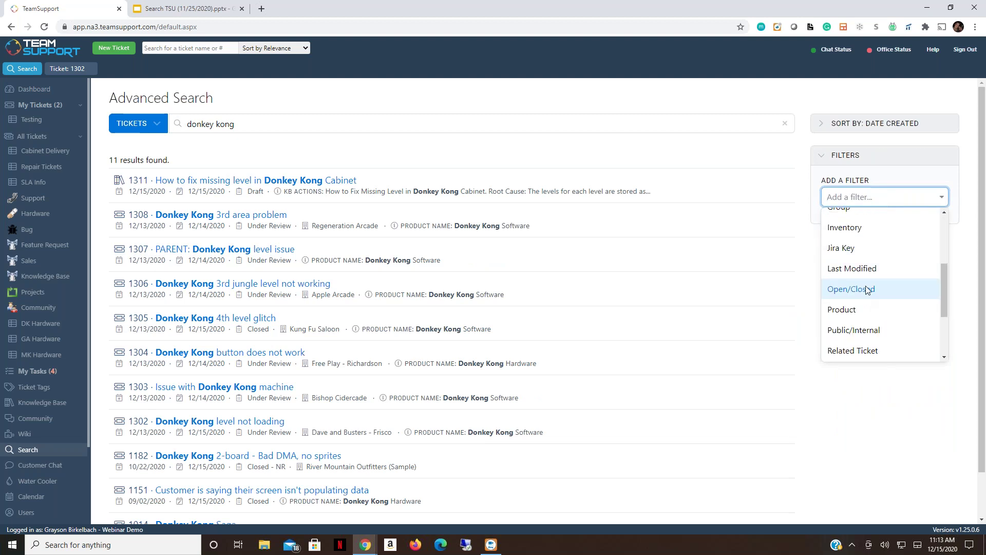
{"action": "left_click", "coordinate": [866, 286]}
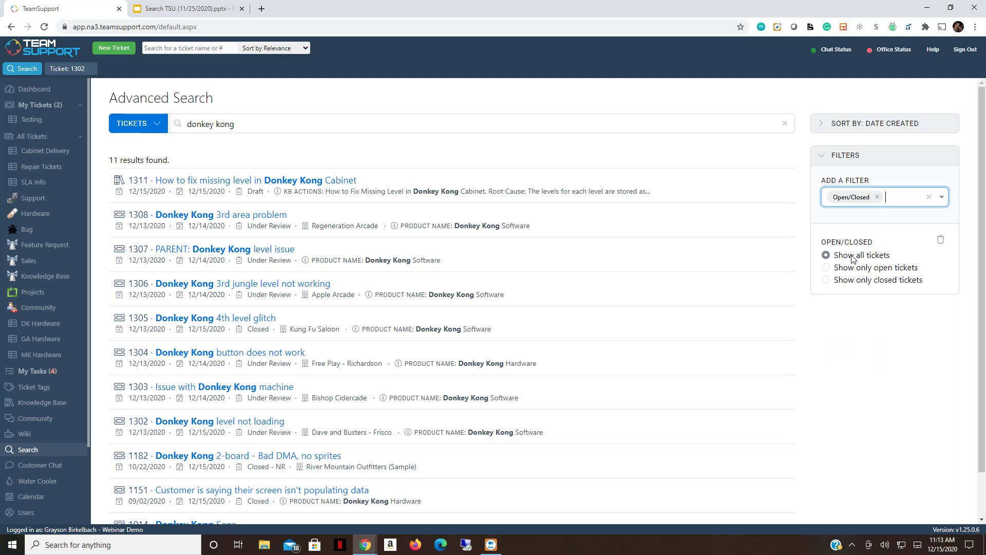
{"action": "left_click", "coordinate": [826, 267]}
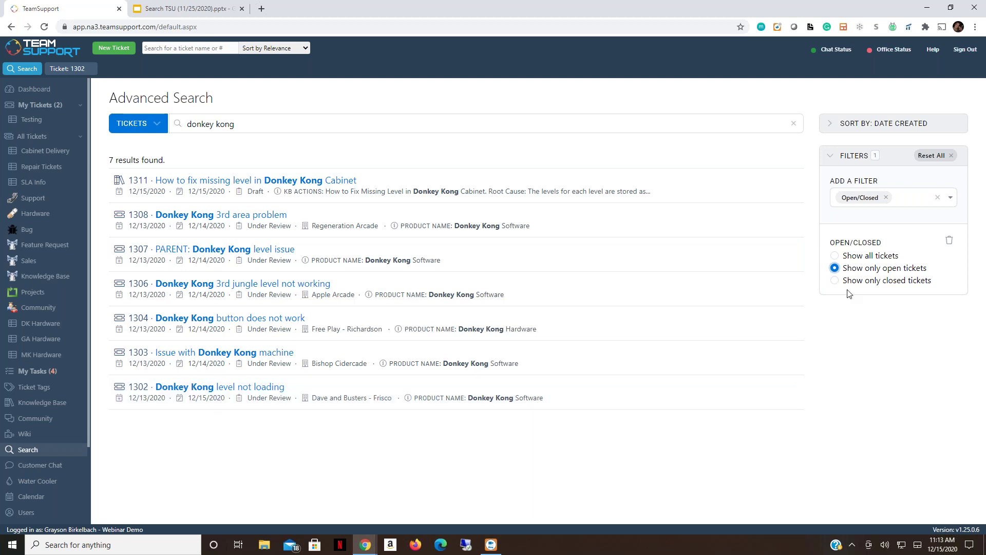
{"action": "left_click", "coordinate": [834, 281]}
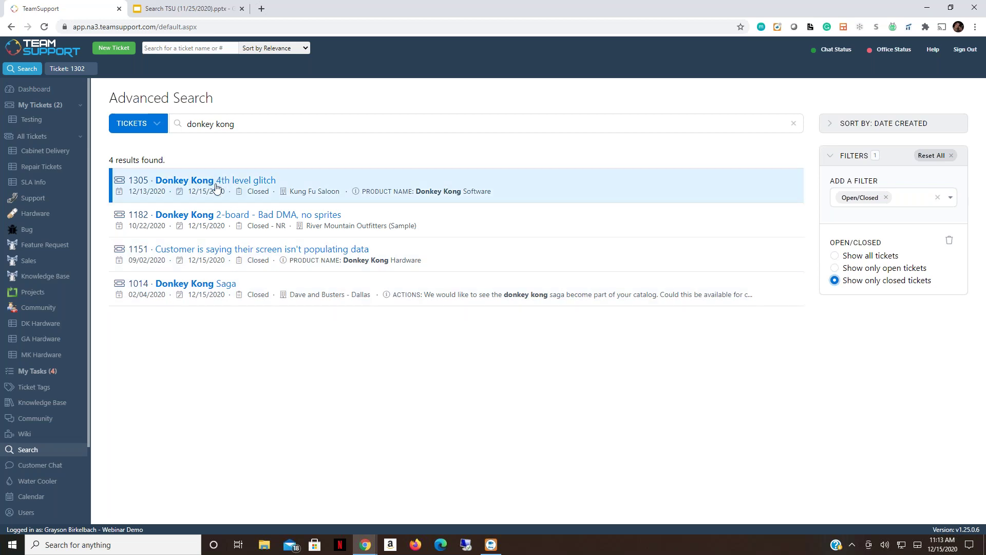
Replace the Open/Closed filter with a Tag filter and set it to Jungle
{"action": "left_click", "coordinate": [887, 198]}
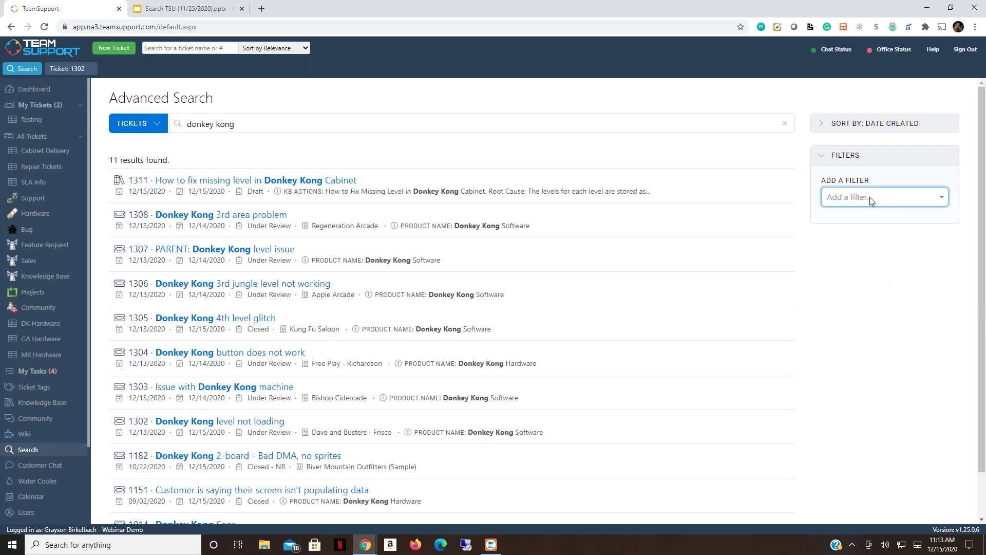
{"action": "left_click", "coordinate": [872, 200]}
{"action": "scroll", "coordinate": [865, 293], "scroll_direction": "down", "scroll_amount": 5}
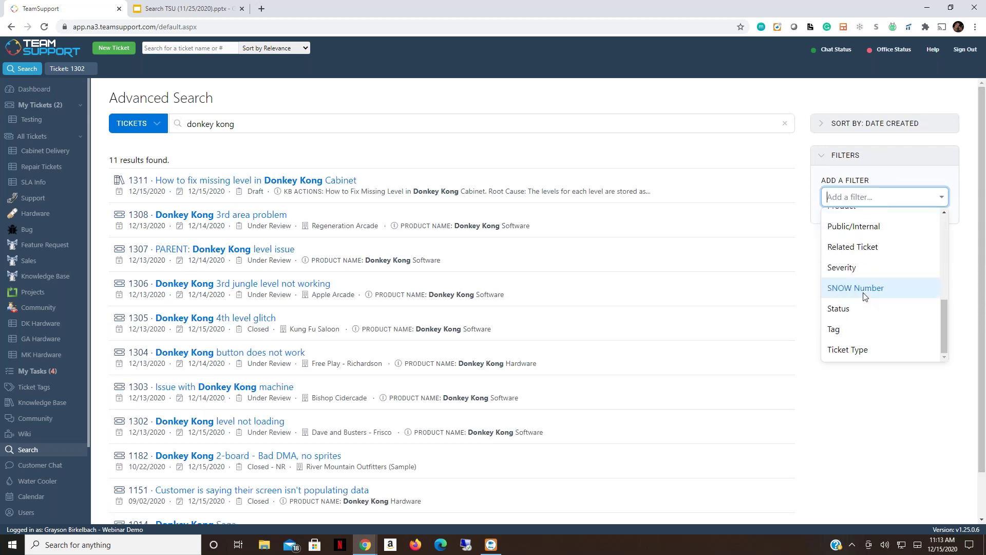
{"action": "left_click", "coordinate": [851, 333]}
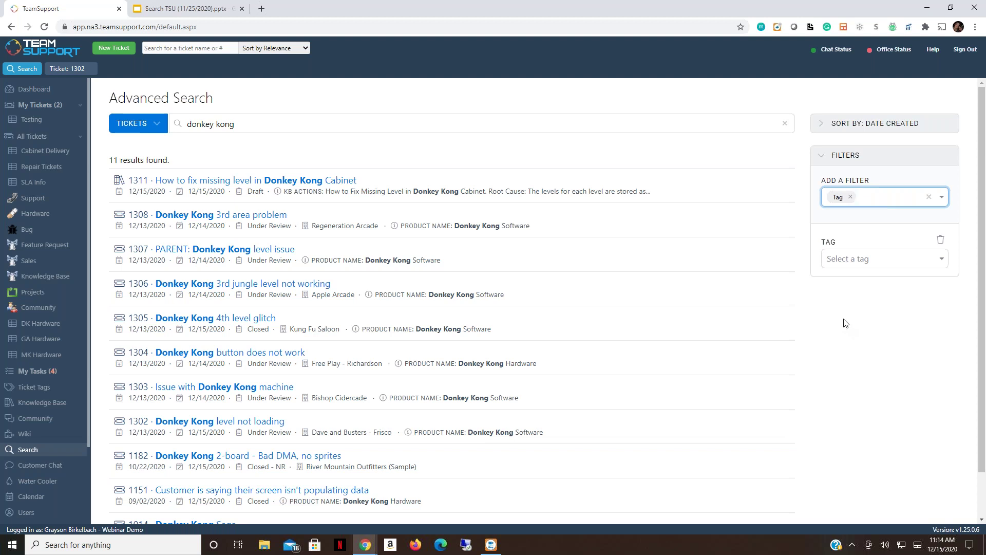
{"action": "left_click", "coordinate": [863, 264]}
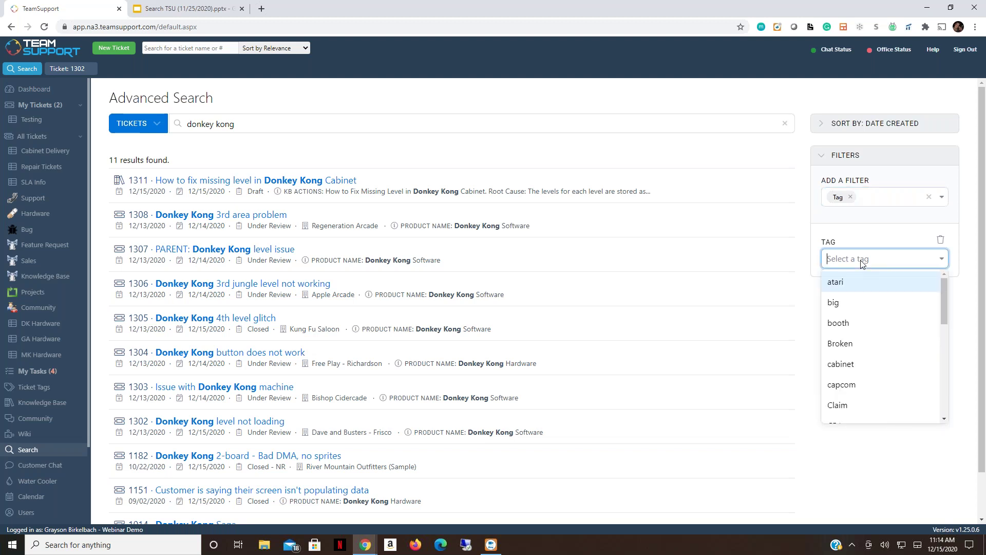
{"action": "type", "text": "jun"}
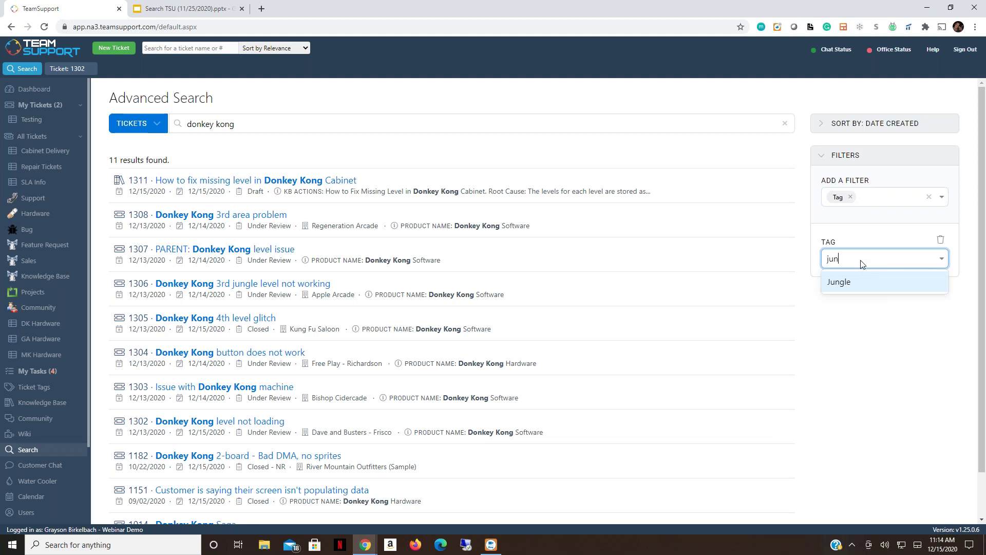
{"action": "left_click", "coordinate": [867, 283]}
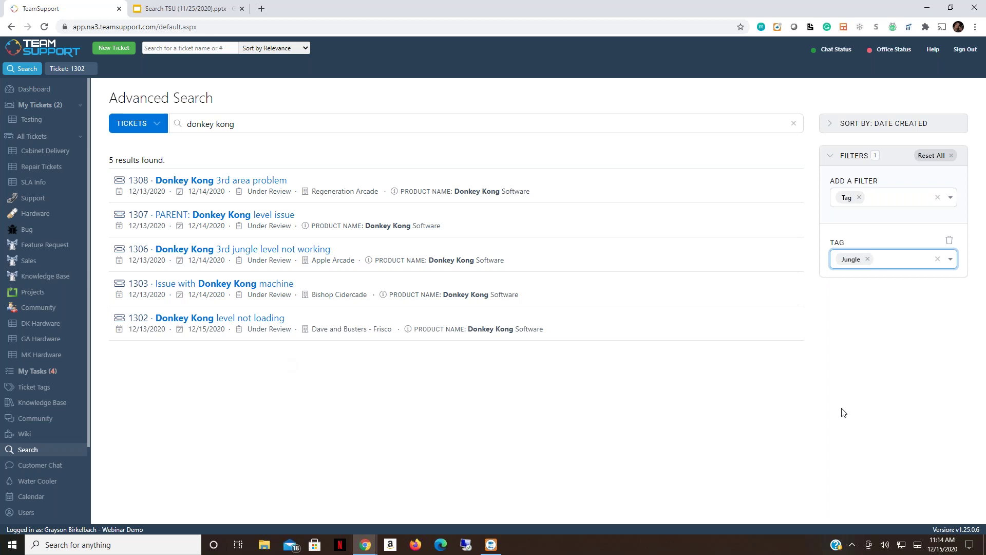
Remove the Tag filter and review the record types that Advanced Search can look through
{"action": "left_click", "coordinate": [859, 197]}
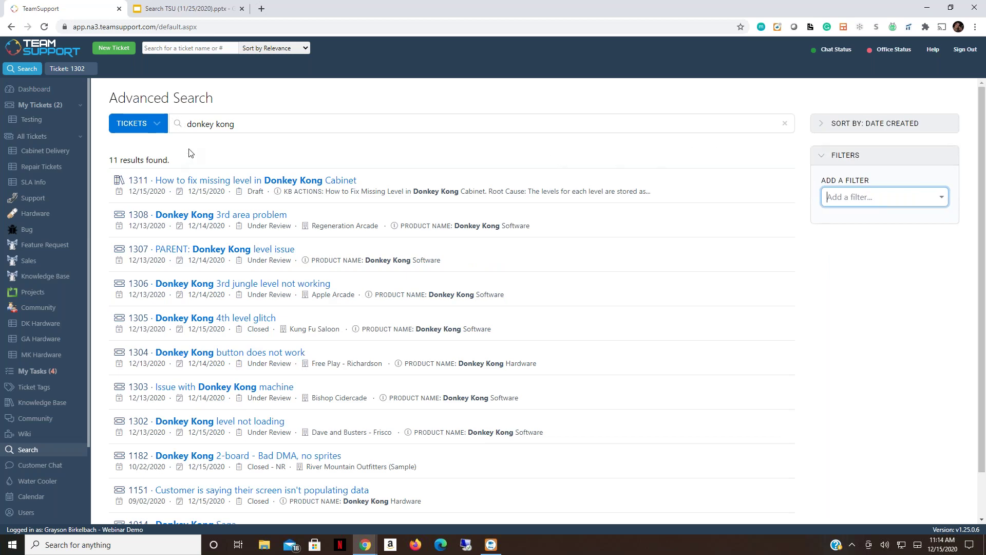
{"action": "left_click", "coordinate": [159, 124]}
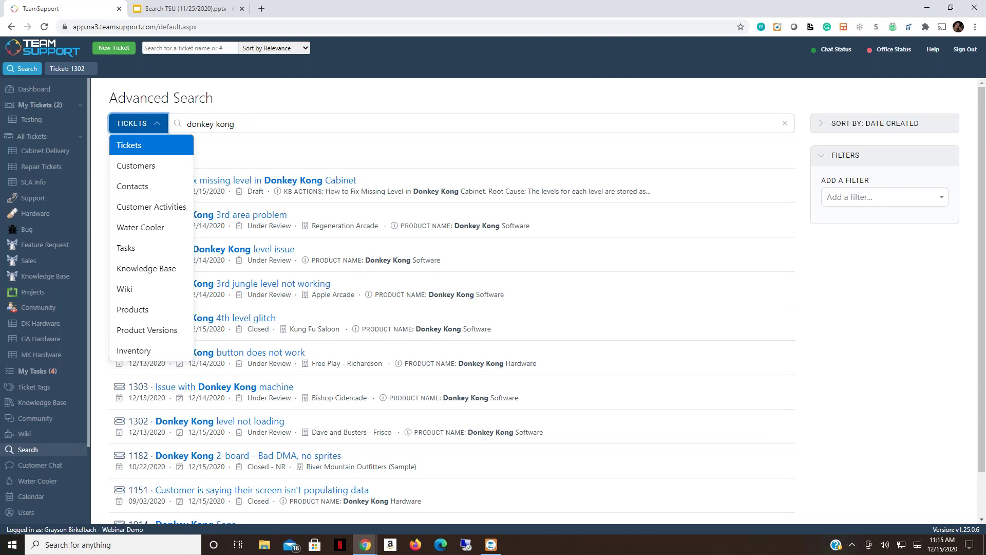
{"action": "left_click", "coordinate": [160, 129]}
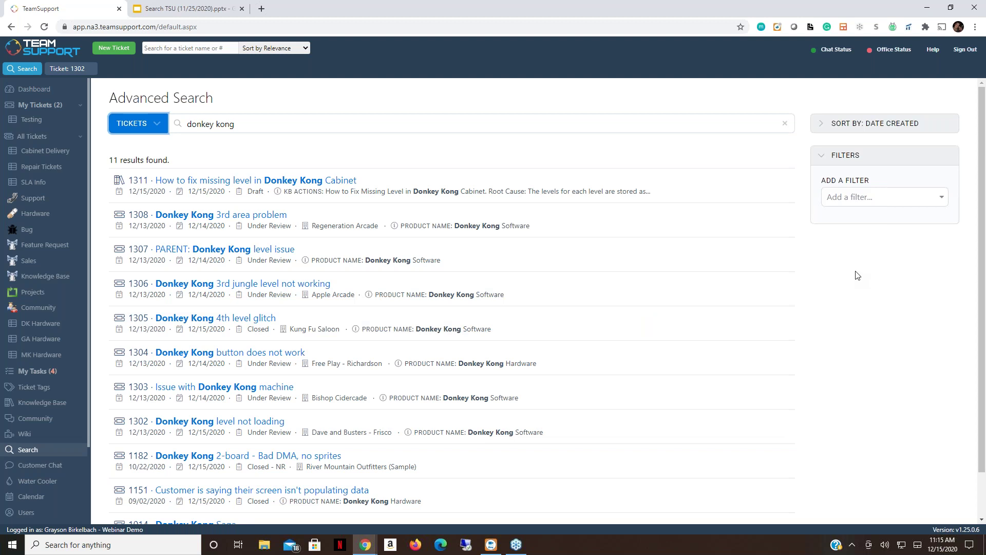
{"action": "scroll", "coordinate": [263, 356], "scroll_direction": "down", "scroll_amount": 1}
{"action": "scroll", "coordinate": [264, 357], "scroll_direction": "up", "scroll_amount": 1}
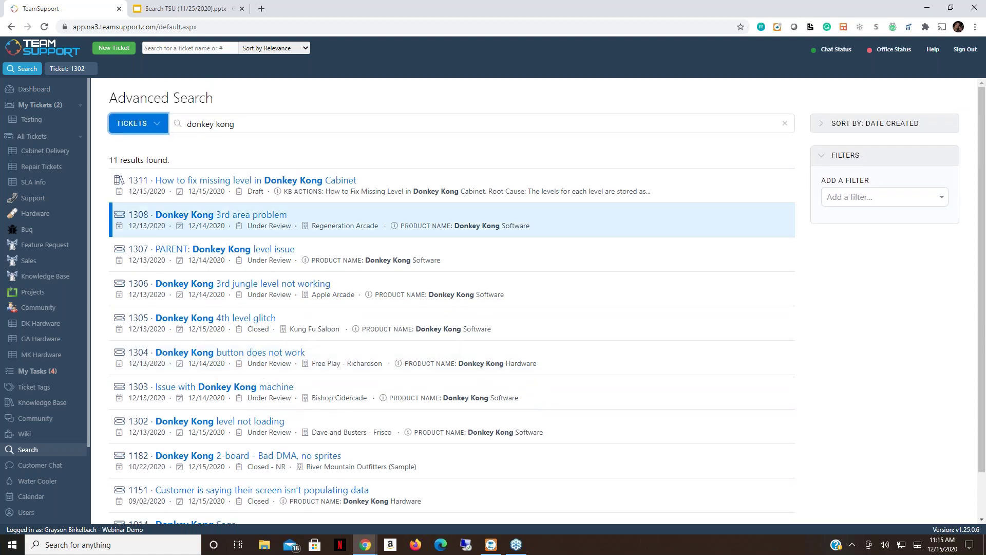
{"action": "left_click", "coordinate": [157, 125]}
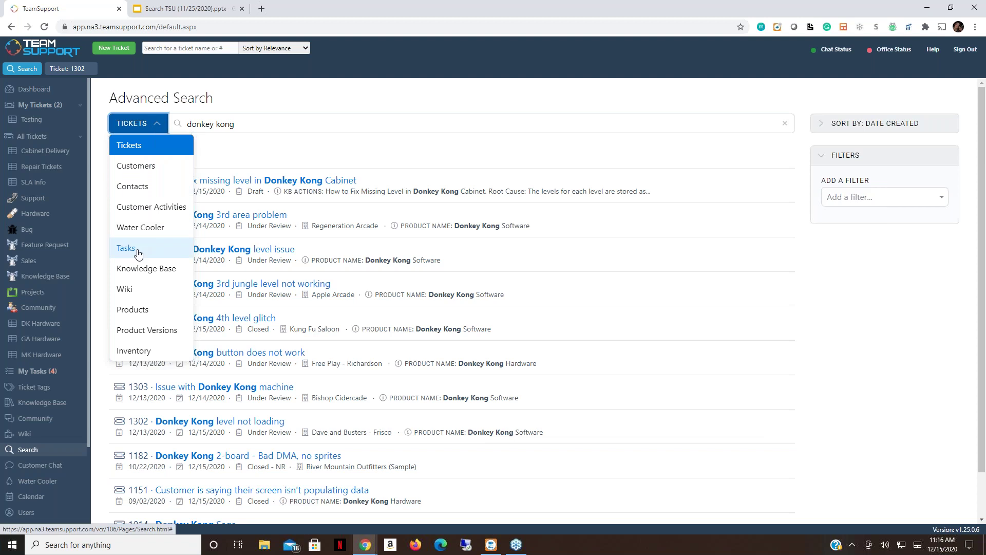
{"action": "left_click", "coordinate": [153, 128]}
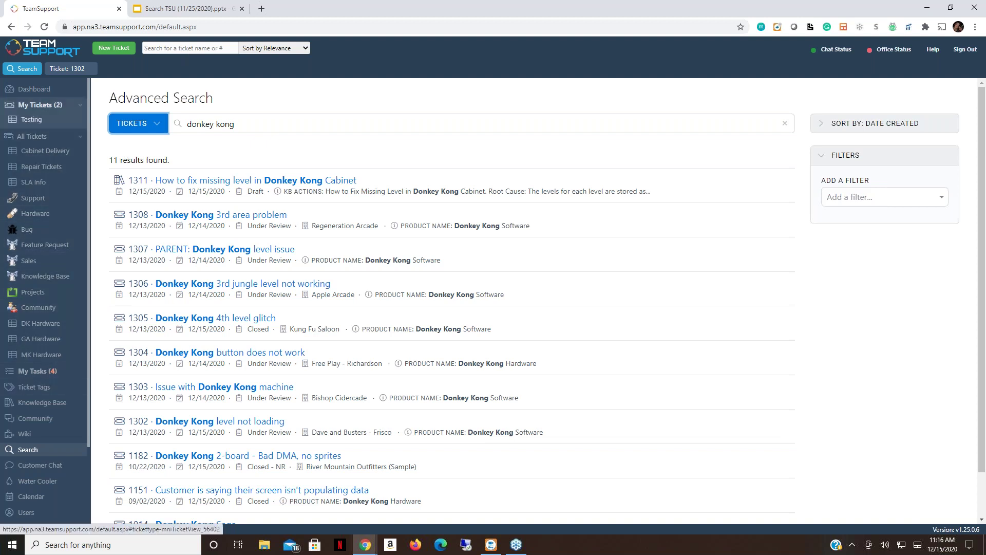
Open the full ticket list and collapse the All Tickets group in the navigation
{"action": "scroll", "coordinate": [51, 206], "scroll_direction": "down", "scroll_amount": 4}
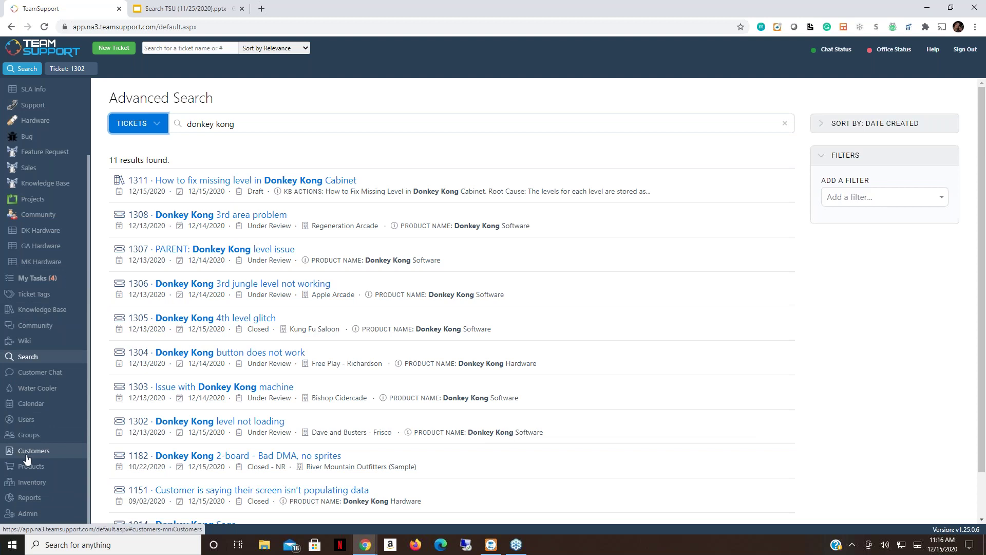
{"action": "scroll", "coordinate": [79, 144], "scroll_direction": "up", "scroll_amount": 3}
{"action": "left_click", "coordinate": [81, 113]}
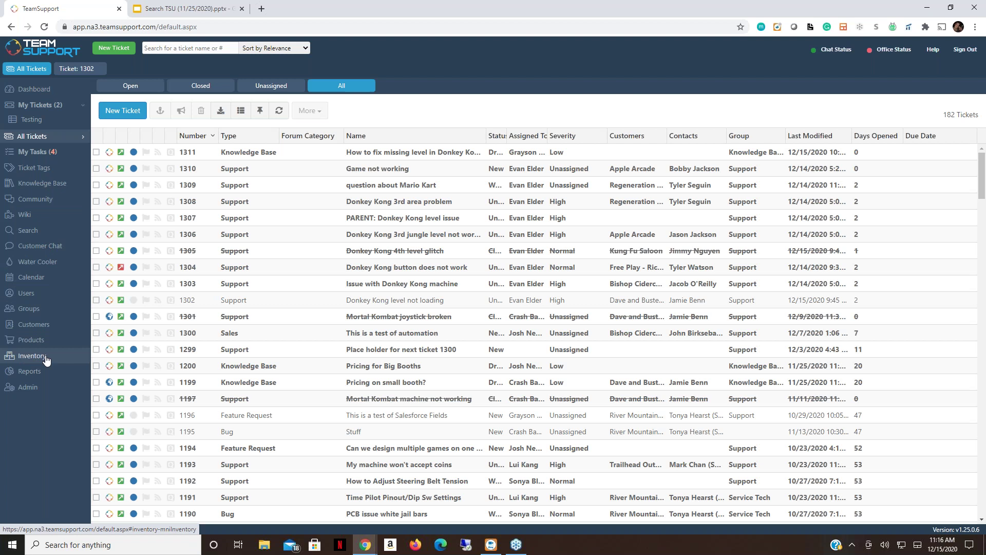
Open the Customers page and limit the list to customers only
{"action": "left_click", "coordinate": [33, 329]}
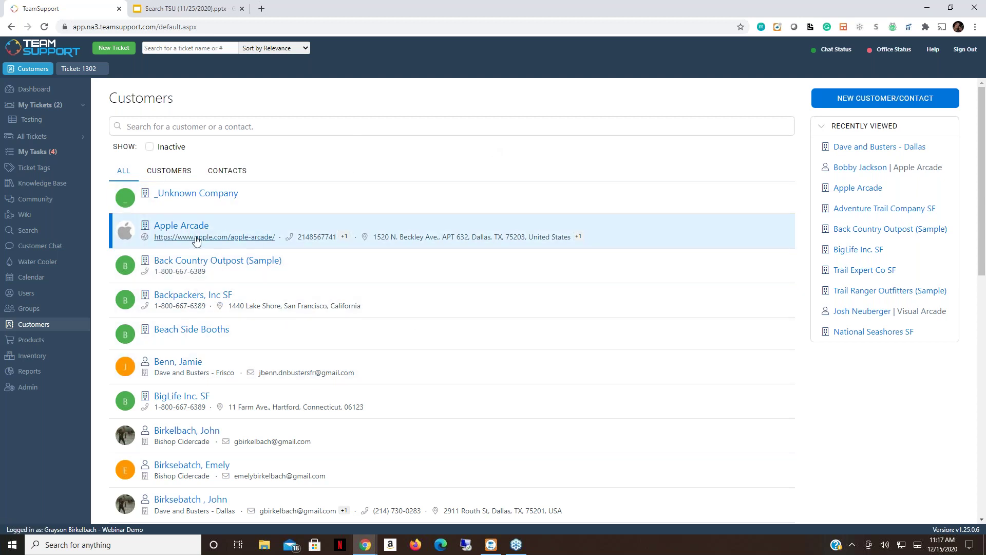
{"action": "scroll", "coordinate": [194, 237], "scroll_direction": "down", "scroll_amount": 1}
{"action": "scroll", "coordinate": [193, 232], "scroll_direction": "up", "scroll_amount": 1}
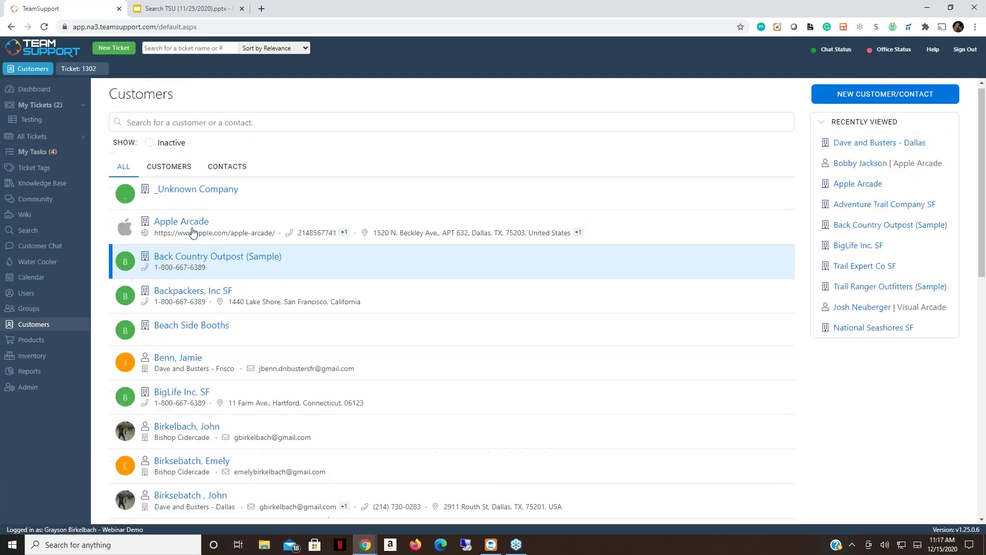
{"action": "left_click", "coordinate": [167, 176]}
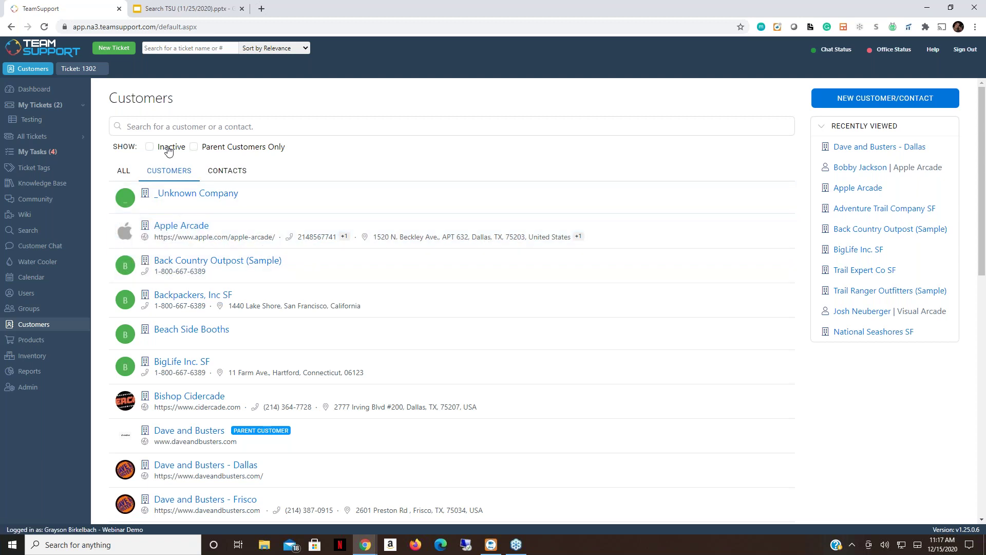
Search the customers by street number 1520 and by area code 214, clearing each search term
{"action": "left_click", "coordinate": [190, 124]}
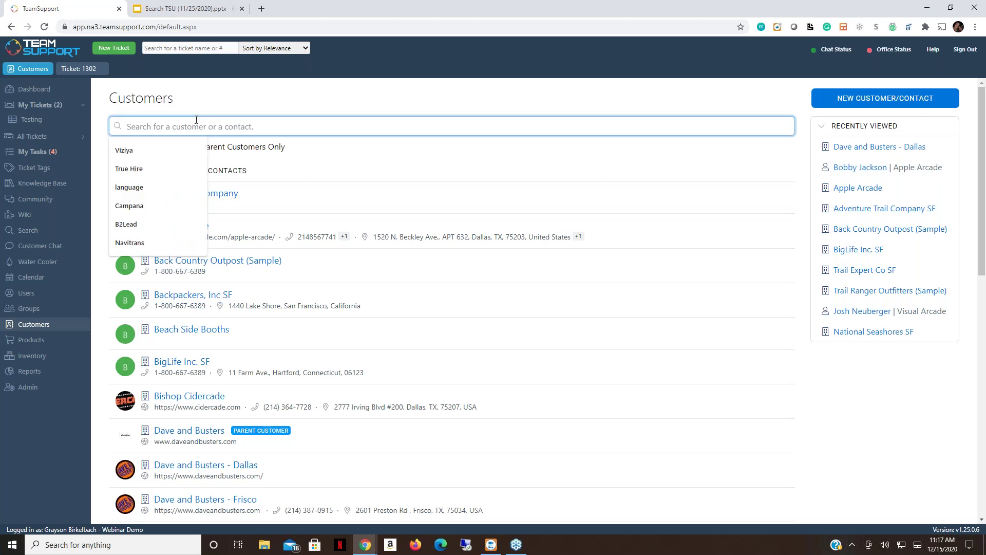
{"action": "type", "text": "1520"}
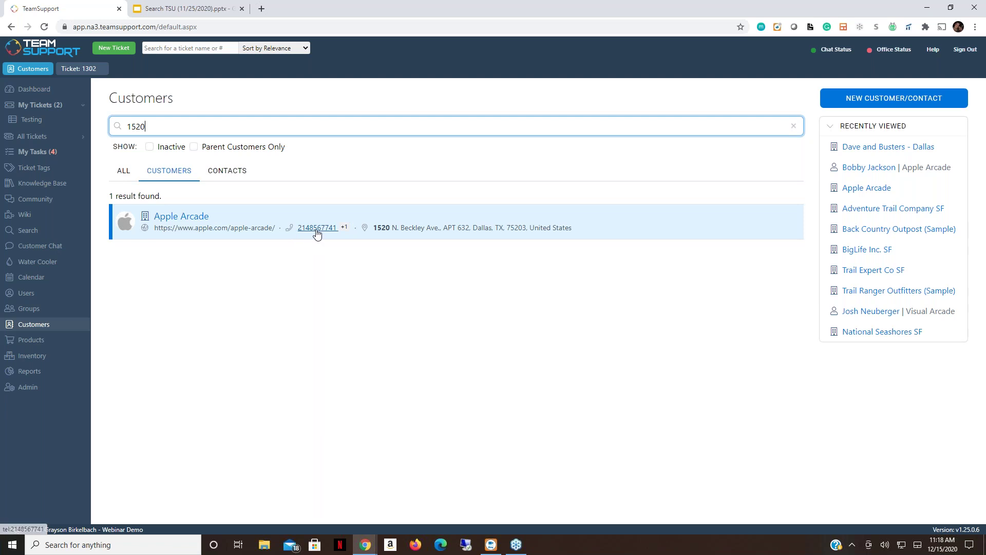
{"action": "left_click_drag", "start_coordinate": [142, 133], "coordinate": [122, 134]}
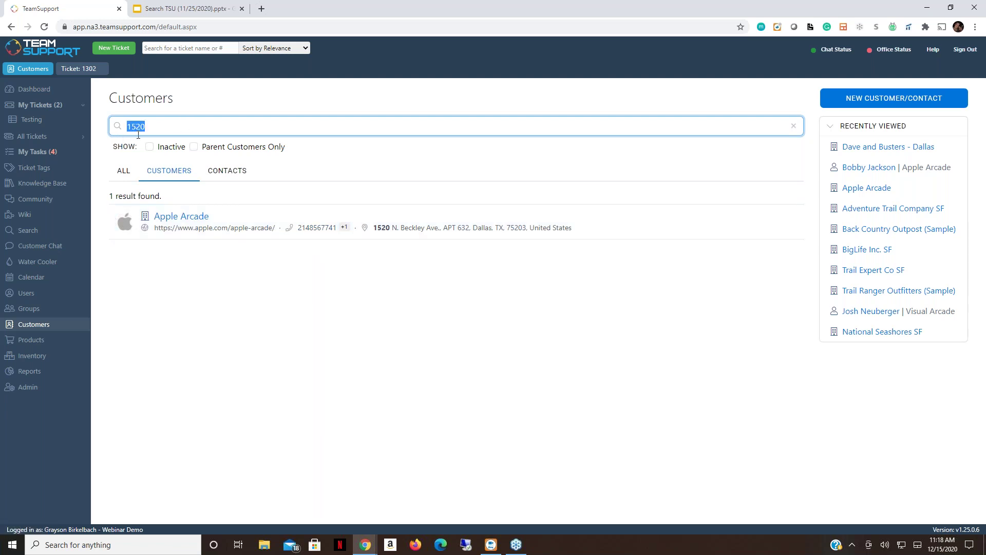
{"action": "type", "text": "214"}
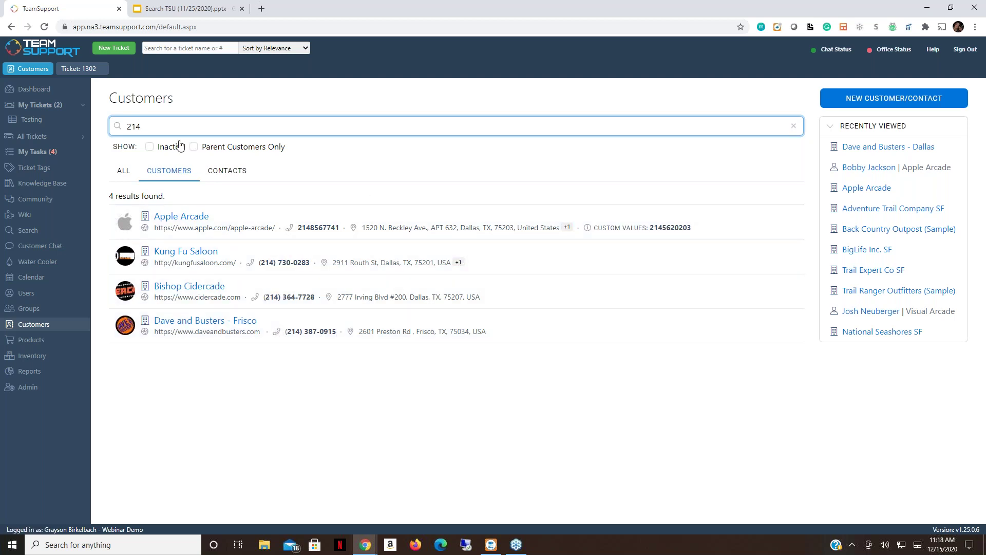
{"action": "left_click_drag", "start_coordinate": [127, 127], "coordinate": [162, 124]}
{"action": "key", "text": "BackSpace"}
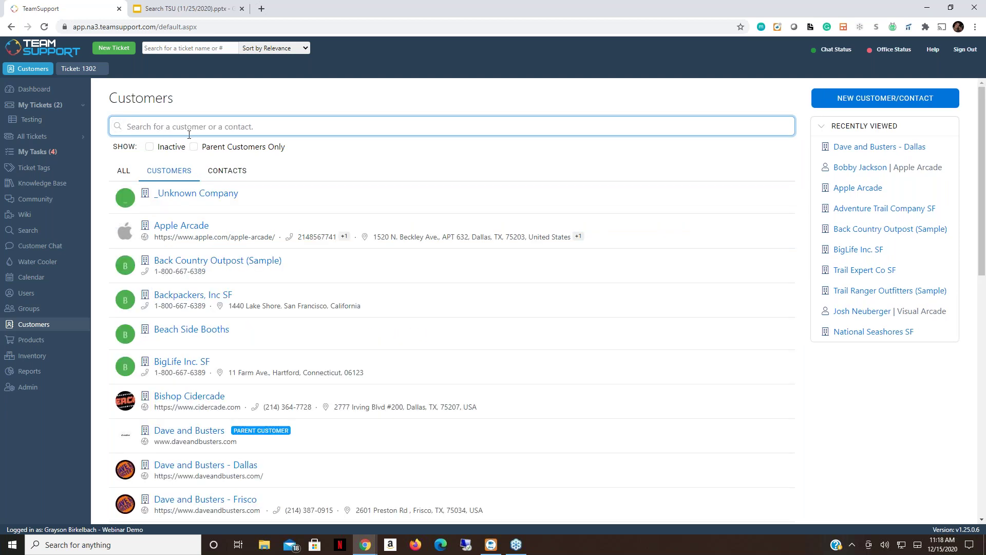
Include inactive customers in the customer list, then hide them again
{"action": "left_click", "coordinate": [149, 149]}
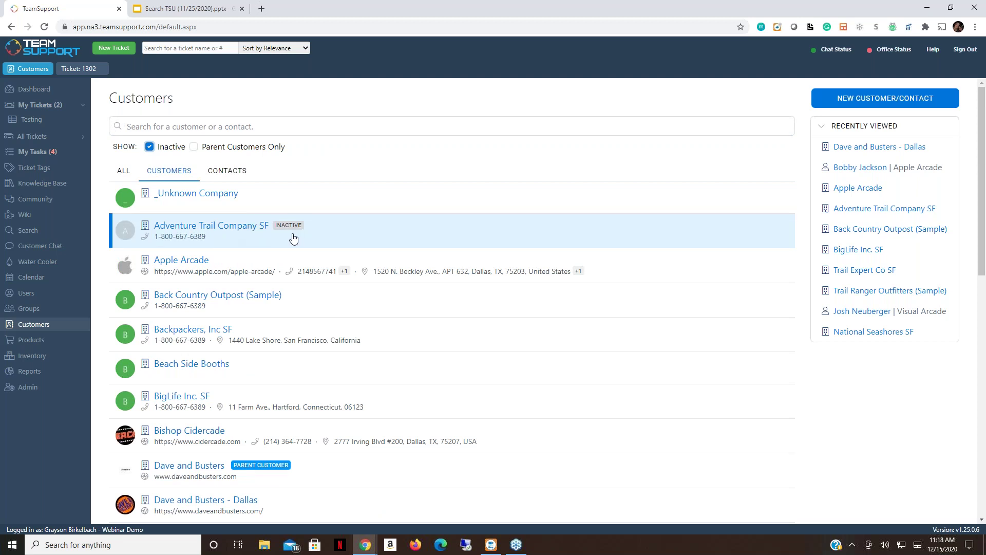
{"action": "left_click", "coordinate": [148, 147]}
{"action": "left_click", "coordinate": [151, 149]}
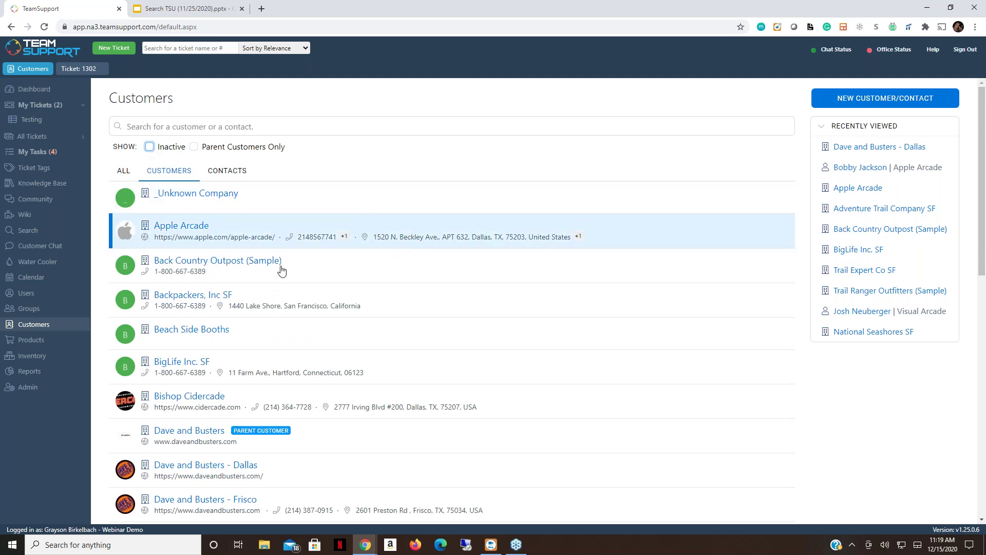
Open the Apple Arcade customer record, close its alert, and review the shipping details and custom fields
{"action": "left_click", "coordinate": [191, 229]}
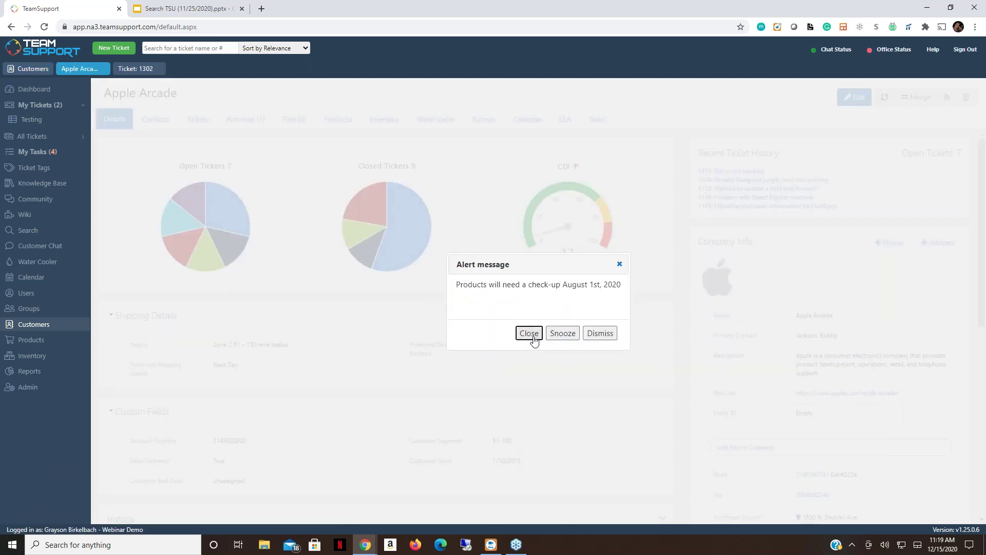
{"action": "left_click", "coordinate": [529, 333]}
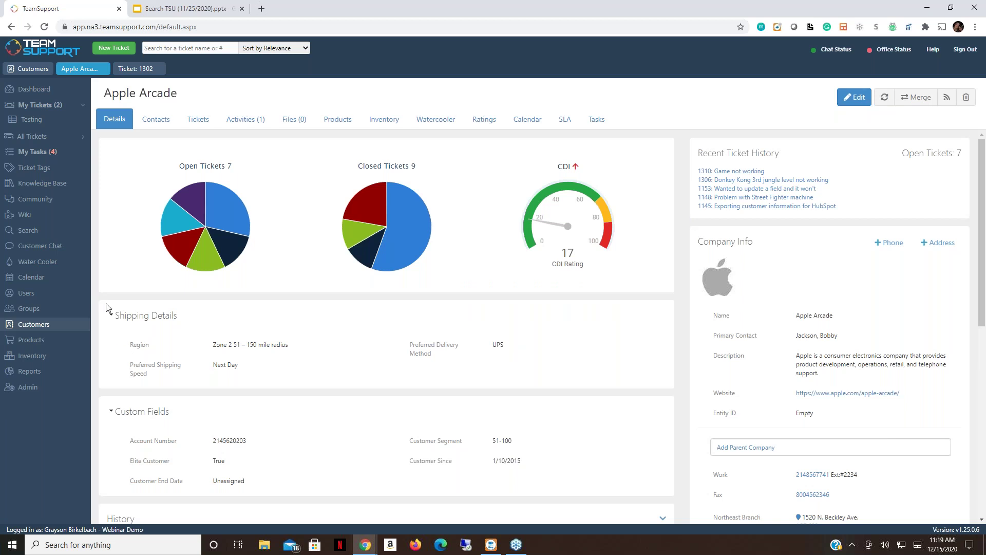
{"action": "scroll", "coordinate": [106, 306], "scroll_direction": "down", "scroll_amount": 1}
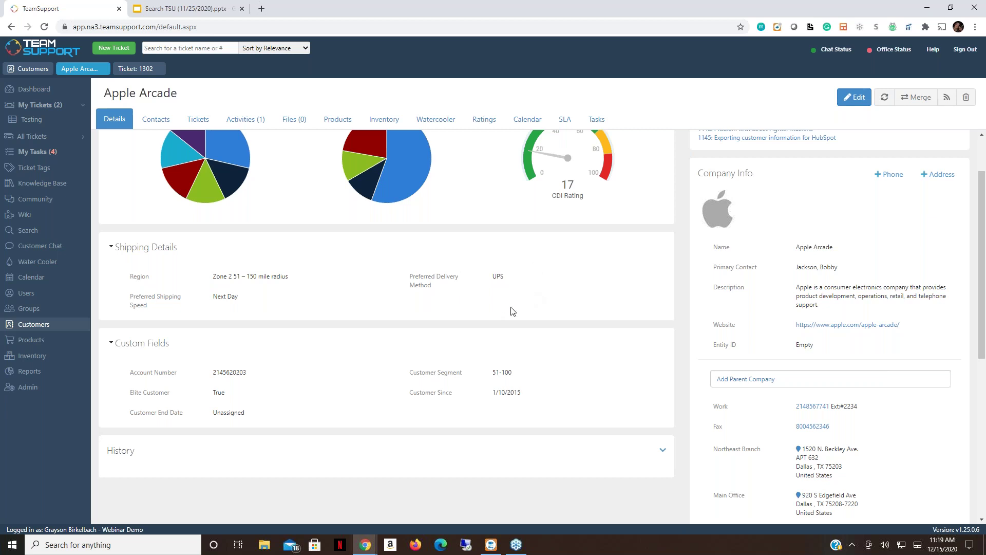
Return to the Customers page and search for the custom field value UPS, clearing the term again
{"action": "left_click", "coordinate": [41, 328]}
{"action": "left_click", "coordinate": [163, 125]}
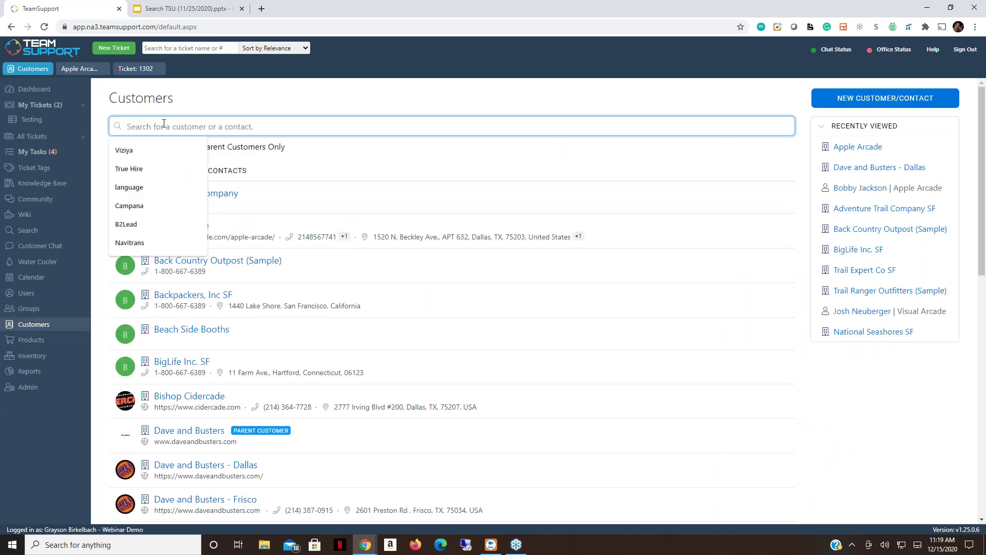
{"action": "type", "text": "U"}
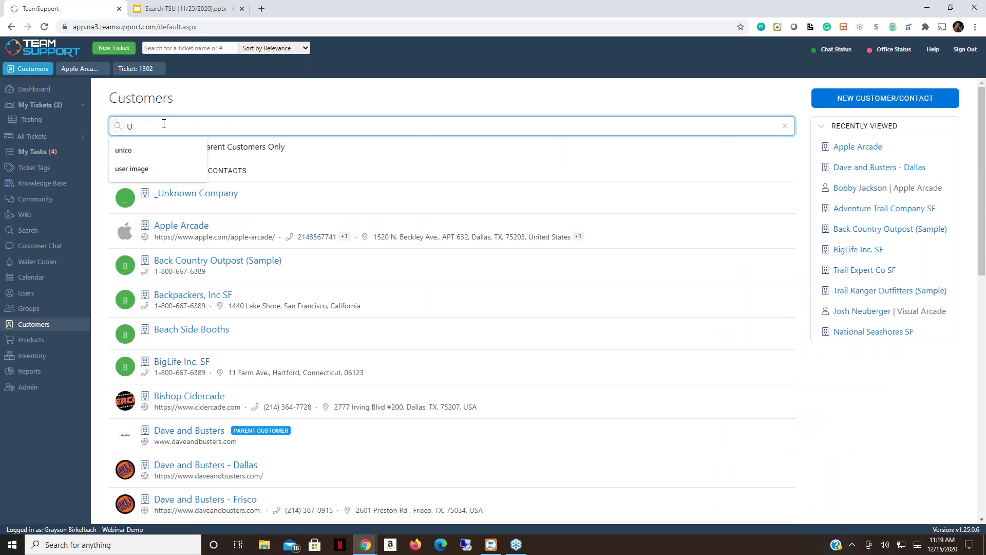
{"action": "type", "text": "PS"}
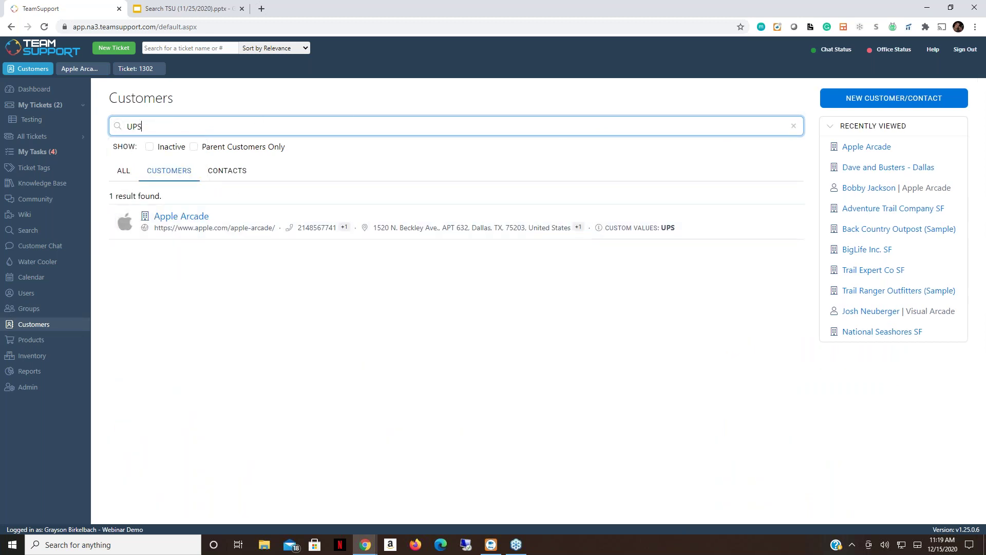
{"action": "key", "text": "BackSpace"}
{"action": "key", "text": "BackSpace"}
{"action": "key", "text": "BackSpace"}
Search the customers for the custom field value True, clear the term, and limit the list to contacts
{"action": "type", "text": "True"}
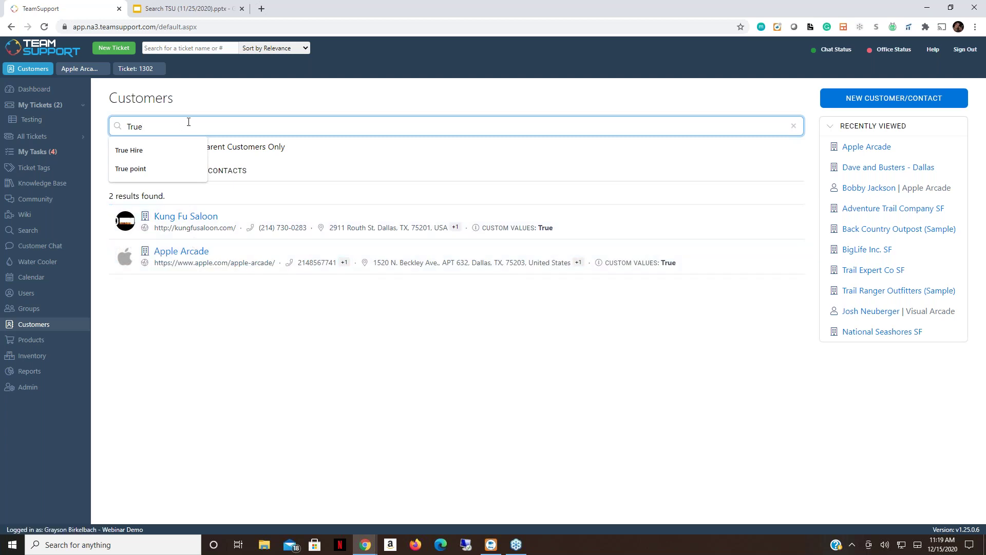
{"action": "key", "text": "BackSpace"}
{"action": "key", "text": "BackSpace"}
{"action": "key", "text": "BackSpace"}
{"action": "key", "text": "BackSpace"}
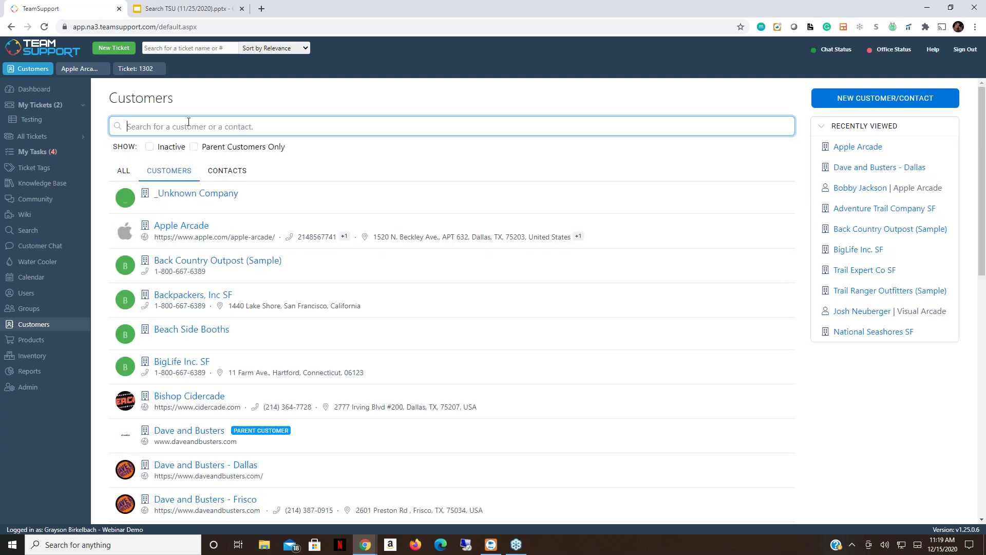
{"action": "left_click", "coordinate": [226, 172]}
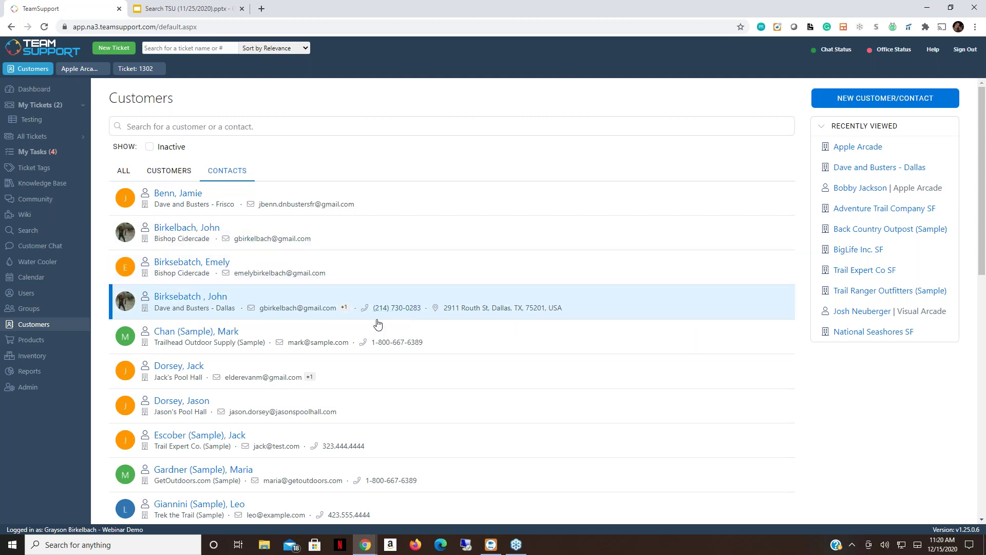
Open the Products page and view the details of the product Big Booth (3 Seats + Filters)
{"action": "left_click", "coordinate": [21, 341]}
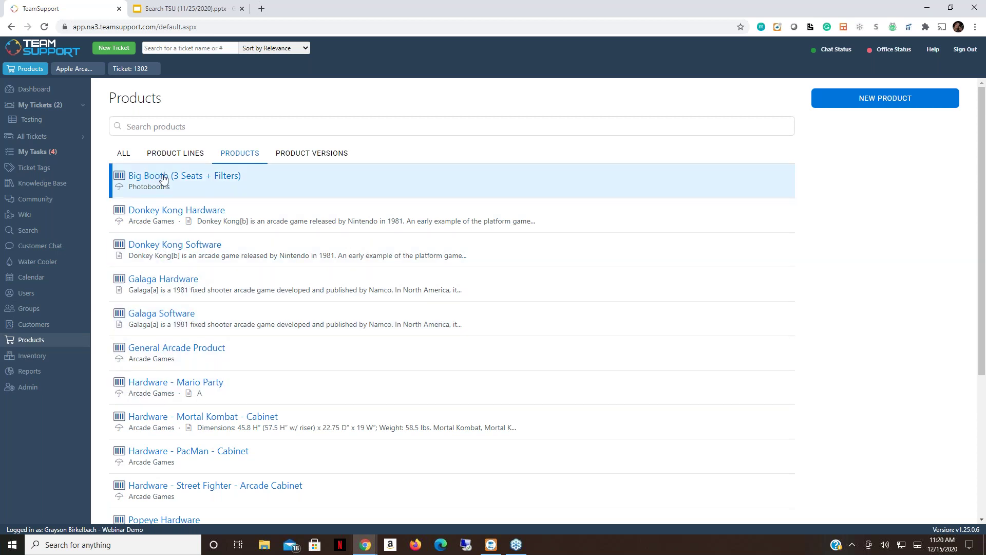
{"action": "left_click", "coordinate": [193, 177]}
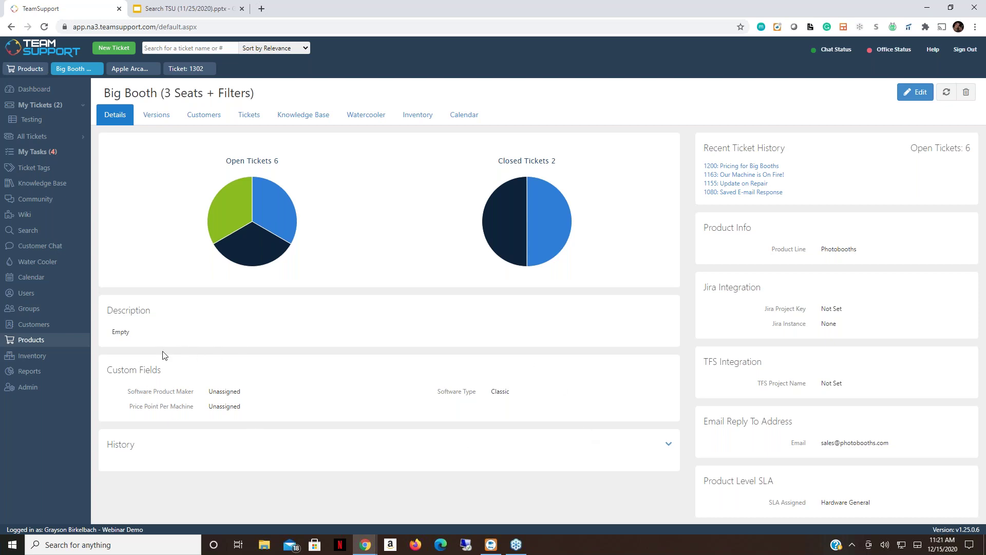
Browse the Inventory page's asset list and open the DKCab asset's details
{"action": "left_click", "coordinate": [37, 359]}
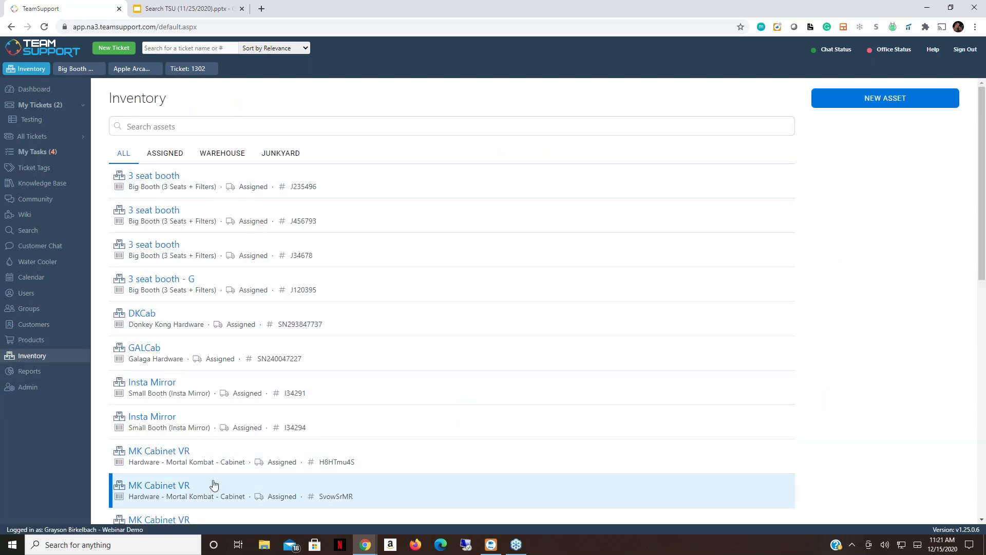
{"action": "scroll", "coordinate": [195, 361], "scroll_direction": "down", "scroll_amount": 1}
{"action": "scroll", "coordinate": [195, 361], "scroll_direction": "up", "scroll_amount": 1}
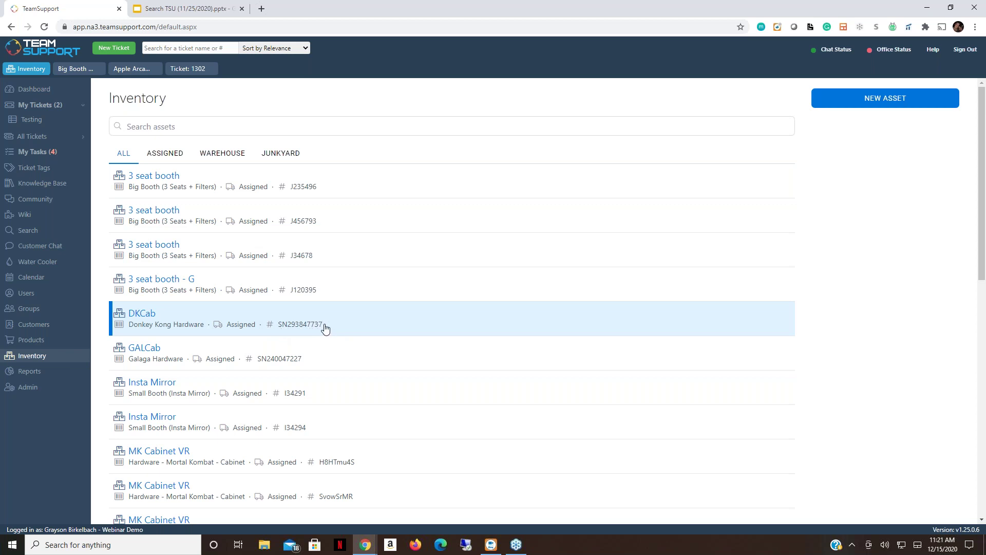
{"action": "left_click", "coordinate": [135, 320]}
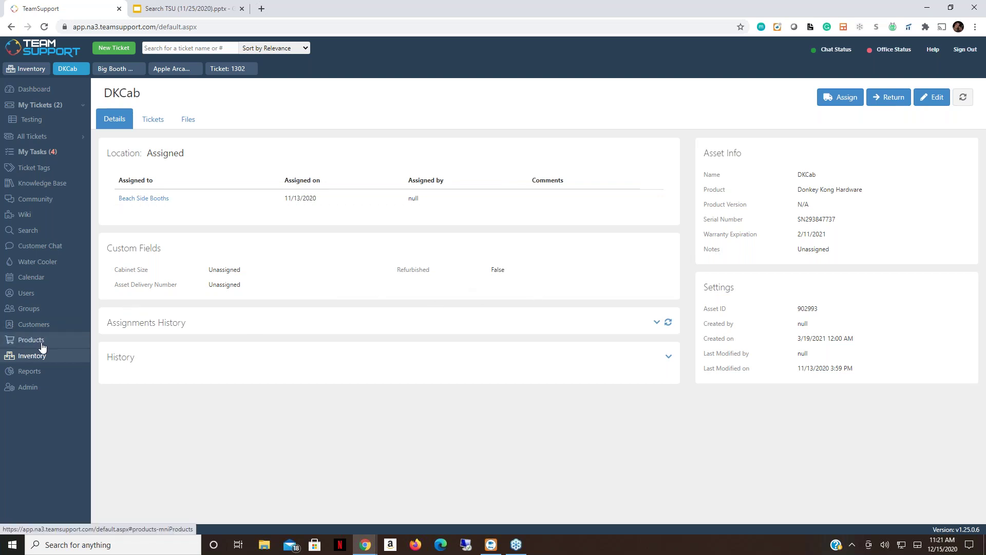
Revisit the Advanced Search page and the search on the Customers page
{"action": "left_click", "coordinate": [27, 231]}
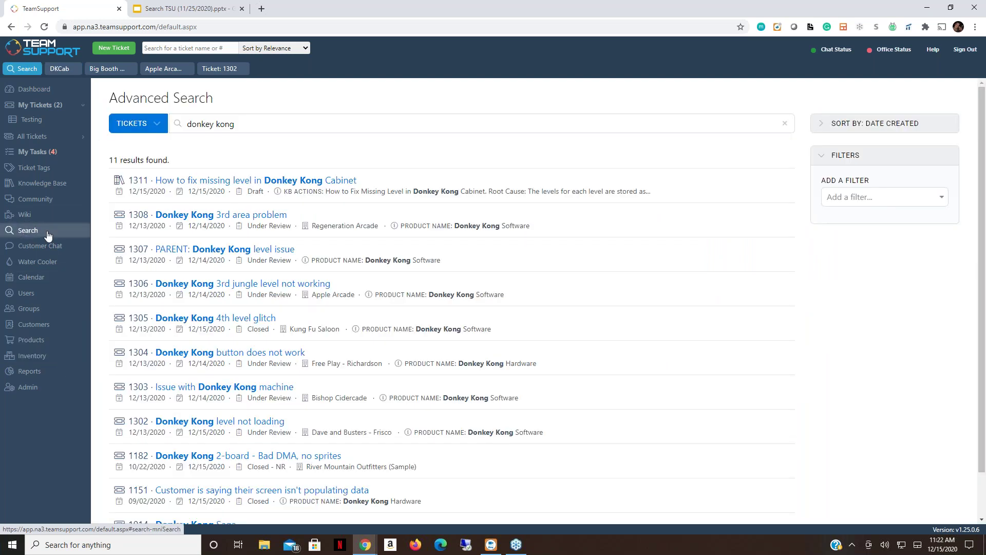
{"action": "left_click", "coordinate": [37, 322]}
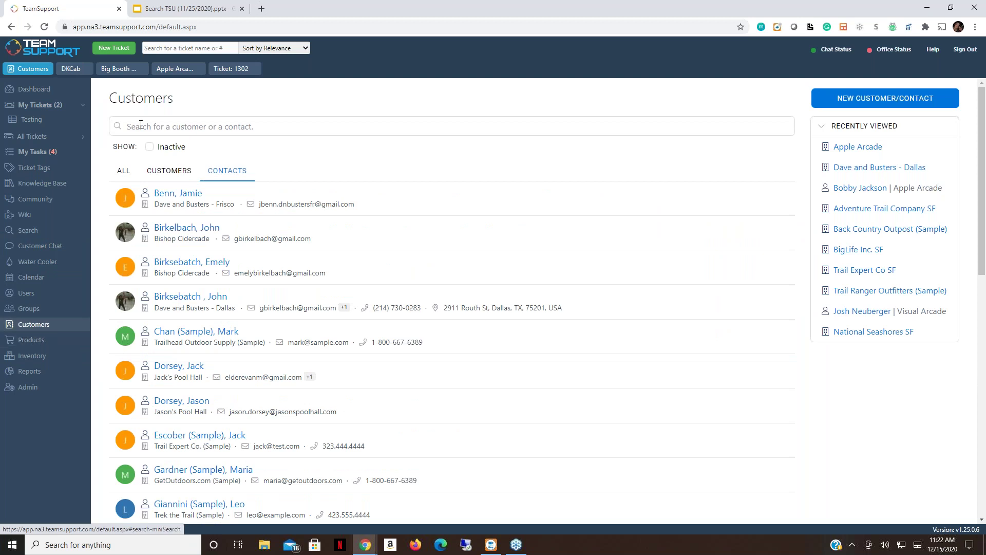
{"action": "left_click", "coordinate": [143, 126]}
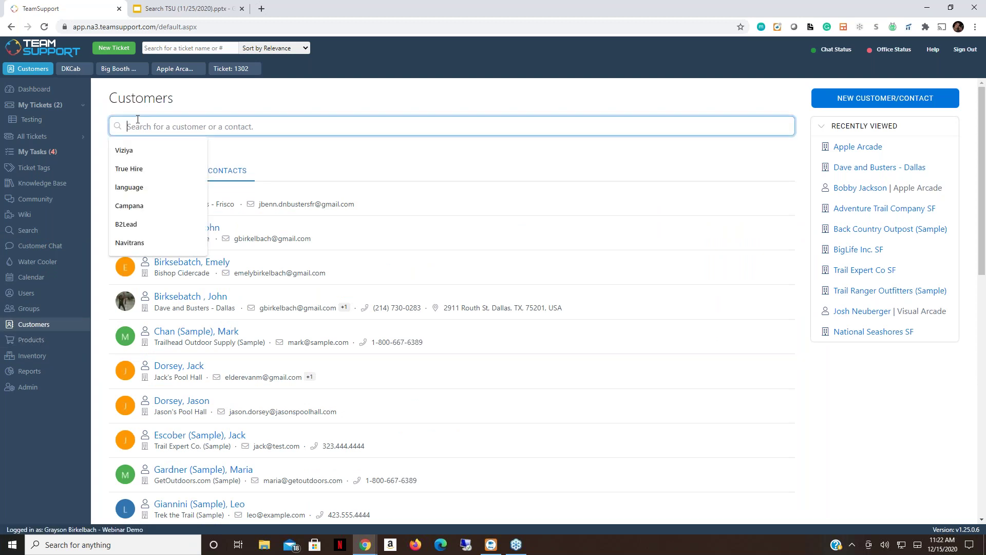
{"action": "left_click", "coordinate": [190, 113]}
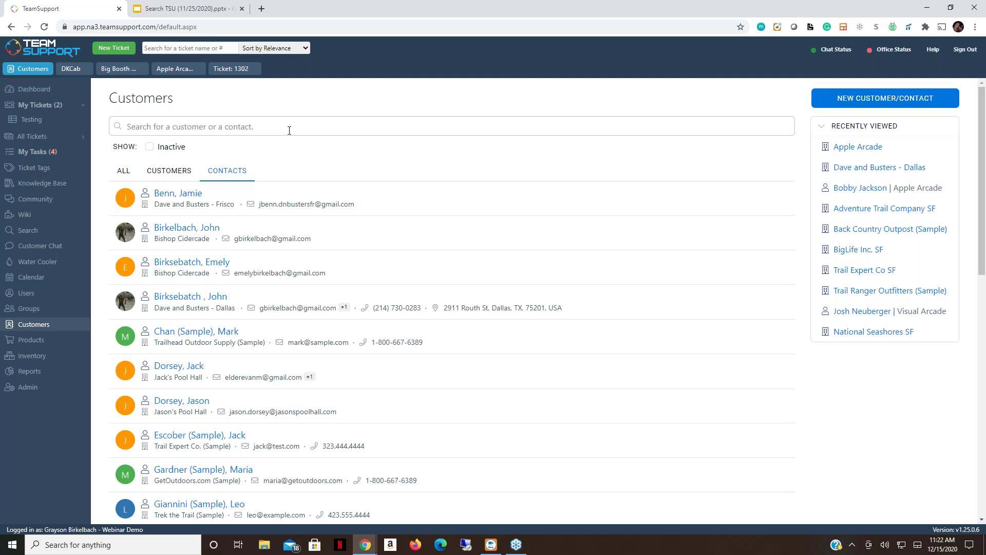
Return to Advanced Search and look for tickets containing both words with the query "3rd + level"
{"action": "left_click", "coordinate": [50, 234]}
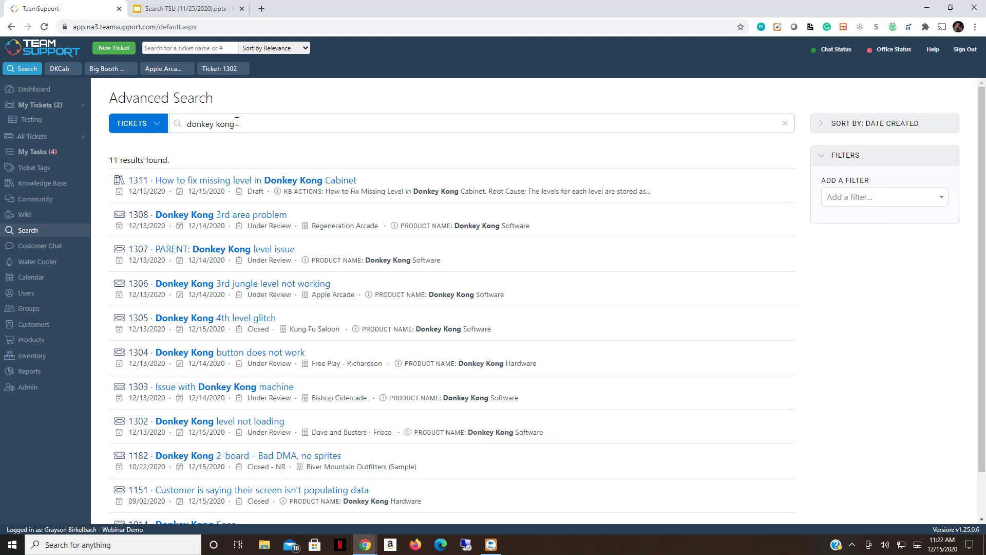
{"action": "left_click_drag", "start_coordinate": [238, 124], "coordinate": [183, 125]}
{"action": "key", "text": "BackSpace"}
{"action": "type", "text": "3rd "}
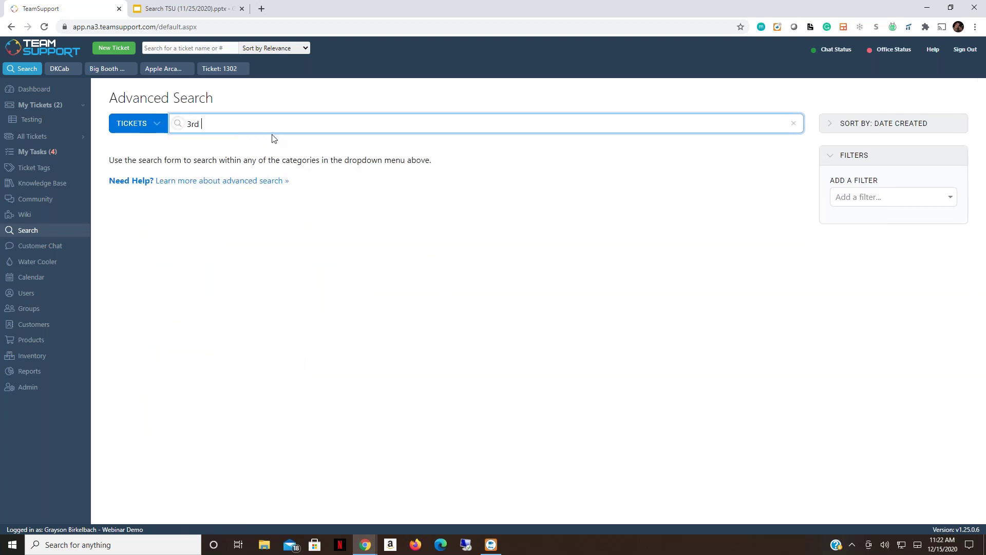
{"action": "type", "text": "+ level"}
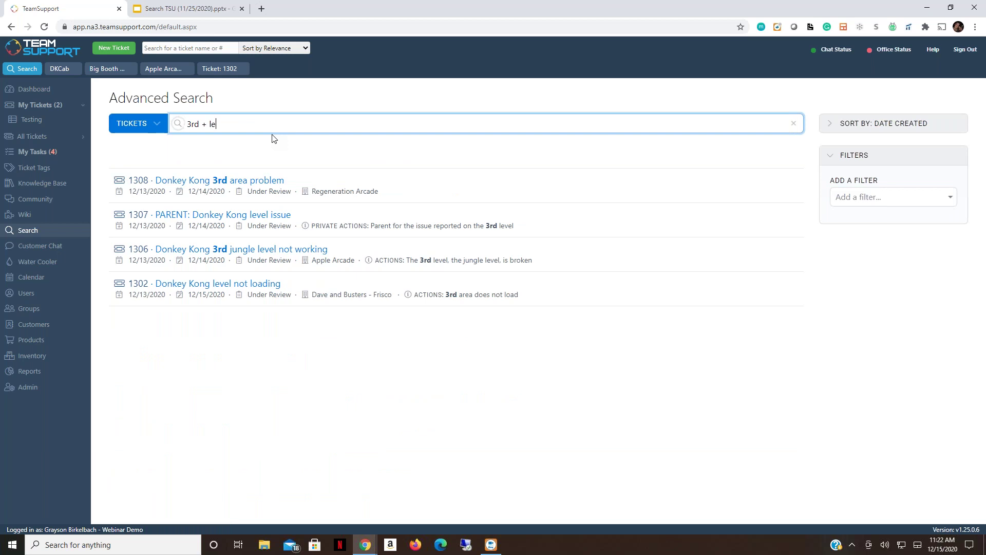
Replace the plus operator with the OR operator so that the ticket query reads "3rd | level"
{"action": "double_click", "coordinate": [204, 124]}
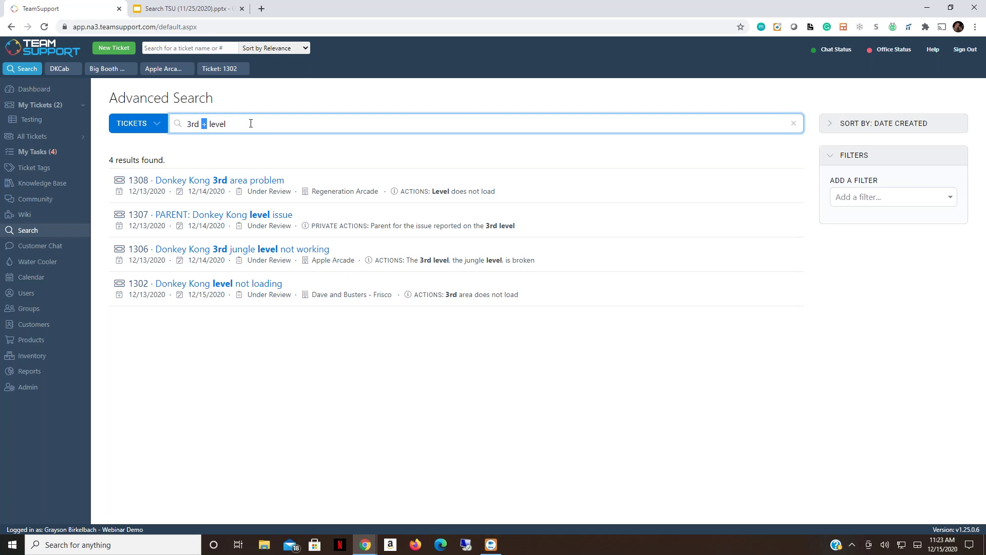
{"action": "left_click", "coordinate": [207, 123]}
{"action": "key", "text": "Delete"}
{"action": "key", "text": "Delete"}
{"action": "type", "text": "|"}
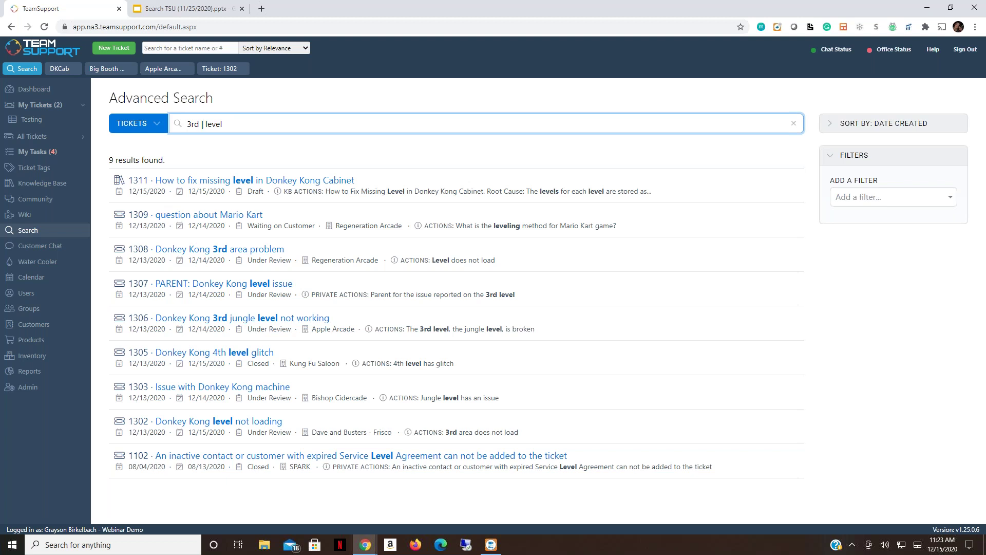
Change the ticket query to "donkey | kong" and review all the matching tickets
{"action": "left_click", "coordinate": [199, 125]}
{"action": "key", "text": "BackSpace"}
{"action": "key", "text": "BackSpace"}
{"action": "key", "text": "BackSpace"}
{"action": "type", "text": "donkey"}
{"action": "left_click_drag", "start_coordinate": [241, 121], "coordinate": [221, 120]}
{"action": "type", "text": "kong"}
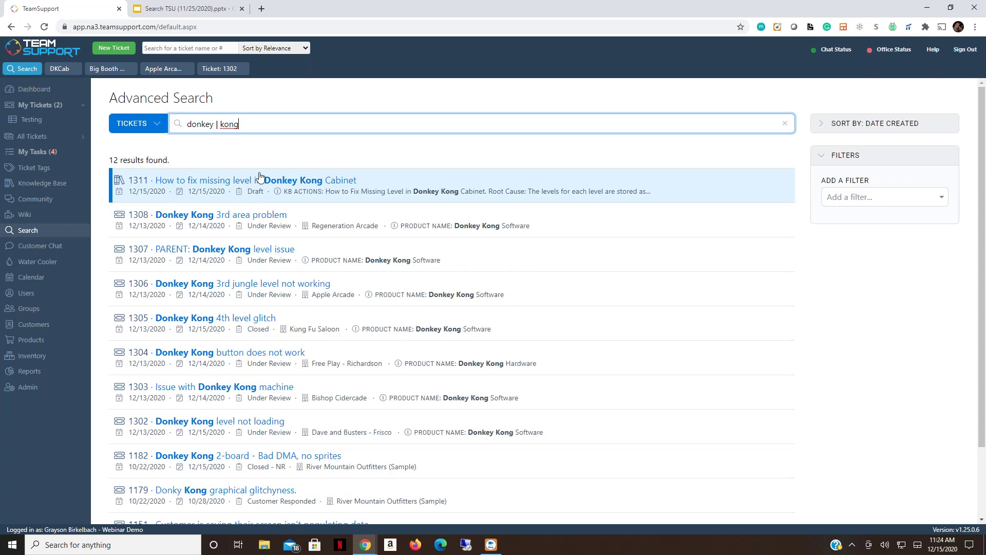
{"action": "scroll", "coordinate": [221, 419], "scroll_direction": "down", "scroll_amount": 2}
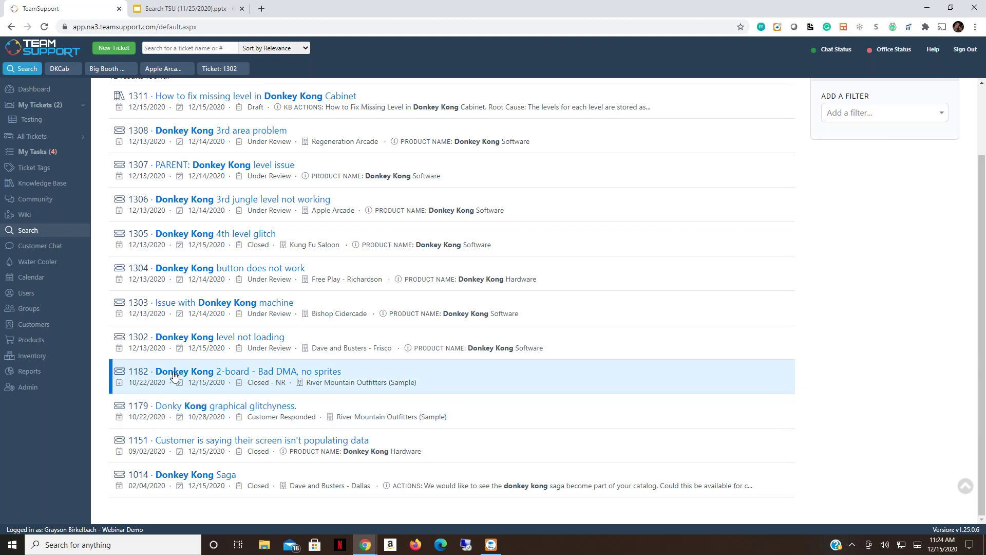
{"action": "scroll", "coordinate": [203, 370], "scroll_direction": "up", "scroll_amount": 2}
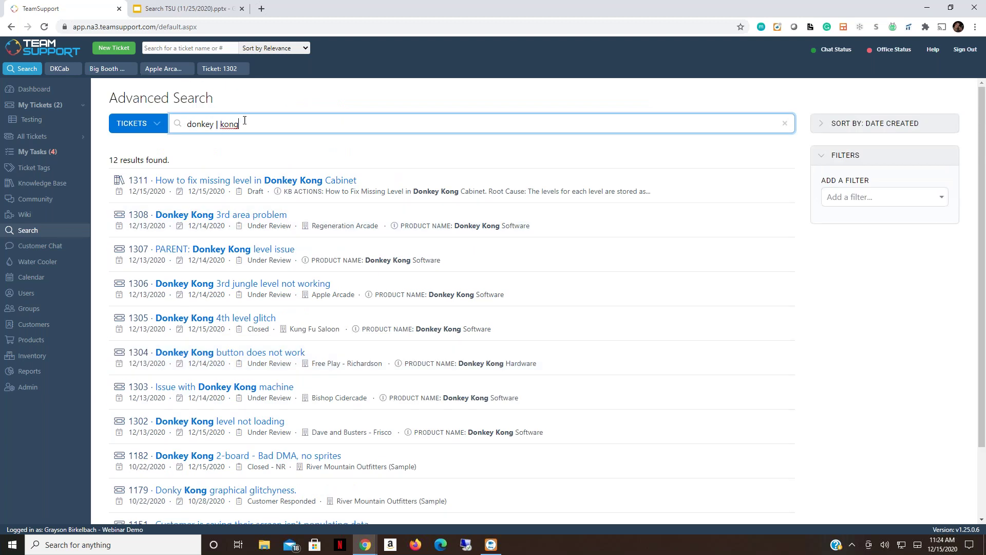
{"action": "scroll", "coordinate": [206, 329], "scroll_direction": "down", "scroll_amount": 2}
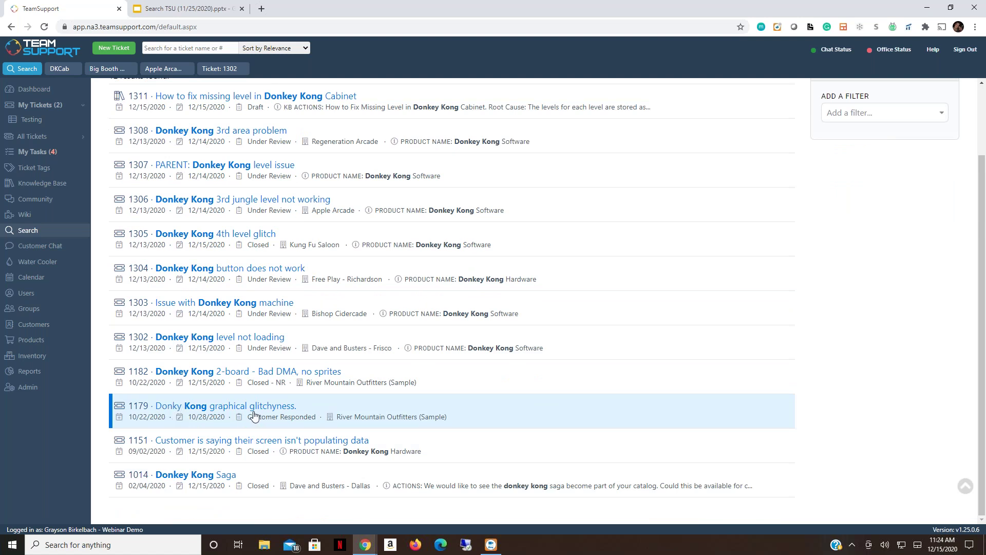
{"action": "scroll", "coordinate": [276, 401], "scroll_direction": "up", "scroll_amount": 2}
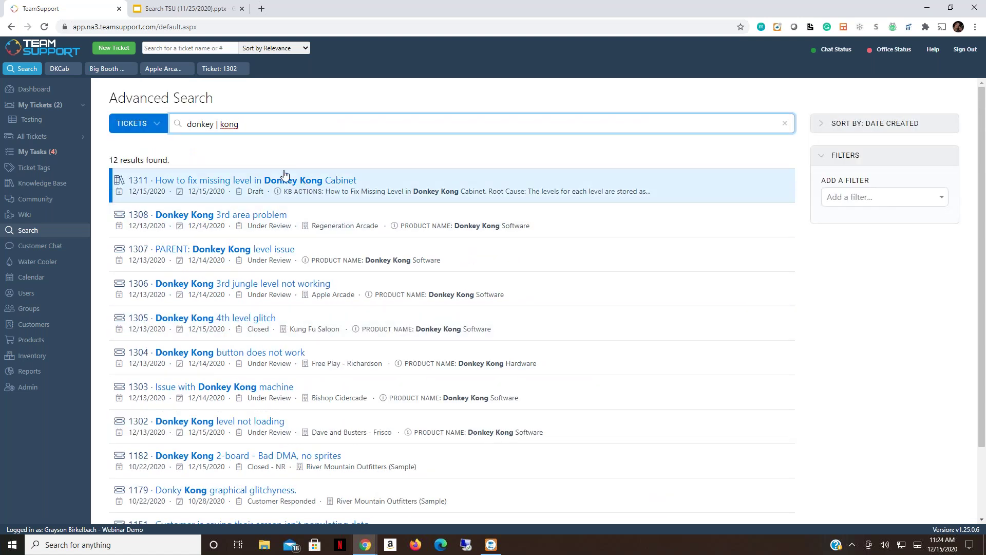
Remove the OR operator and exclude a term from the ticket search with the query "donkey kong -4th"
{"action": "left_click", "coordinate": [217, 124]}
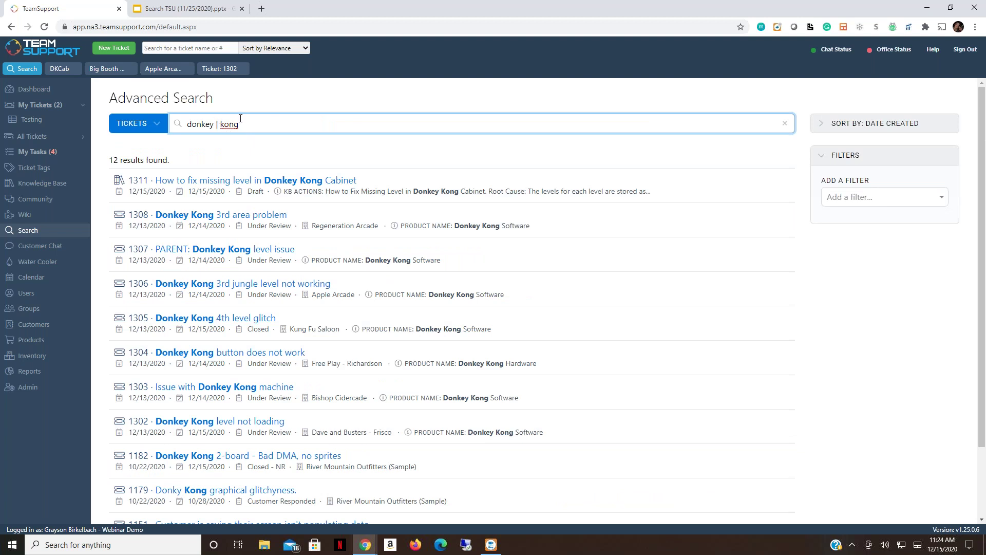
{"action": "key", "text": "BackSpace"}
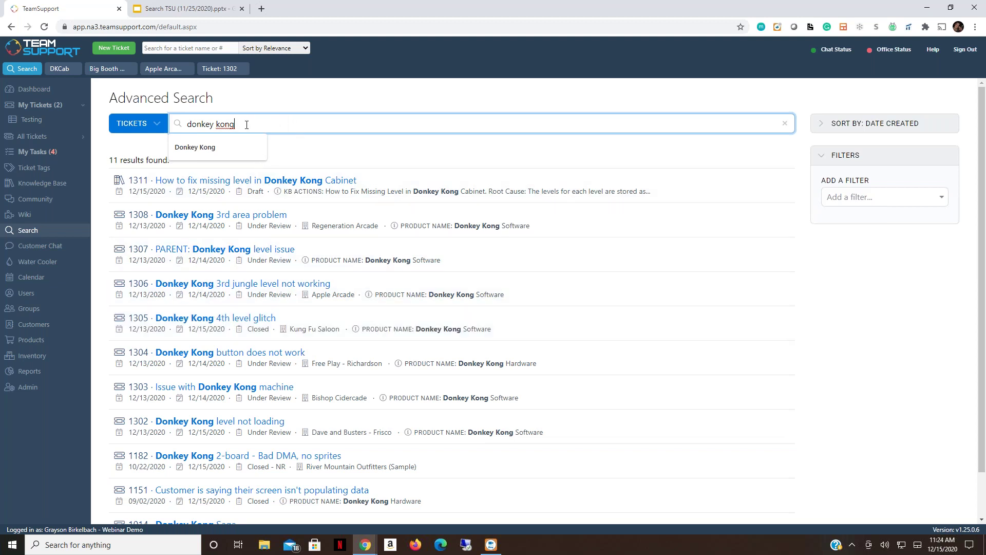
{"action": "key", "text": "Return"}
{"action": "type", "text": "-"}
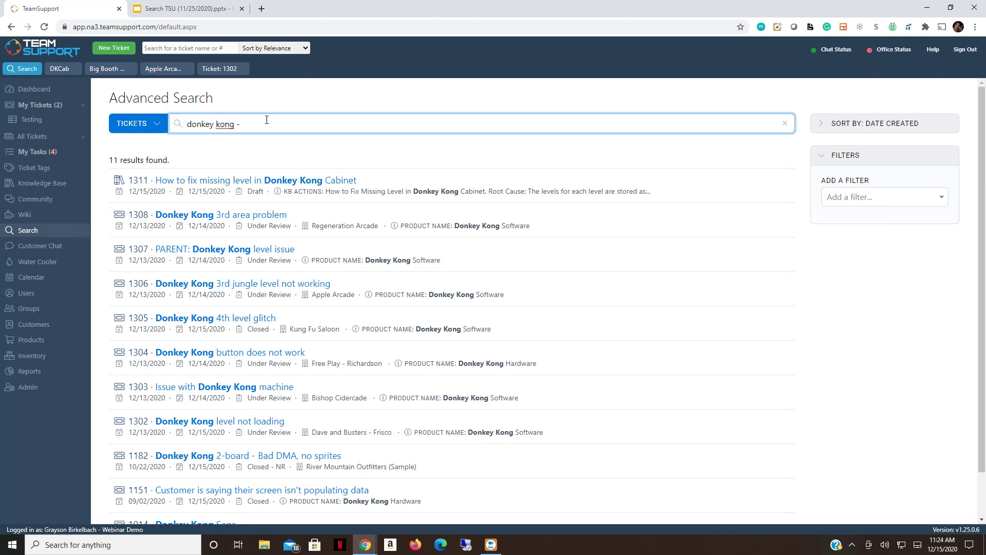
{"action": "type", "text": "4th"}
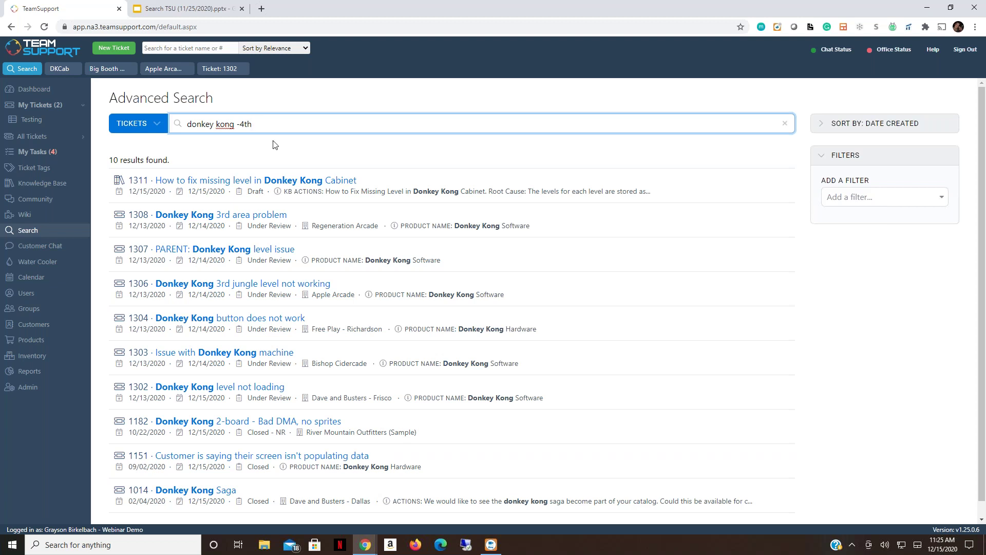
Replace the ticket query with the quoted exact phrase "3rd level"
{"action": "left_click_drag", "start_coordinate": [255, 124], "coordinate": [132, 144]}
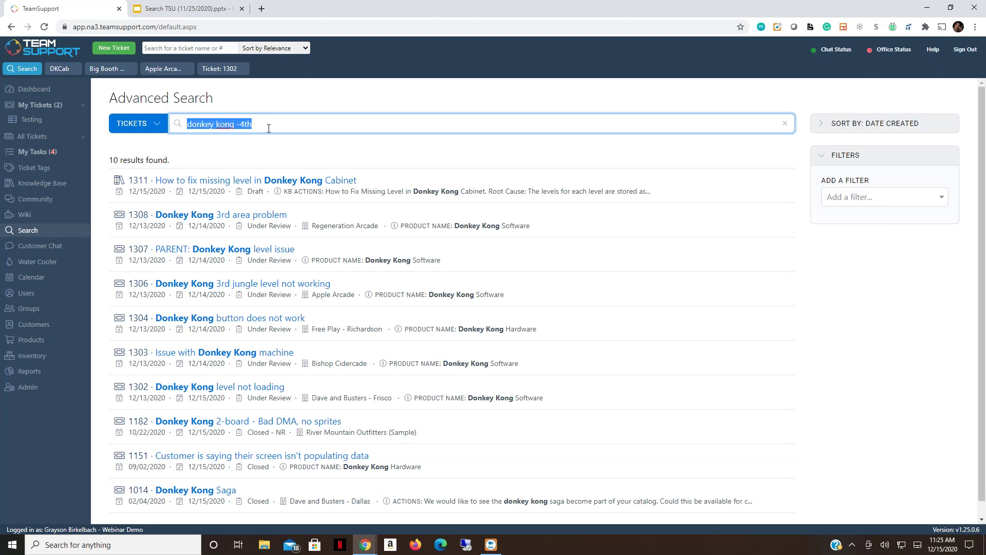
{"action": "type", "text": "\""}
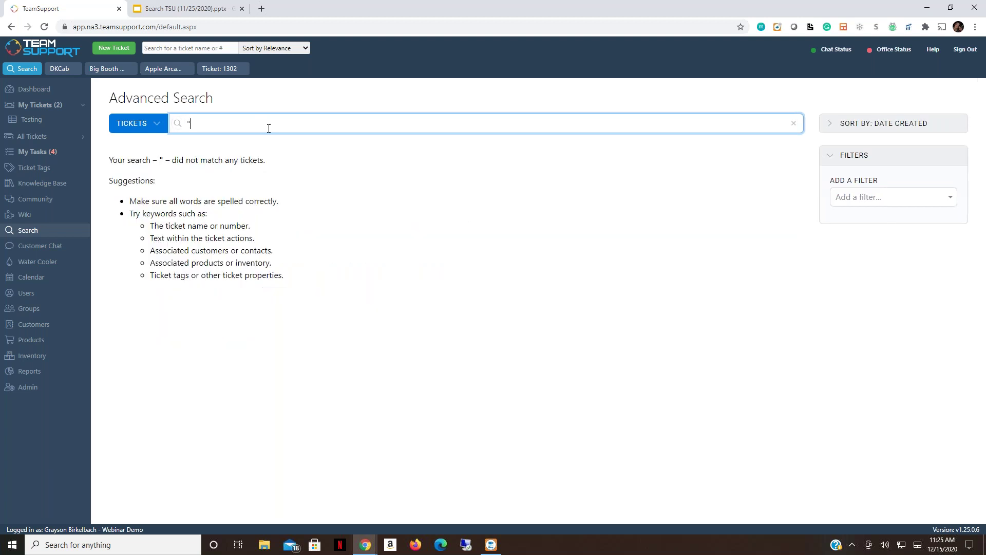
{"action": "type", "text": "3rd le"}
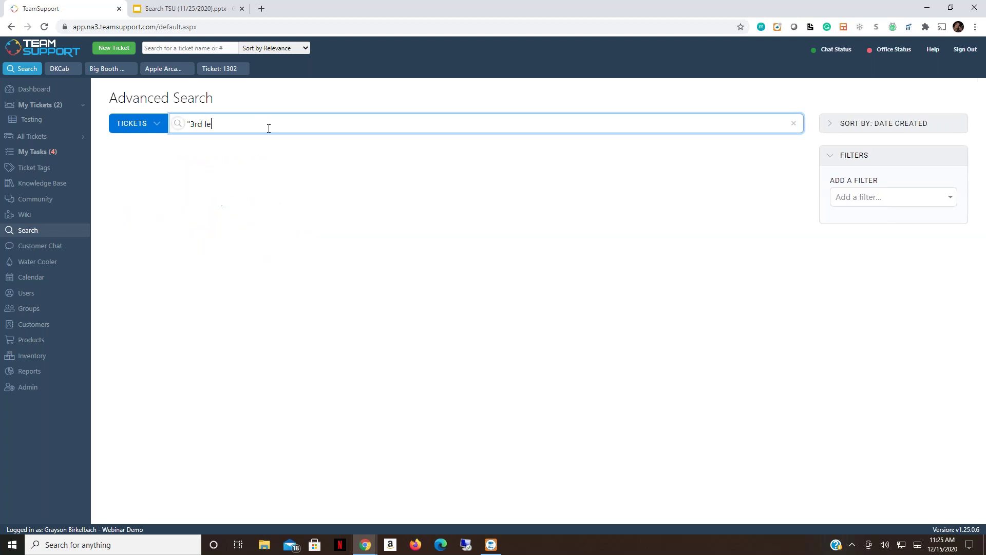
{"action": "type", "text": "vel"}
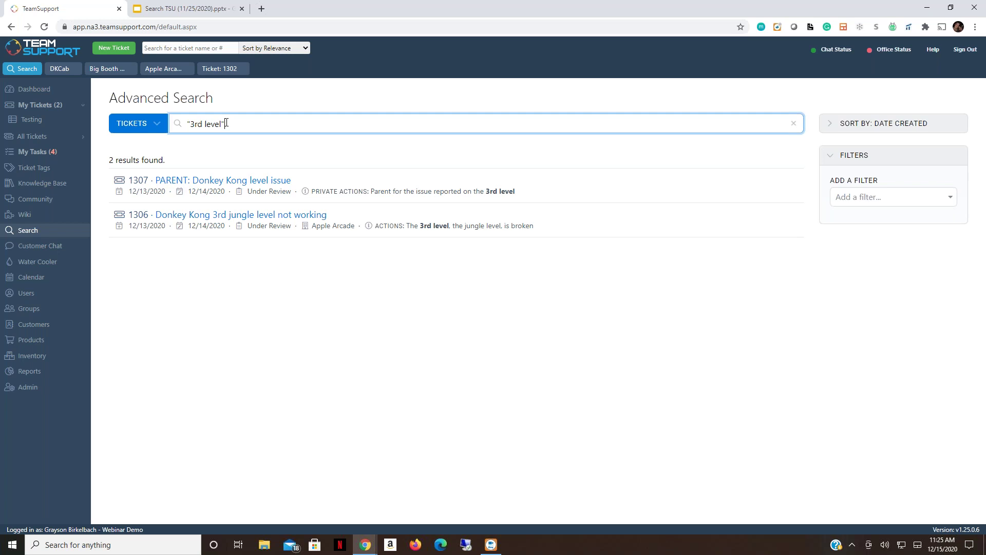
Search the tickets for words beginning with gal by using the wildcard query "gal*"
{"action": "key", "text": "ctrl+a"}
{"action": "type", "text": "Gal"}
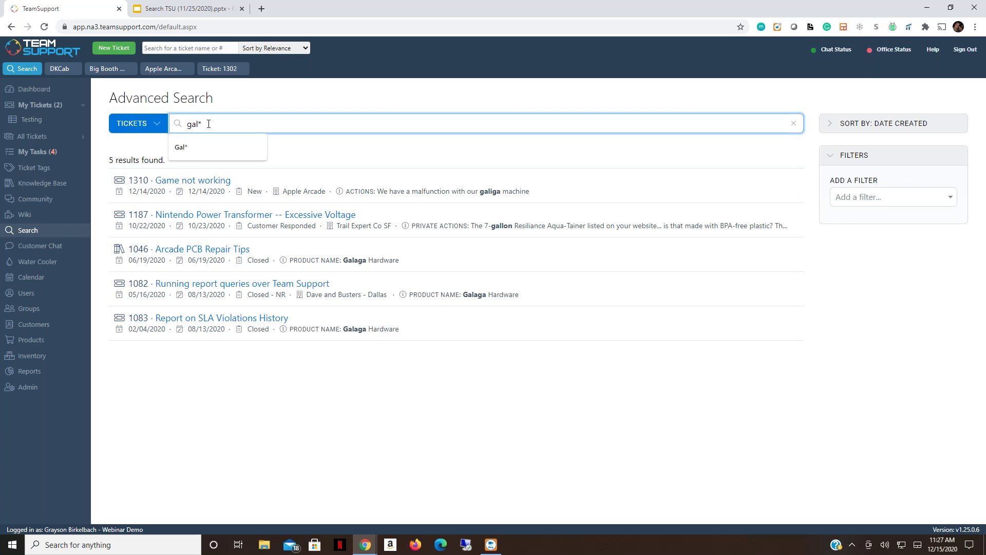
Replace the wildcard query with the grouped ticket query "level ( jungle | 3rd )"
{"action": "key", "text": "BackSpace"}
{"action": "key", "text": "BackSpace"}
{"action": "key", "text": "BackSpace"}
{"action": "key", "text": "BackSpace"}
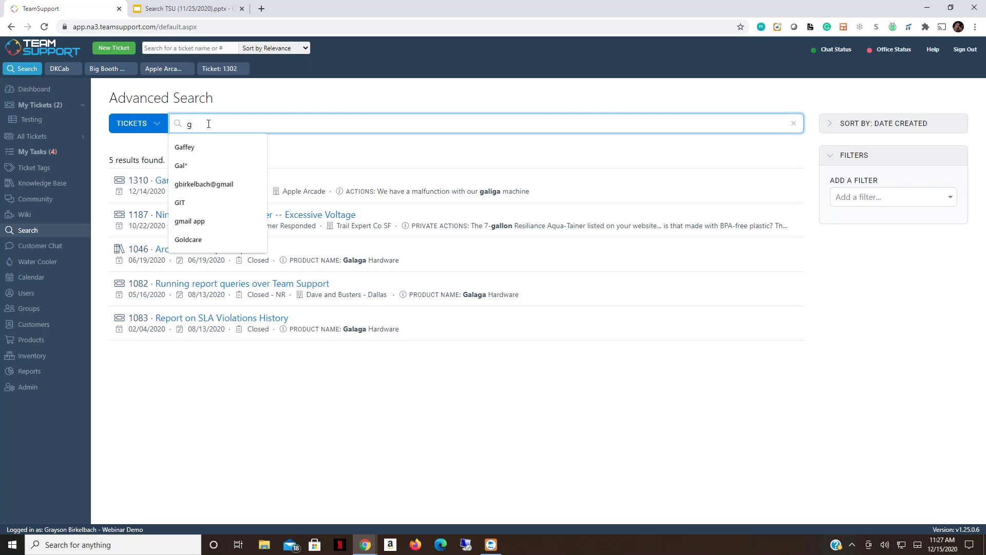
{"action": "type", "text": "level"}
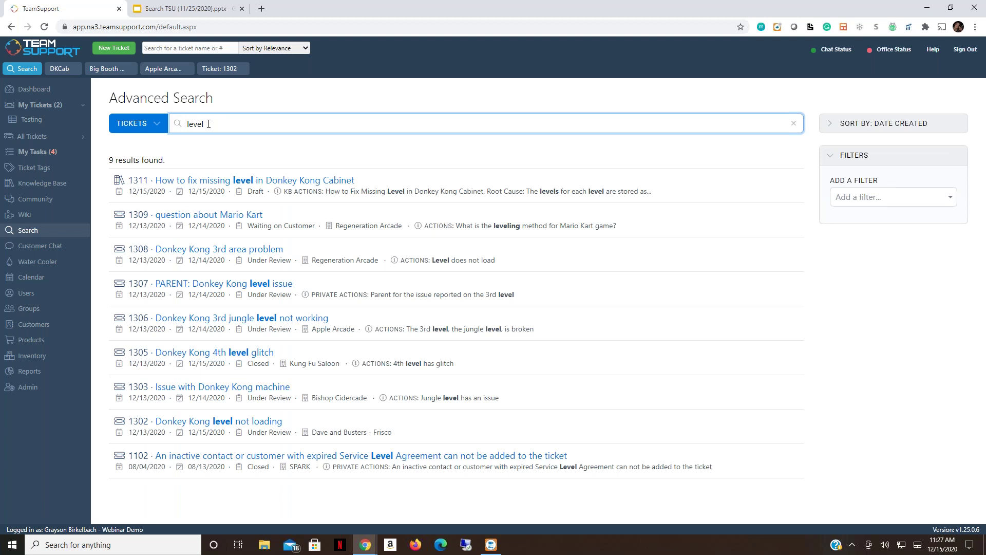
{"action": "type", "text": "( jungle"}
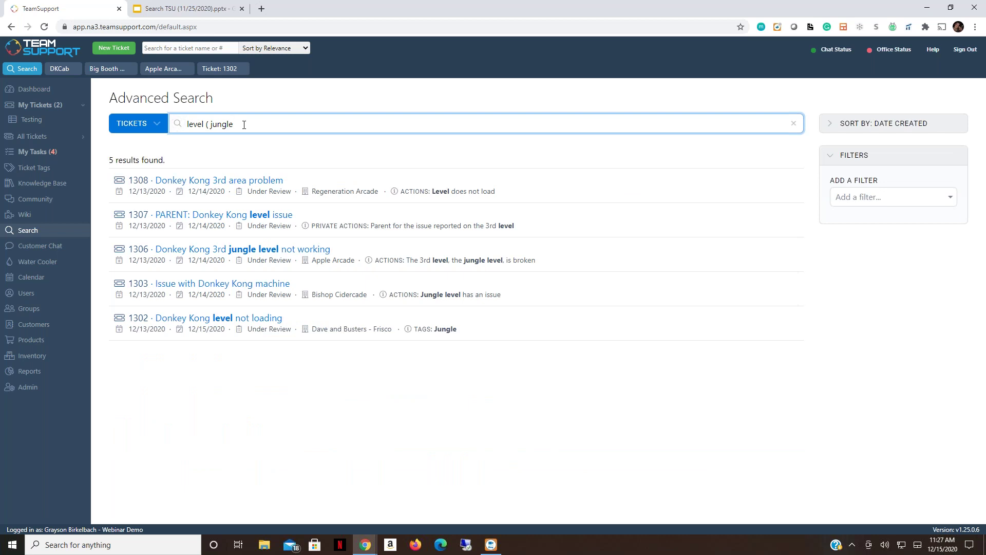
{"action": "type", "text": " | 3rd )"}
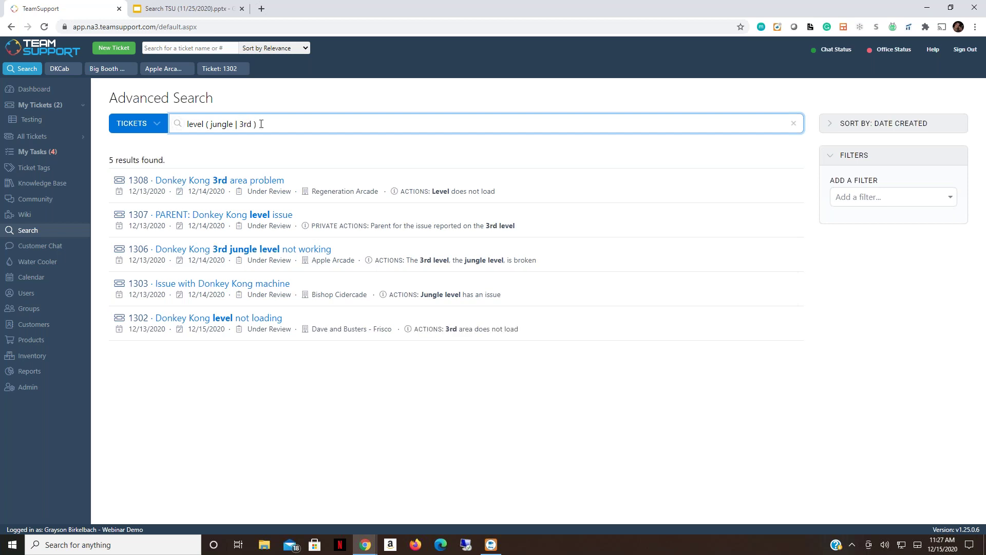
{"action": "key", "text": "BackSpace"}
{"action": "type", "text": ")"}
List the search operators + | - "" * ( and ) in the ticket query, and clear the query
{"action": "key", "text": "ctrl+a"}
{"action": "type", "text": "+ |"}
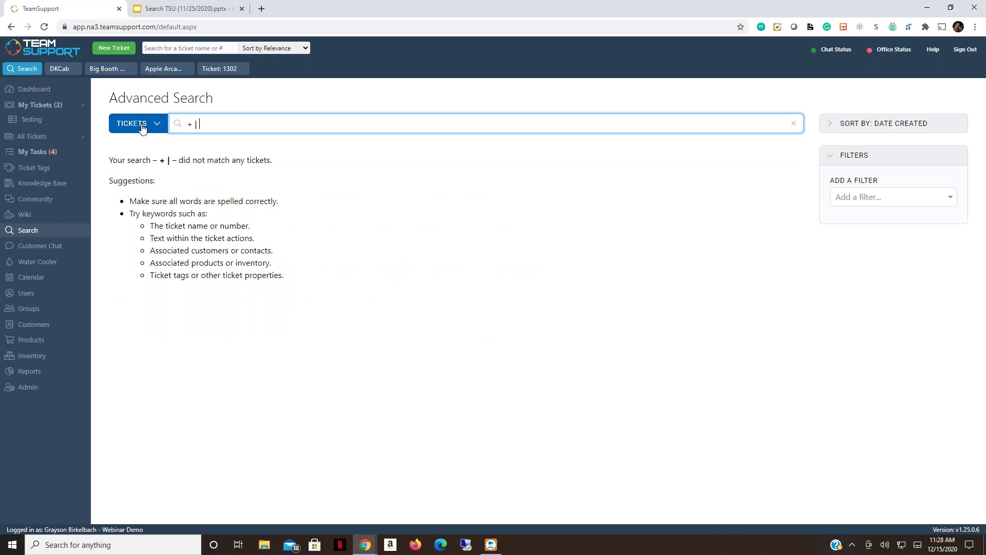
{"action": "type", "text": " - \"\""}
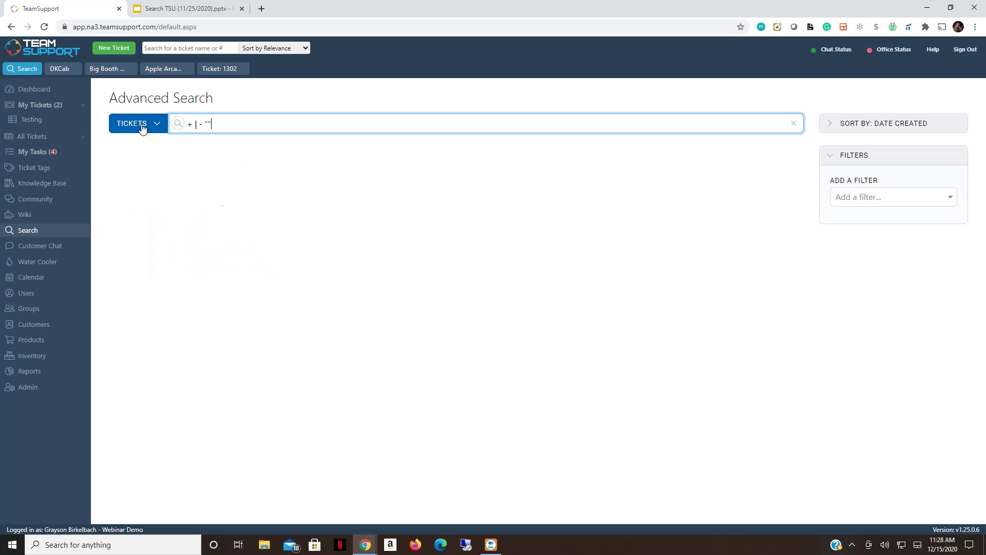
{"action": "type", "text": " * ( and )"}
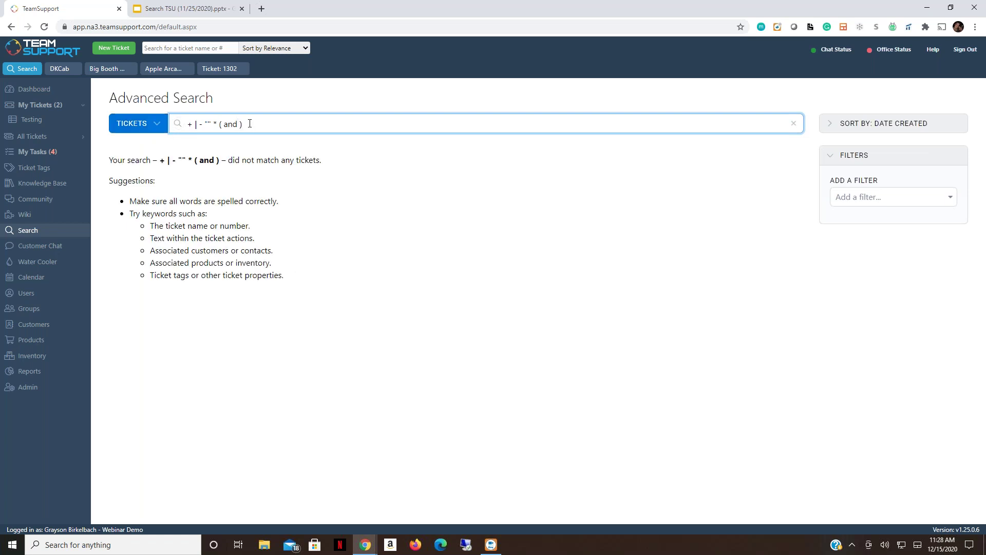
{"action": "left_click_drag", "start_coordinate": [247, 124], "coordinate": [154, 125]}
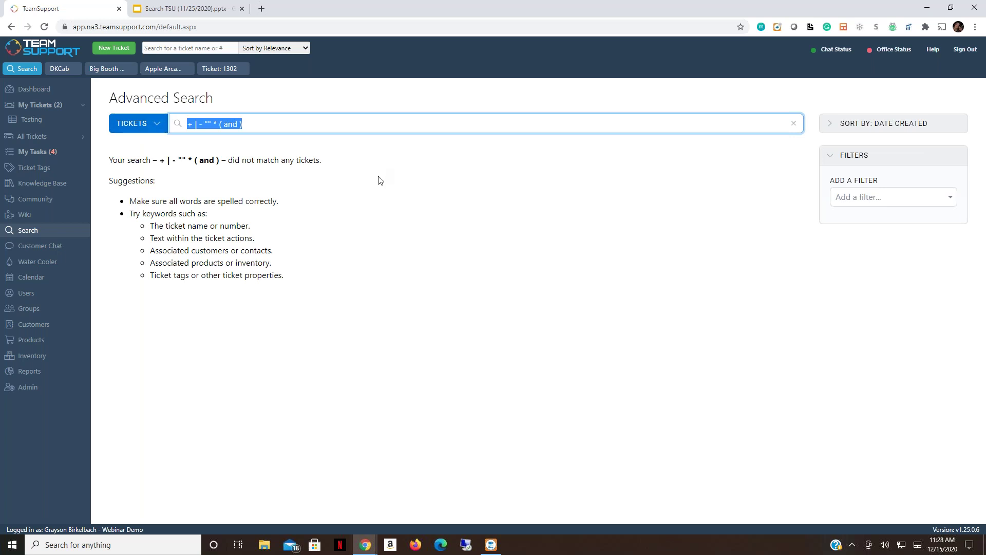
{"action": "key", "text": "BackSpace"}
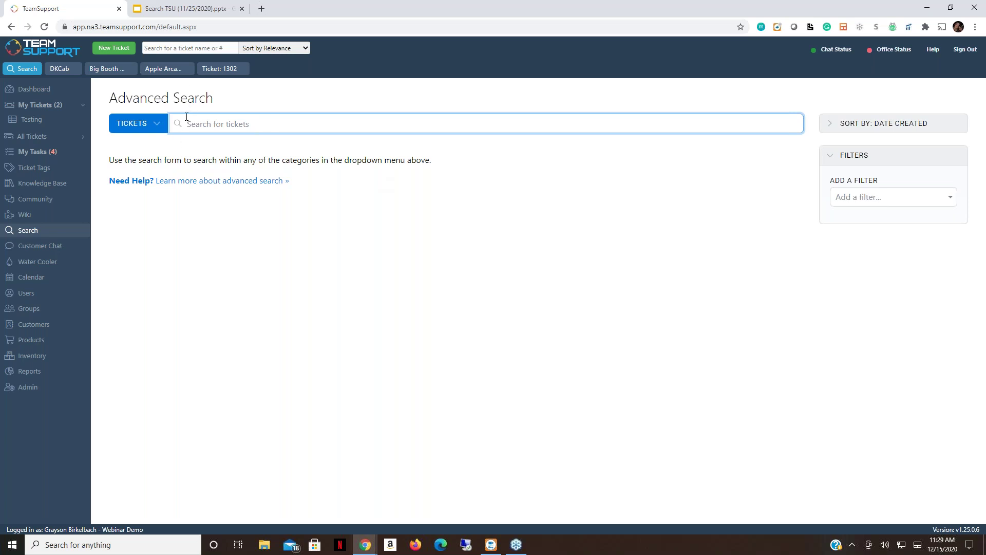
Search the tickets for "Donkey Kong" and clear the query after reviewing the matches
{"action": "type", "text": "Don"}
{"action": "key", "text": "BackSpace"}
{"action": "type", "text": "n"}
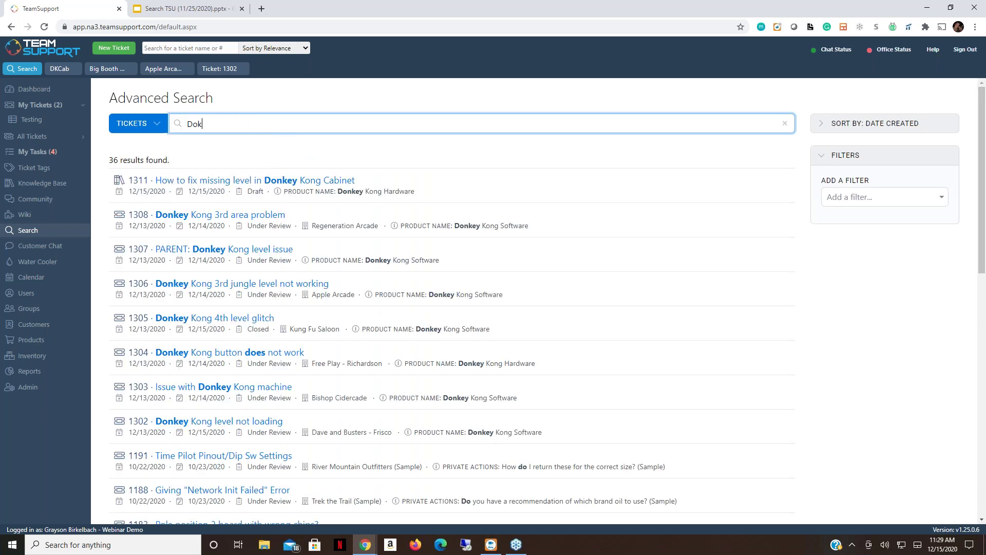
{"action": "key", "text": "BackSpace"}
{"action": "type", "text": "njey"}
{"action": "key", "text": "BackSpace"}
{"action": "key", "text": "BackSpace"}
{"action": "key", "text": "BackSpace"}
{"action": "type", "text": "key King"}
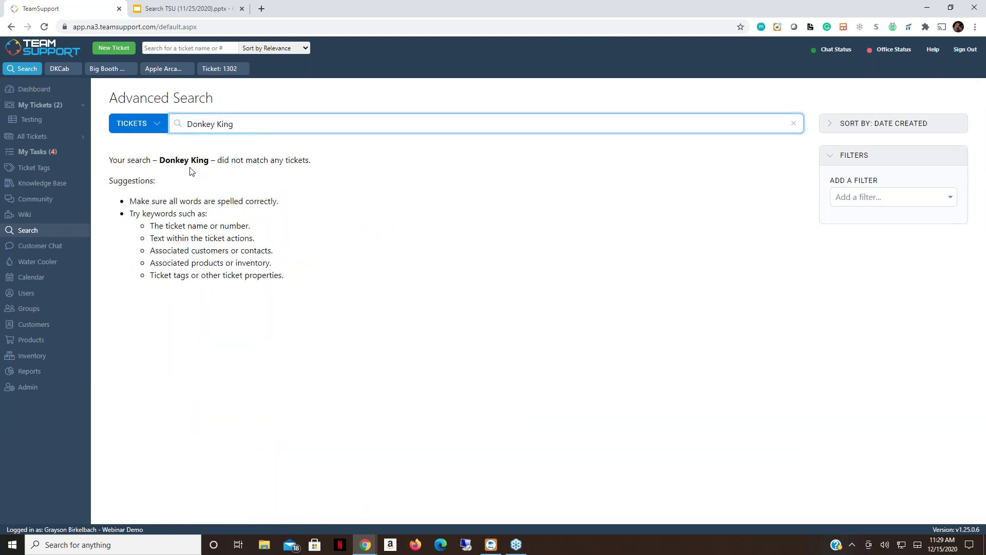
{"action": "key", "text": "BackSpace"}
{"action": "key", "text": "BackSpace"}
{"action": "key", "text": "BackSpace"}
{"action": "type", "text": "ong"}
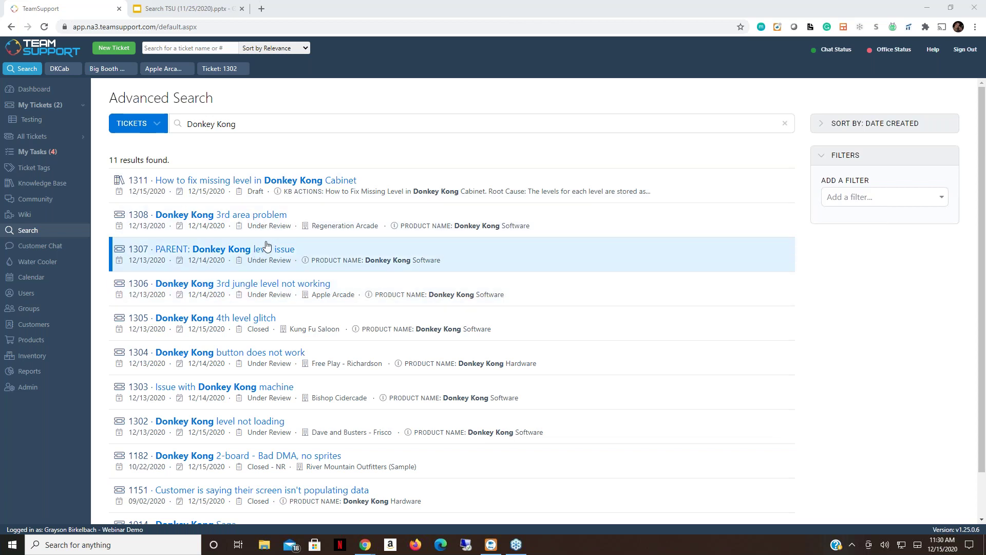
{"action": "left_click_drag", "start_coordinate": [187, 124], "coordinate": [367, 157]}
{"action": "key", "text": "BackSpace"}
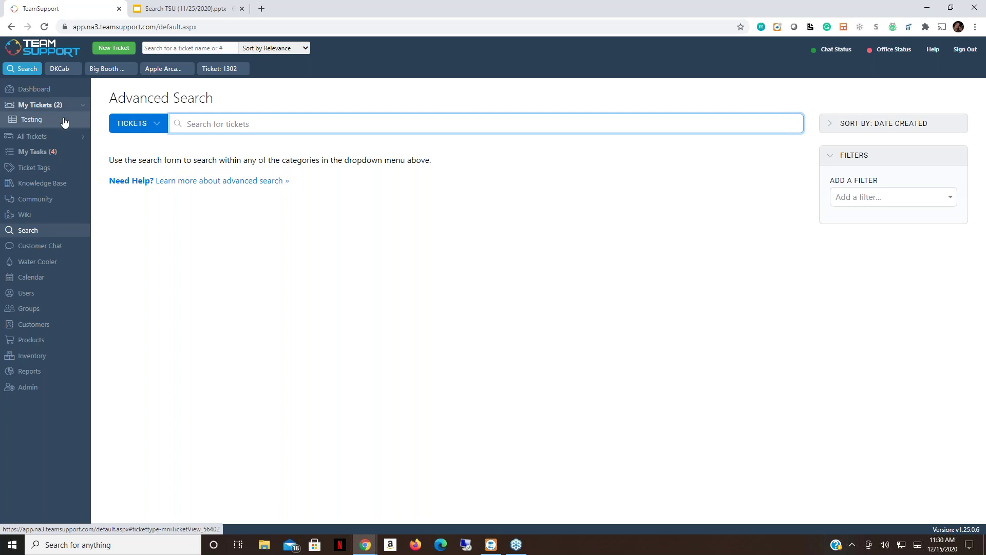
Examine the DK Hardware, GA Hardware and MK Hardware ticket views under All Tickets, and return to DK Hardware
{"action": "left_click", "coordinate": [83, 138]}
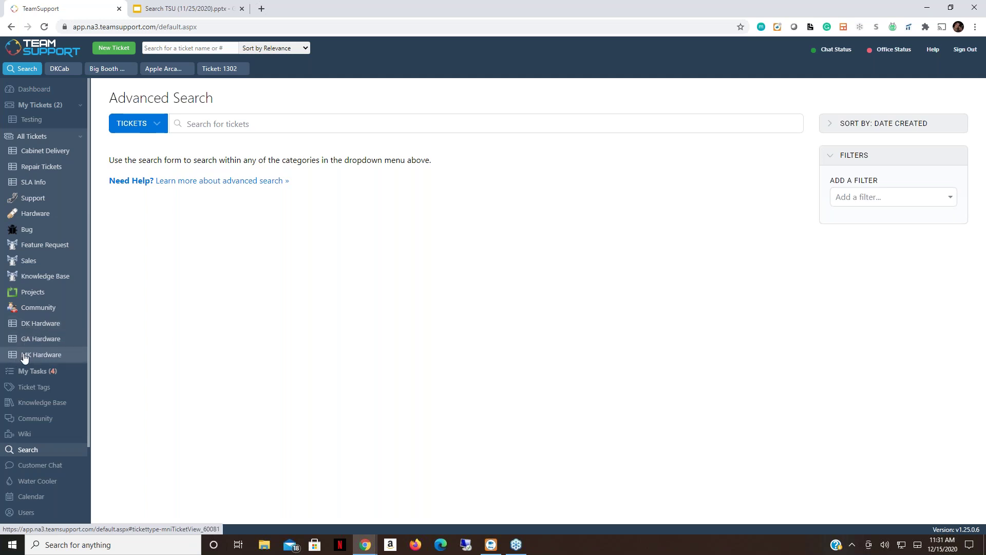
{"action": "left_click", "coordinate": [32, 325]}
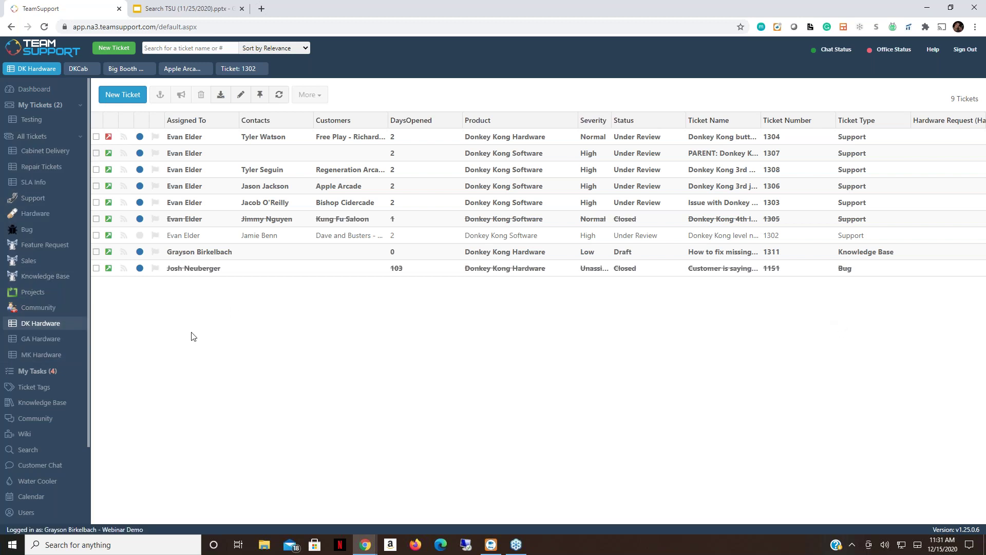
{"action": "left_click", "coordinate": [24, 343]}
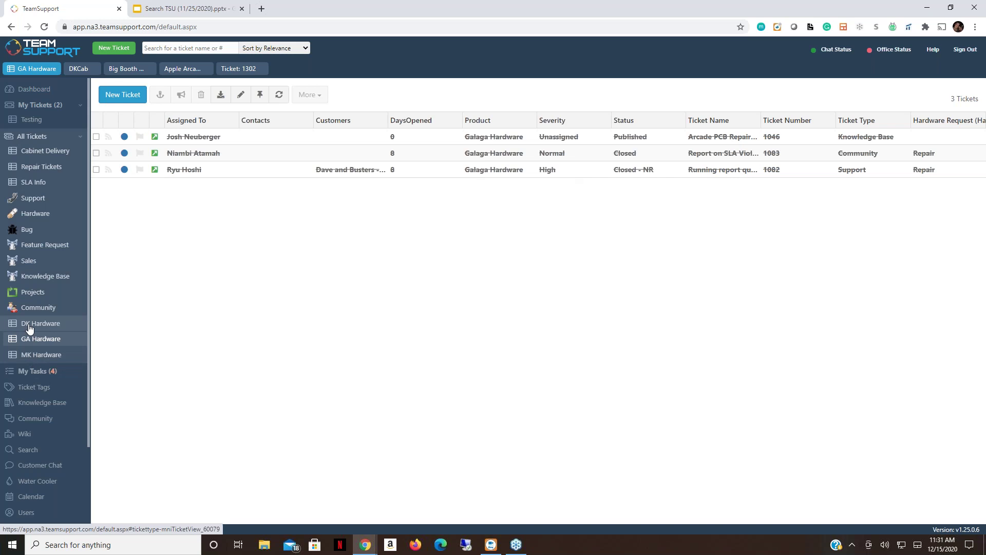
{"action": "left_click", "coordinate": [27, 358]}
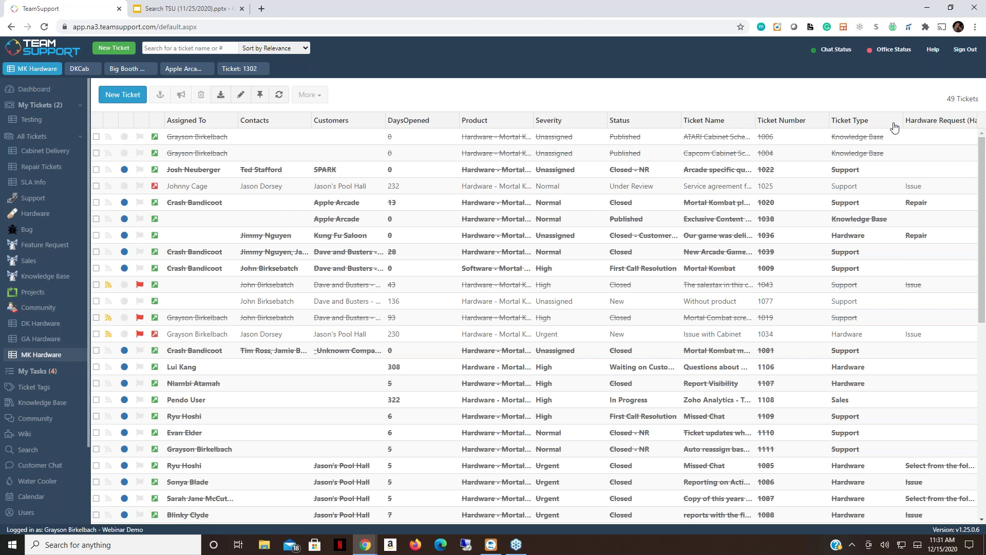
{"action": "left_click", "coordinate": [46, 325]}
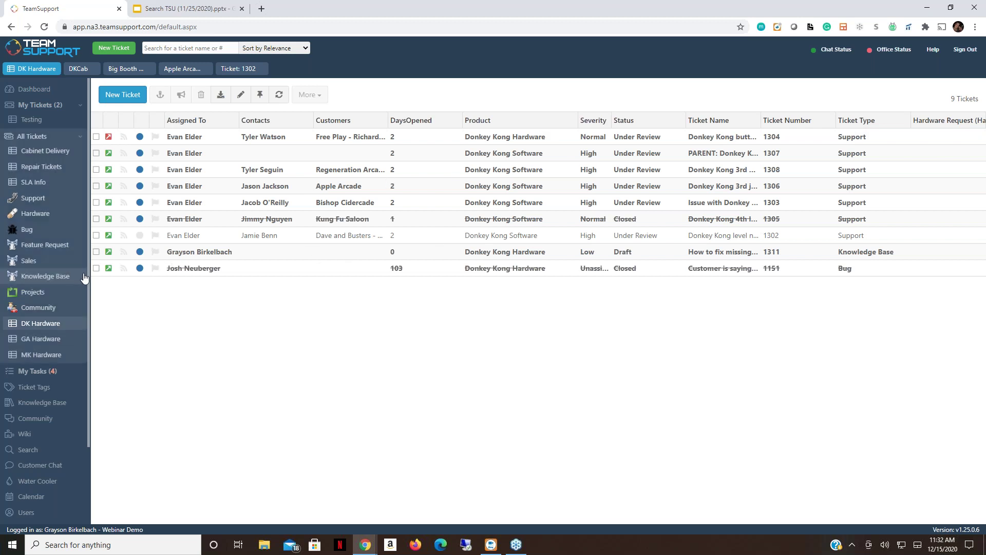
Create a new Ticket View report and name it "PM Hardware"
{"action": "scroll", "coordinate": [82, 334], "scroll_direction": "down", "scroll_amount": 2}
{"action": "scroll", "coordinate": [82, 335], "scroll_direction": "down", "scroll_amount": 1}
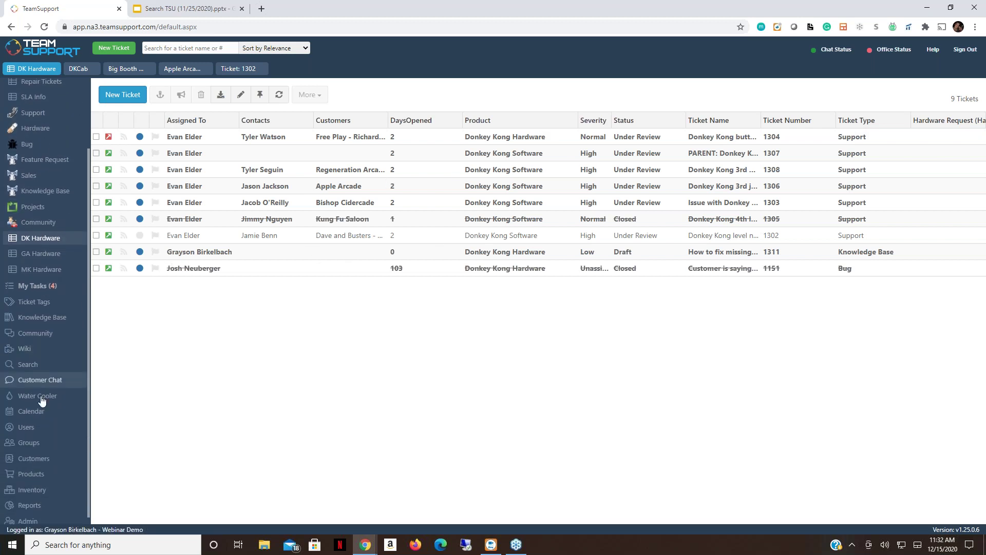
{"action": "left_click", "coordinate": [8, 503]}
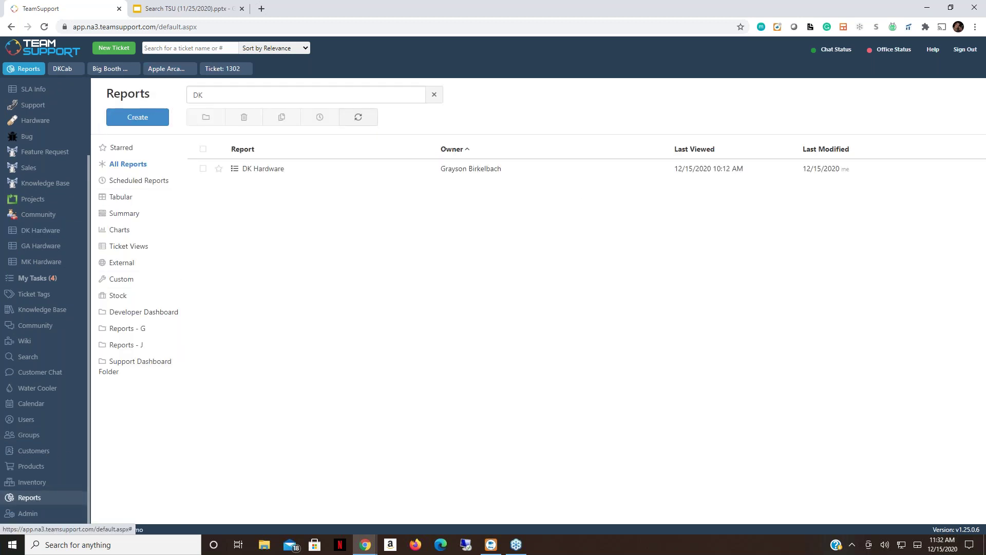
{"action": "left_click", "coordinate": [135, 120]}
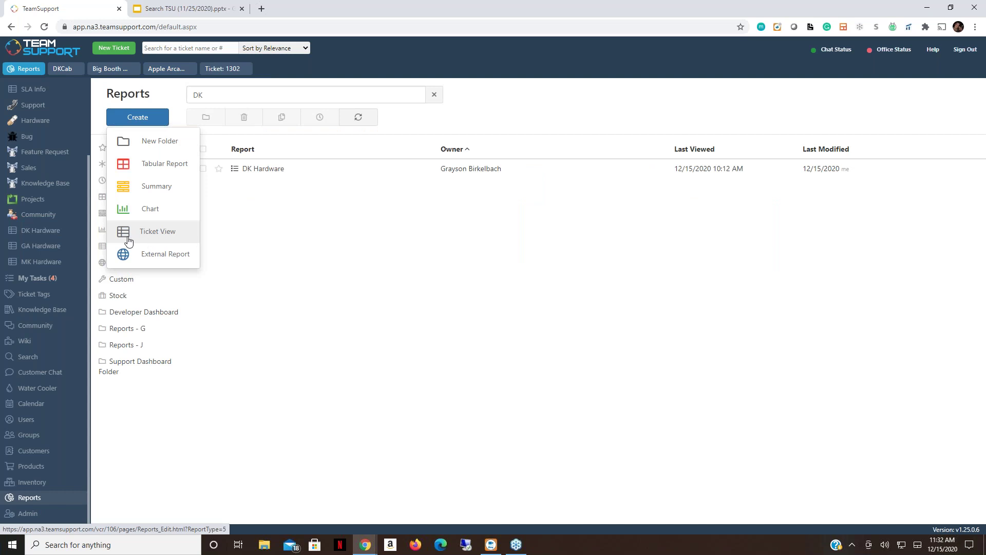
{"action": "left_click", "coordinate": [163, 234]}
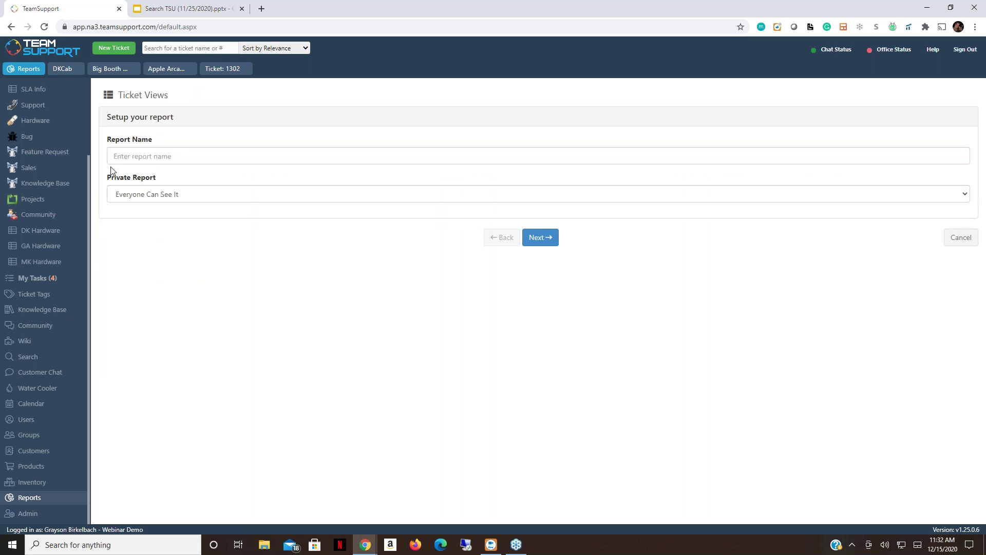
{"action": "left_click", "coordinate": [148, 158]}
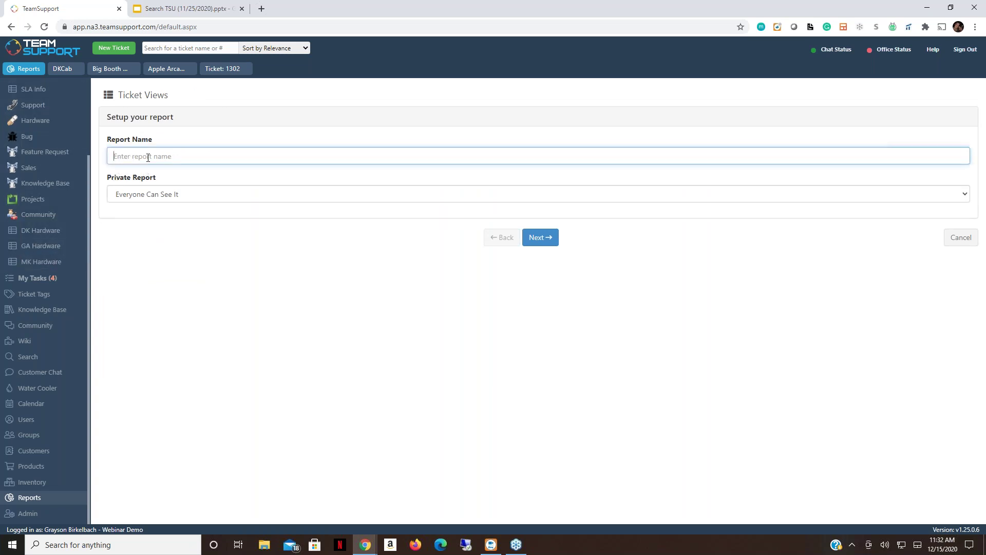
{"action": "type", "text": "PM Hardware"}
{"action": "scroll", "coordinate": [62, 189], "scroll_direction": "up", "scroll_amount": 2}
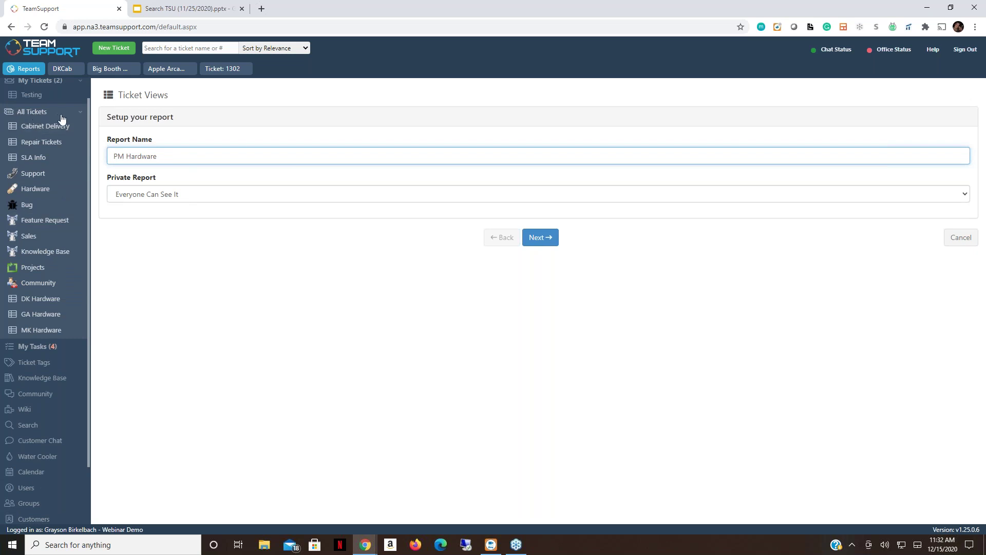
Set the ticket view's privacy to Everyone Can See It and continue to its field selection
{"action": "left_click", "coordinate": [137, 195]}
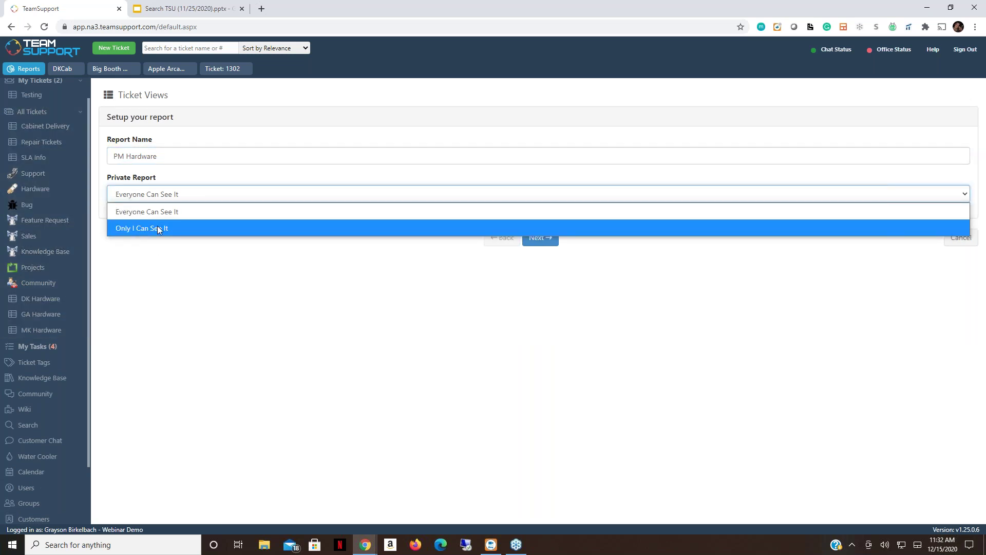
{"action": "scroll", "coordinate": [48, 137], "scroll_direction": "up", "scroll_amount": 2}
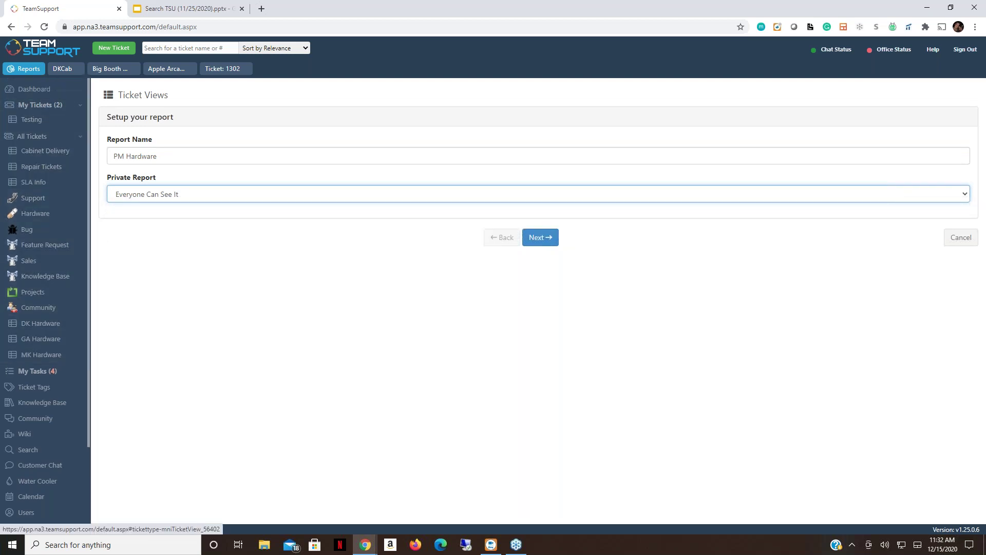
{"action": "left_click", "coordinate": [154, 197]}
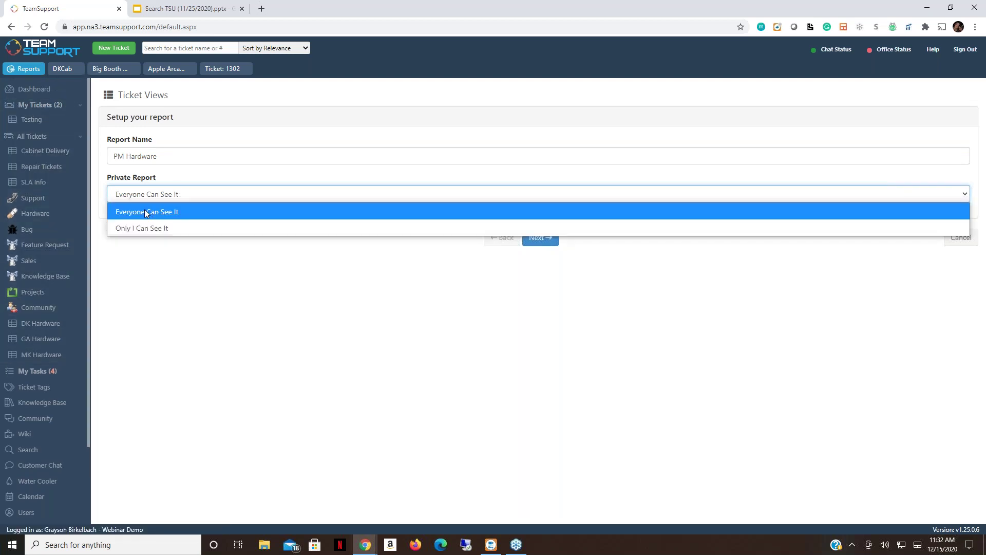
{"action": "left_click", "coordinate": [146, 211]}
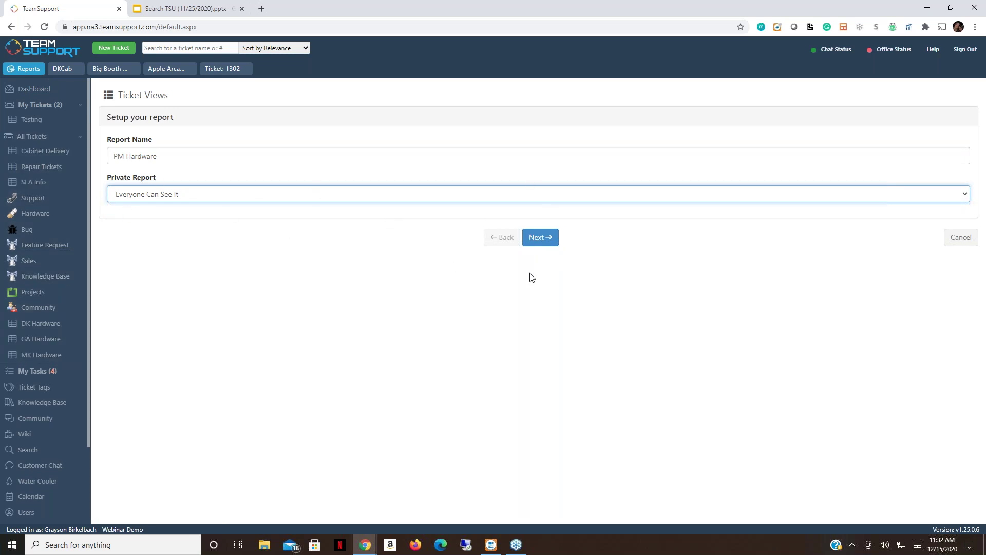
{"action": "left_click", "coordinate": [546, 241]}
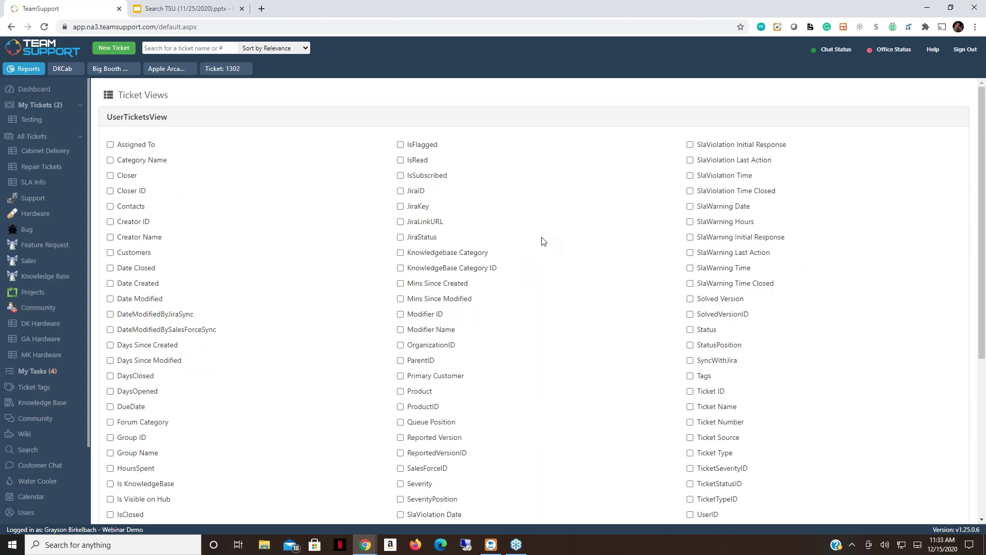
{"action": "scroll", "coordinate": [478, 223], "scroll_direction": "down", "scroll_amount": 1}
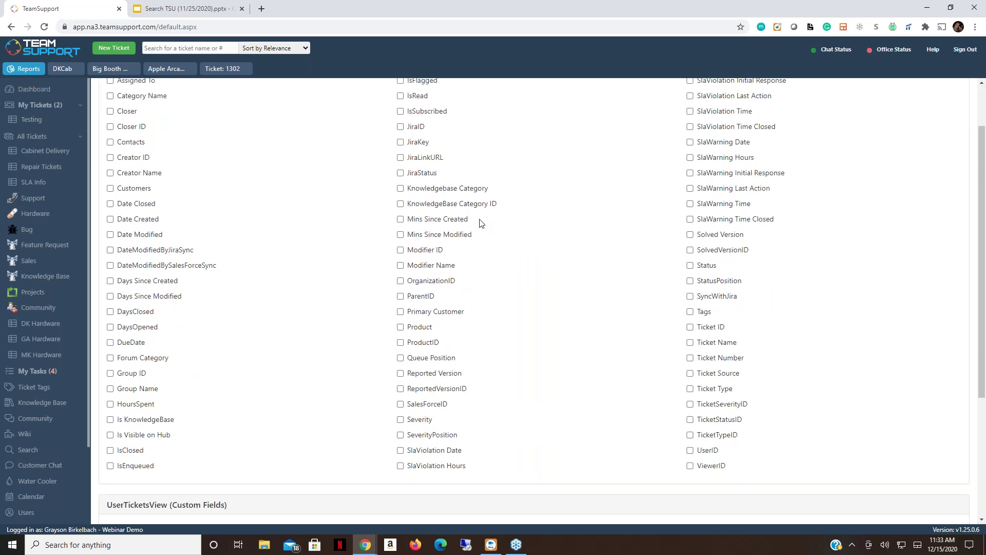
Include the Ticket Type, Ticket Number and Status fields in the ticket view
{"action": "scroll", "coordinate": [481, 223], "scroll_direction": "up", "scroll_amount": 1}
{"action": "scroll", "coordinate": [480, 222], "scroll_direction": "down", "scroll_amount": 1}
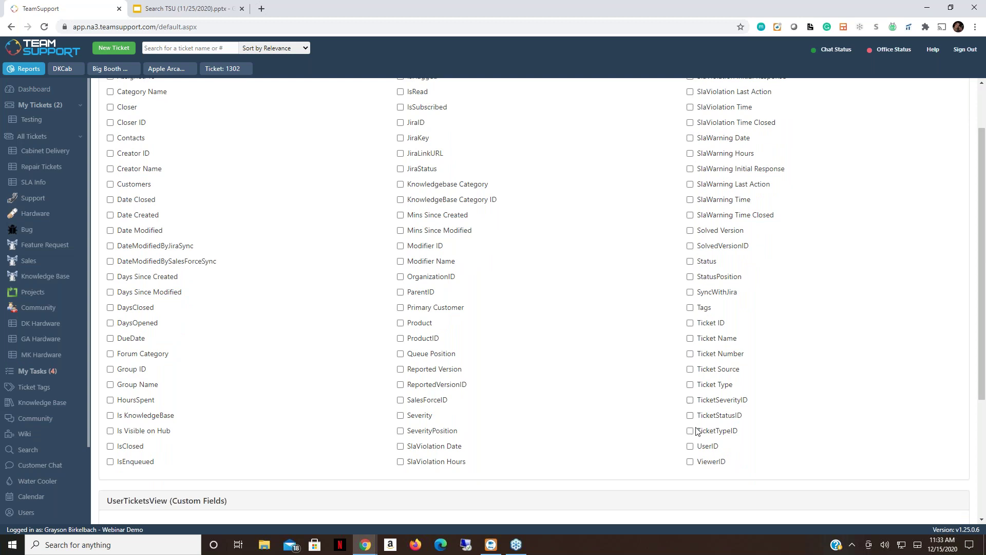
{"action": "left_click", "coordinate": [690, 385]}
{"action": "left_click", "coordinate": [690, 353]}
{"action": "left_click", "coordinate": [690, 263]}
{"action": "scroll", "coordinate": [634, 400], "scroll_direction": "up", "scroll_amount": 3}
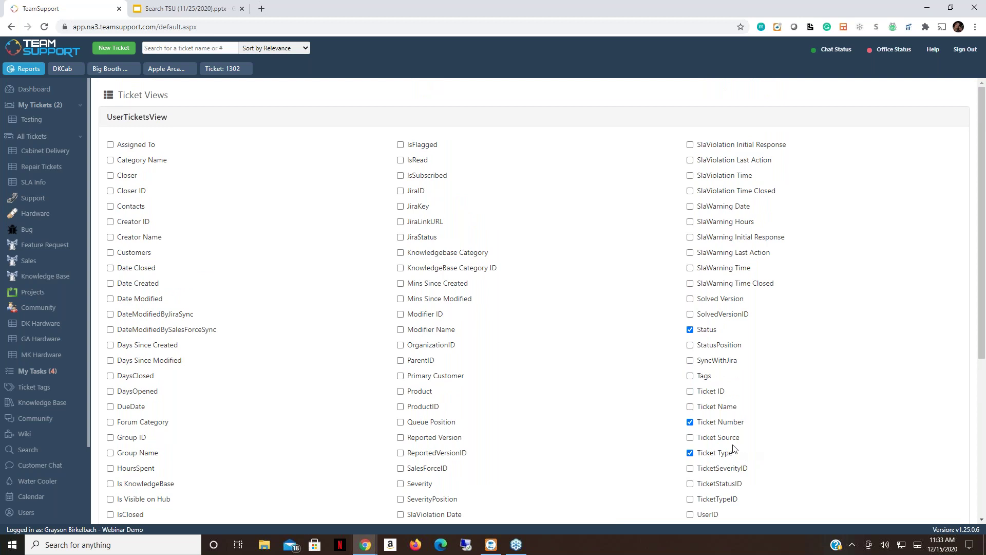
{"action": "scroll", "coordinate": [672, 384], "scroll_direction": "down", "scroll_amount": 3}
{"action": "scroll", "coordinate": [571, 386], "scroll_direction": "up", "scroll_amount": 3}
{"action": "scroll", "coordinate": [399, 430], "scroll_direction": "down", "scroll_amount": 1}
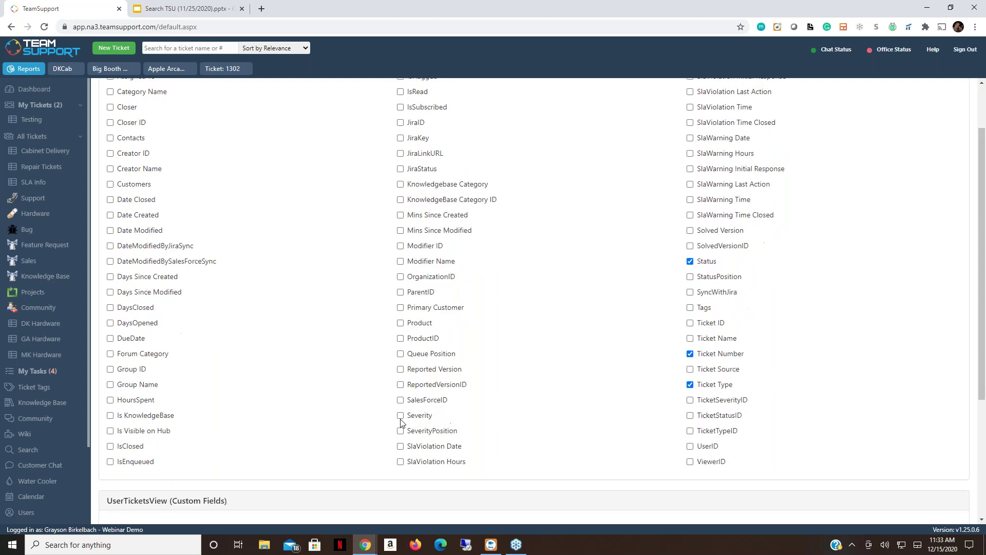
Add the Severity, Product, Assigned To, Contacts, Customers and DaysOpened fields, and continue to the data filter
{"action": "left_click", "coordinate": [400, 415]}
{"action": "scroll", "coordinate": [583, 363], "scroll_direction": "up", "scroll_amount": 1}
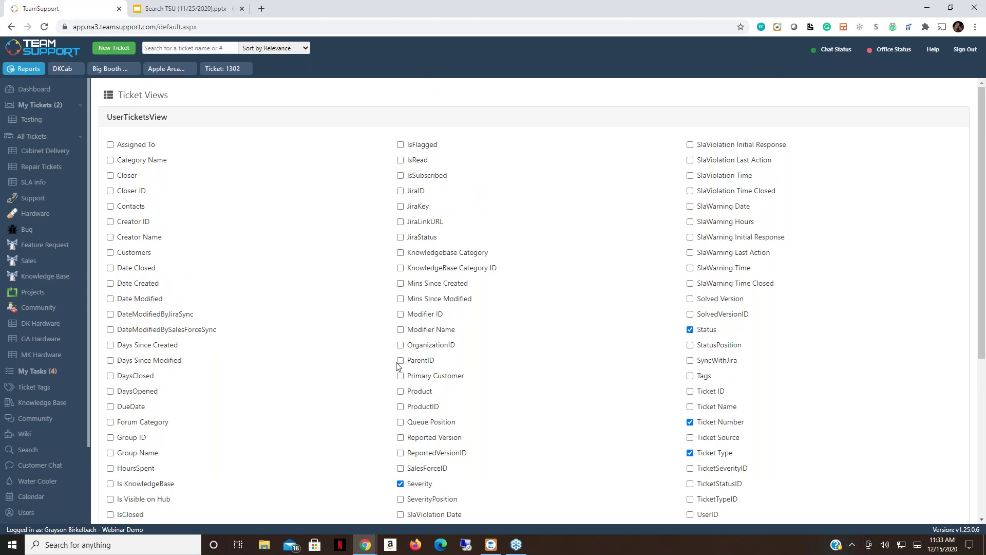
{"action": "left_click", "coordinate": [401, 392]}
{"action": "left_click", "coordinate": [110, 206]}
{"action": "left_click", "coordinate": [111, 253]}
{"action": "scroll", "coordinate": [194, 314], "scroll_direction": "down", "scroll_amount": 1}
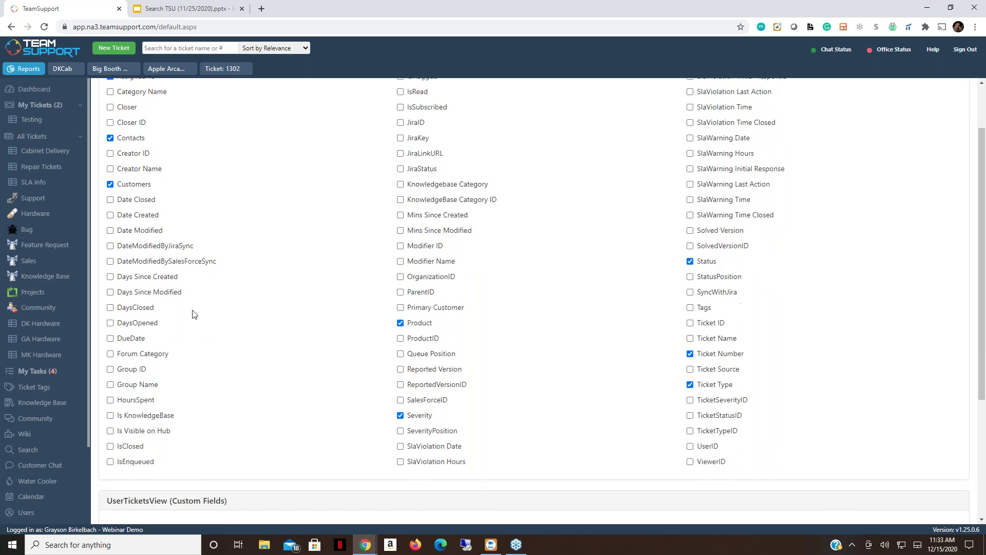
{"action": "left_click", "coordinate": [110, 323]}
{"action": "scroll", "coordinate": [198, 334], "scroll_direction": "down", "scroll_amount": 3}
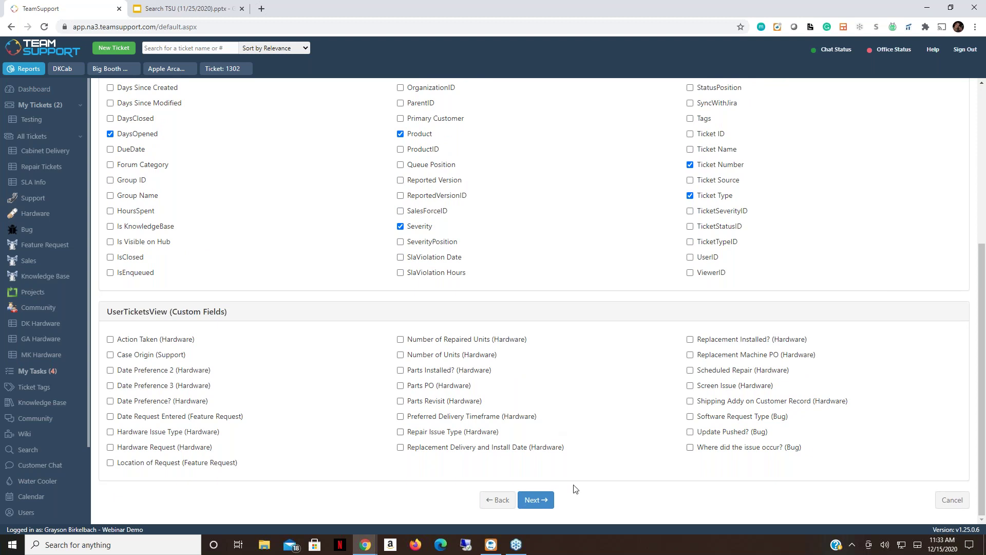
{"action": "left_click", "coordinate": [535, 500]}
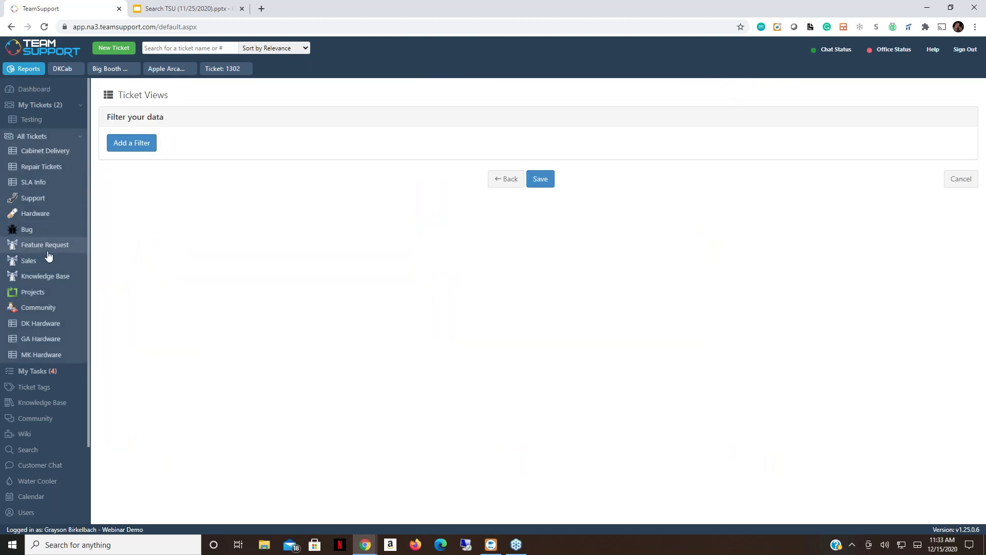
Add a filter condition on the Product field
{"action": "left_click", "coordinate": [129, 145]}
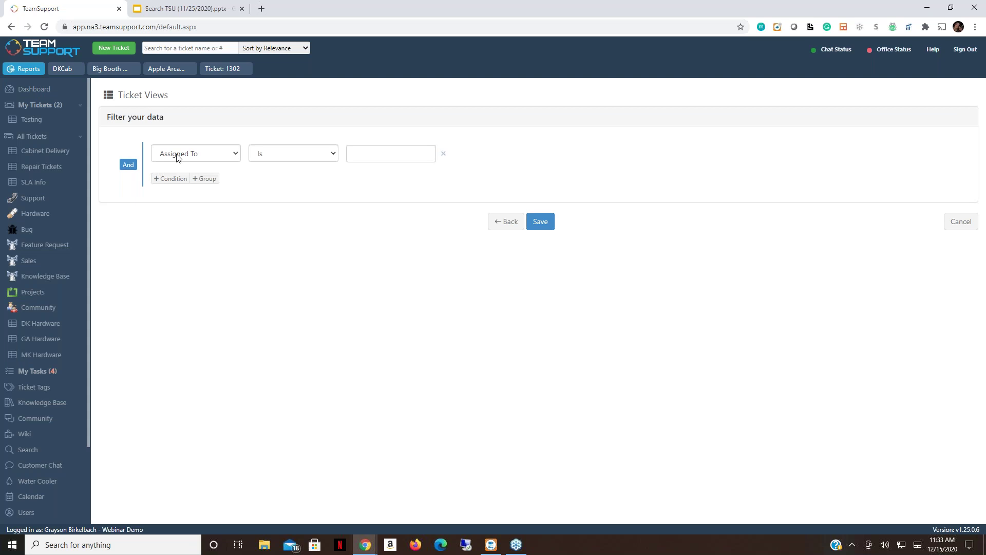
{"action": "left_click", "coordinate": [210, 148]}
{"action": "scroll", "coordinate": [221, 257], "scroll_direction": "down", "scroll_amount": 5}
{"action": "scroll", "coordinate": [195, 352], "scroll_direction": "down", "scroll_amount": 3}
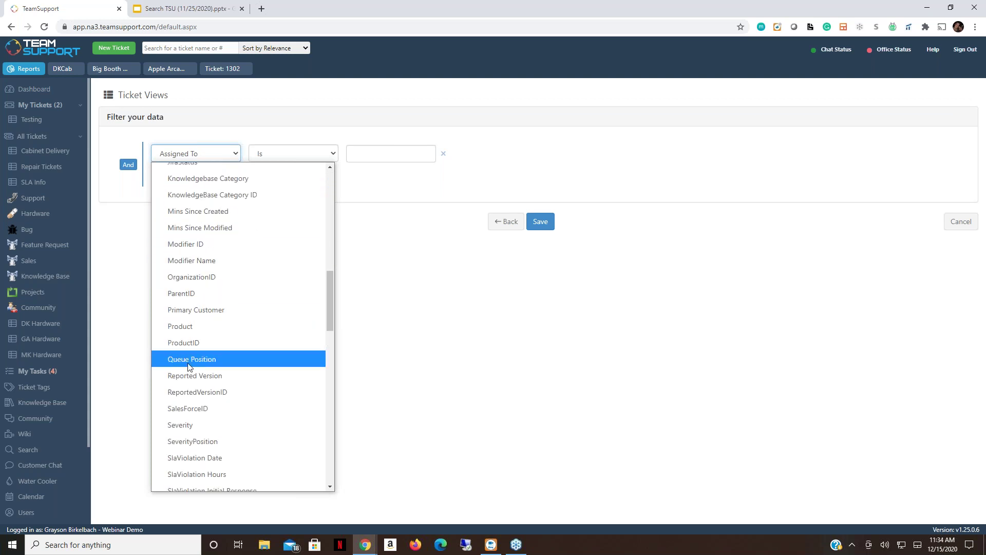
{"action": "left_click", "coordinate": [194, 327]}
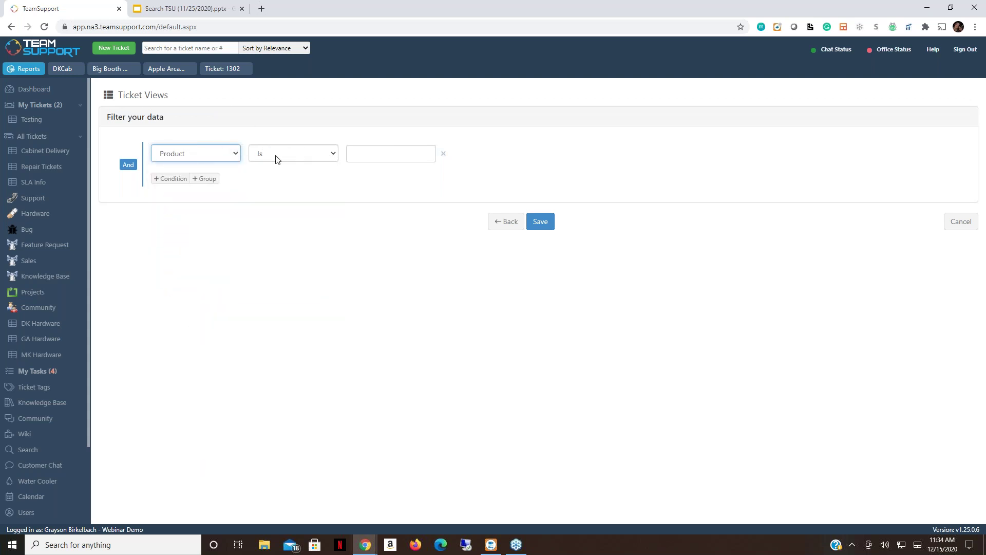
Set the Product condition to Contains "PAC" and save the ticket view
{"action": "left_click", "coordinate": [310, 156]}
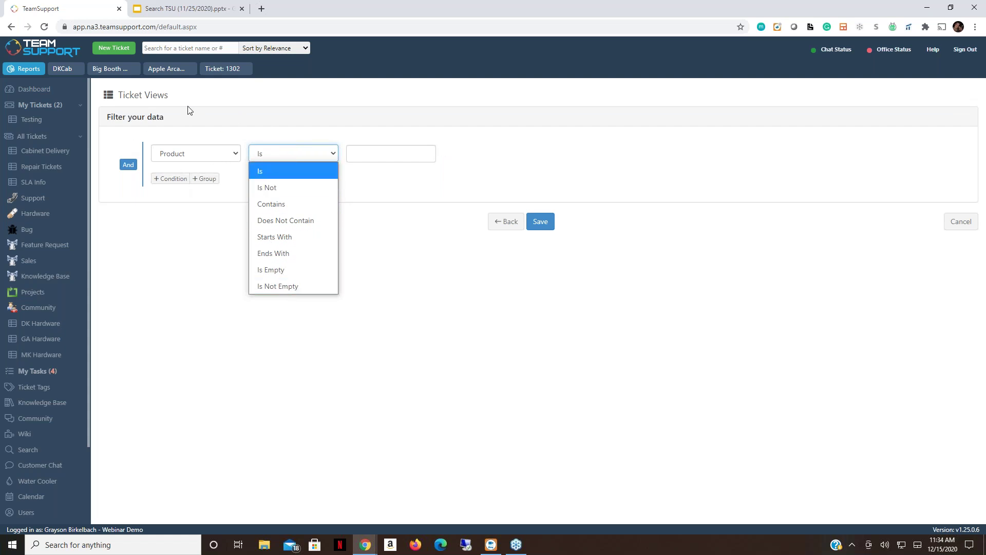
{"action": "left_click", "coordinate": [308, 136]}
{"action": "left_click", "coordinate": [303, 156]}
{"action": "left_click", "coordinate": [288, 206]}
{"action": "left_click", "coordinate": [377, 152]}
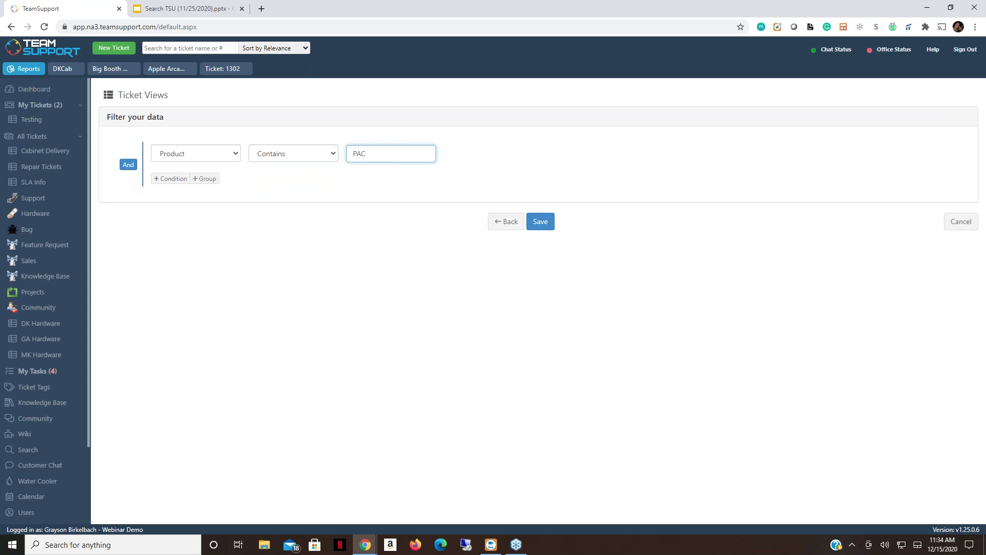
{"action": "left_click", "coordinate": [535, 225]}
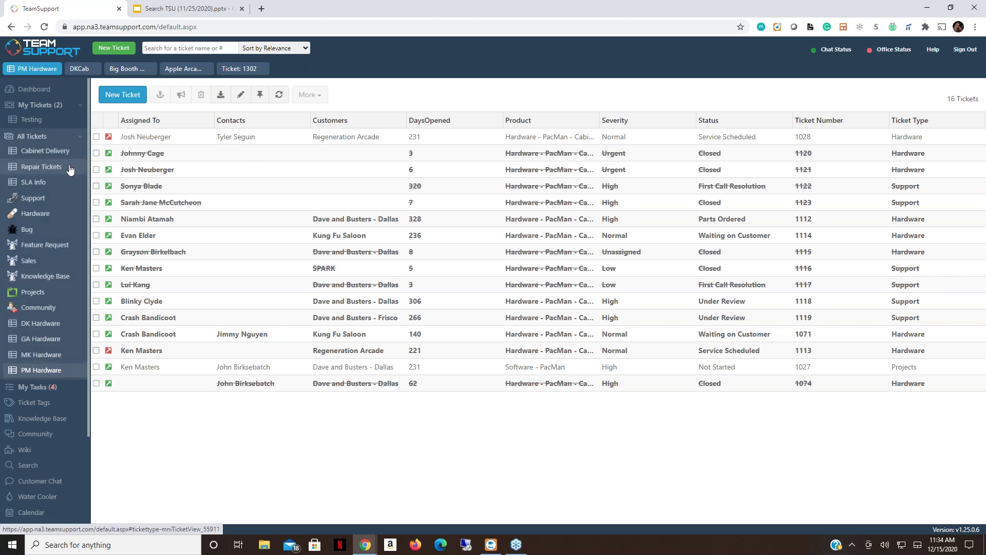
Look over All Tickets and the Advanced Search page, and open My Tickets with its own views collapsed and the All Tickets views expanded
{"action": "left_click", "coordinate": [81, 139]}
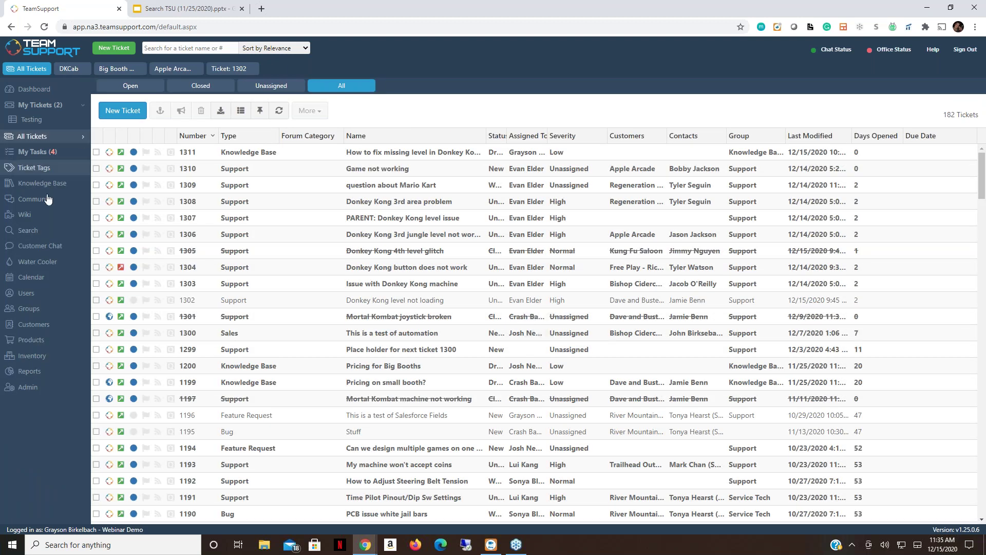
{"action": "left_click", "coordinate": [26, 232]}
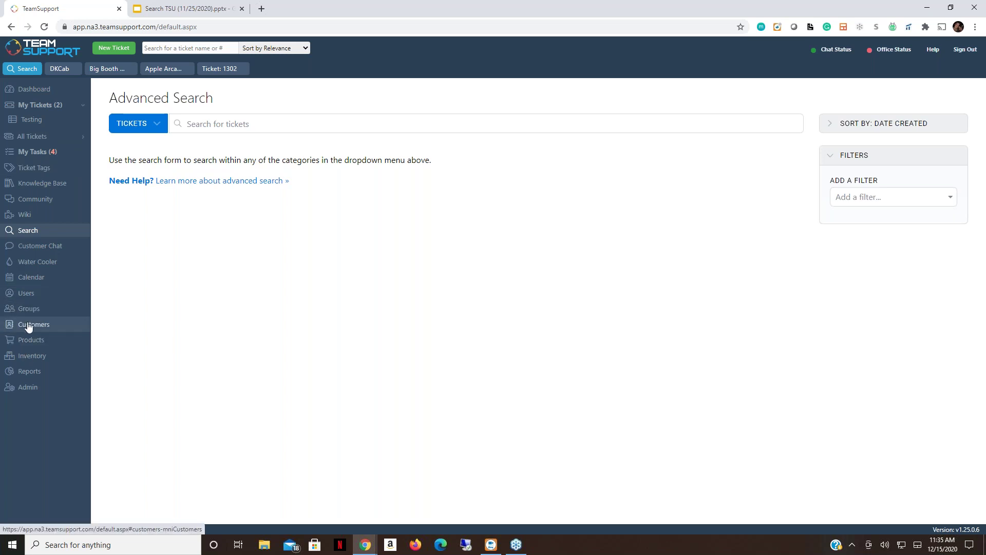
{"action": "left_click", "coordinate": [83, 104]}
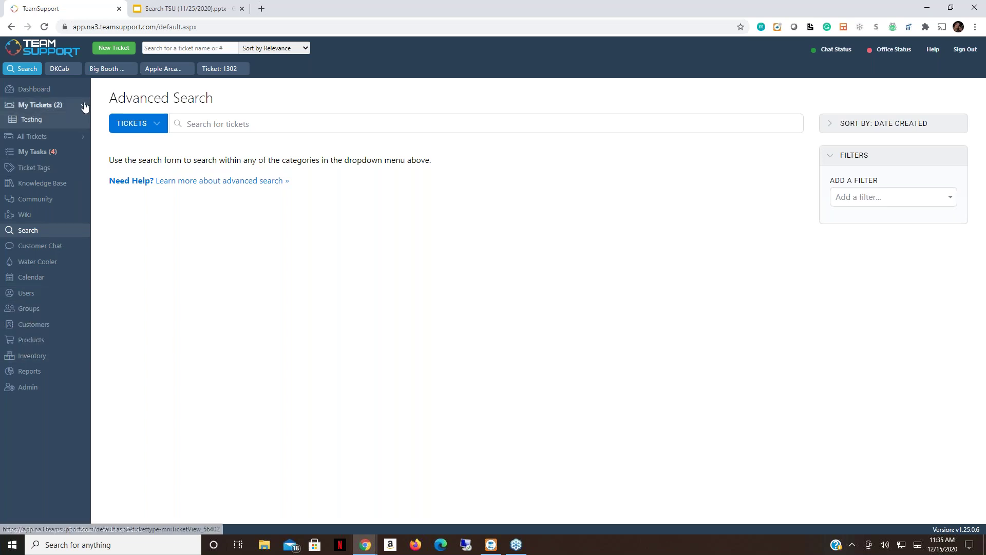
{"action": "left_click", "coordinate": [82, 121]}
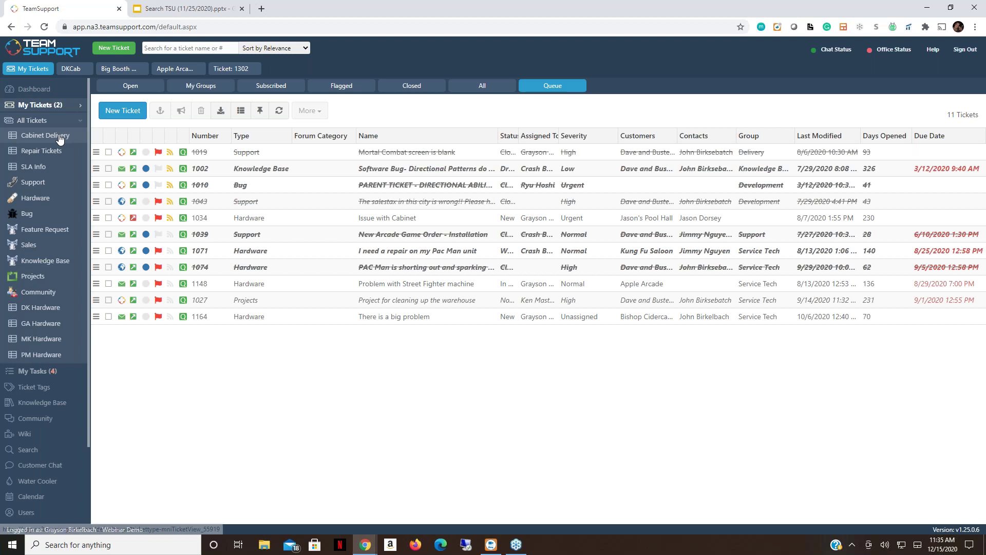
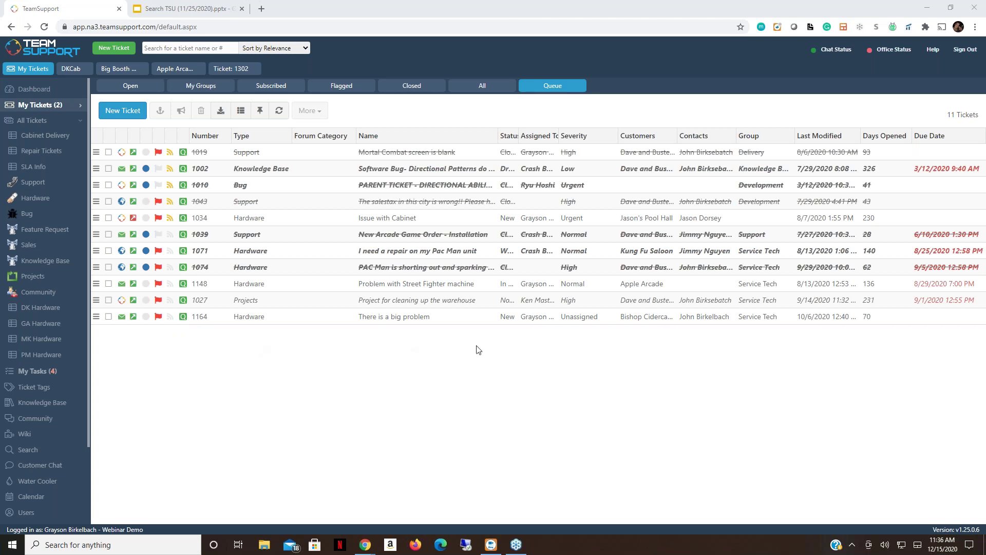
Open the Support Hub's TeamSupport University community forum and its topic "TSU: Different Ways to Search within TeamSupport (Coming Soon)"
{"action": "left_click", "coordinate": [935, 55]}
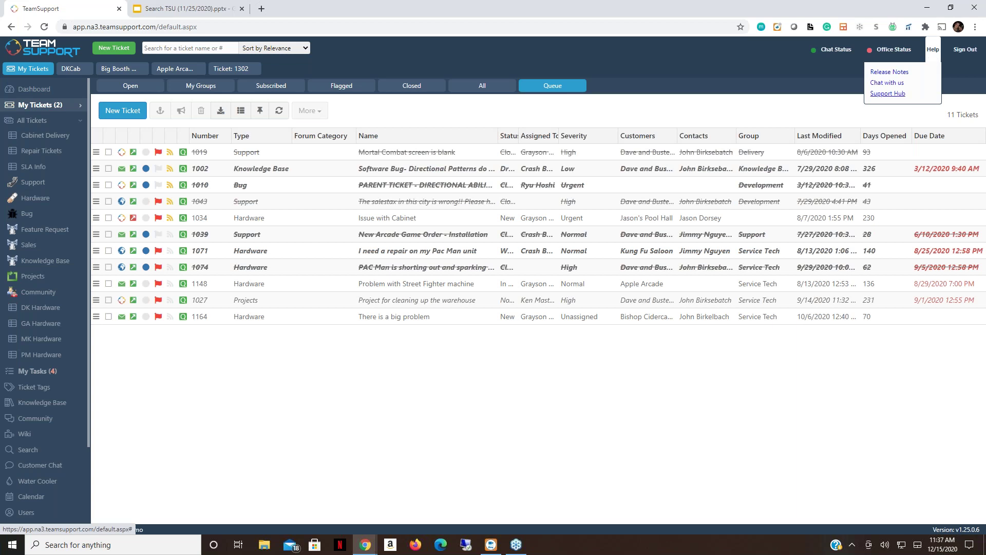
{"action": "left_click", "coordinate": [881, 93]}
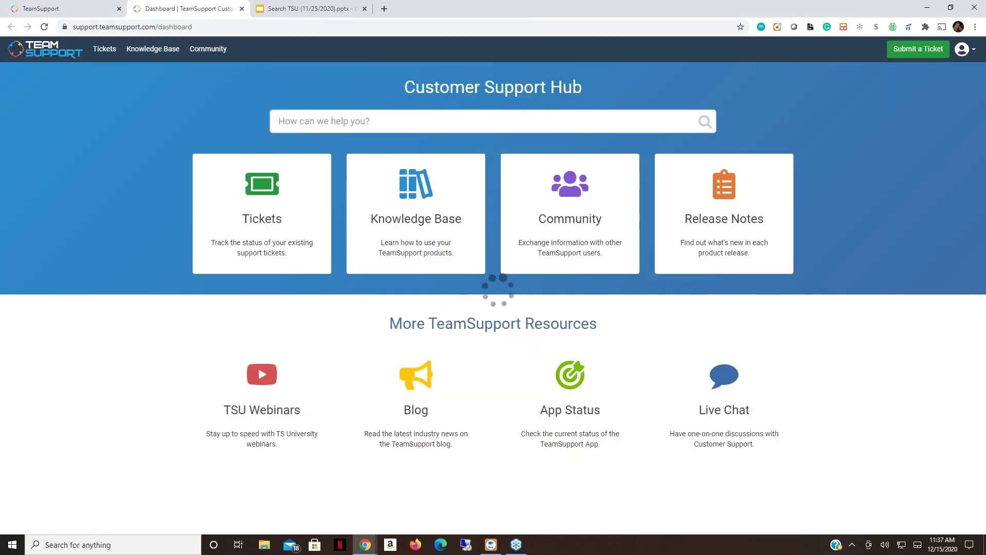
{"action": "left_click", "coordinate": [569, 220]}
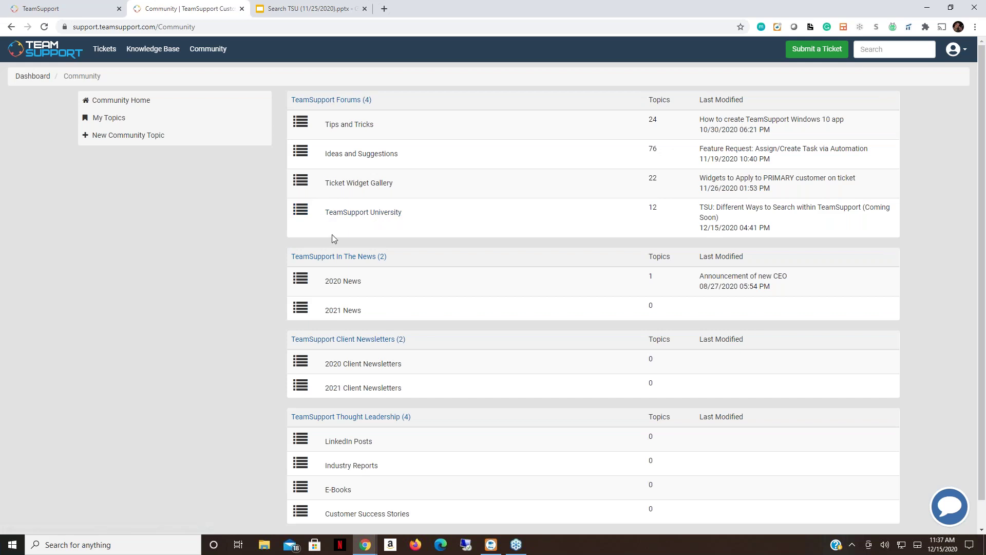
{"action": "left_click", "coordinate": [359, 212]}
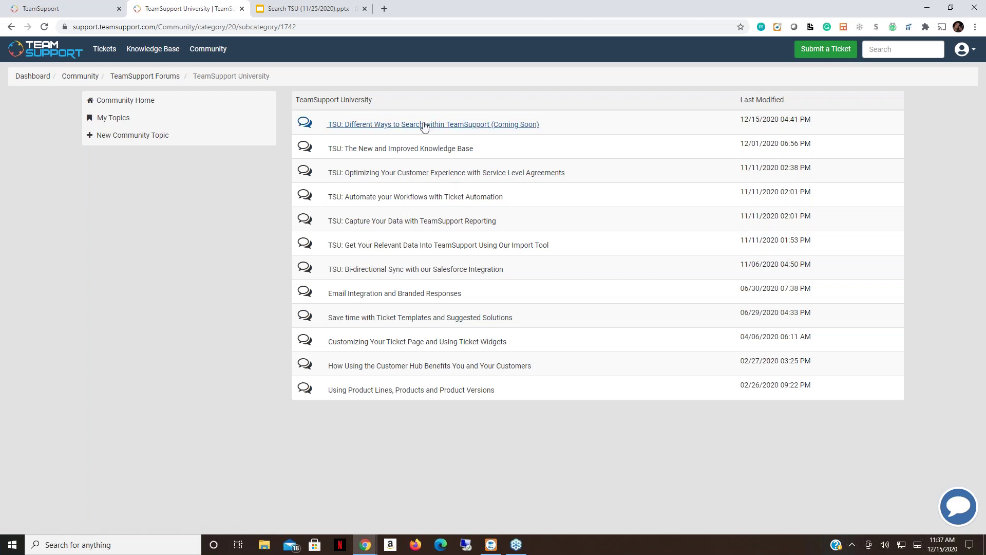
{"action": "left_click", "coordinate": [396, 128]}
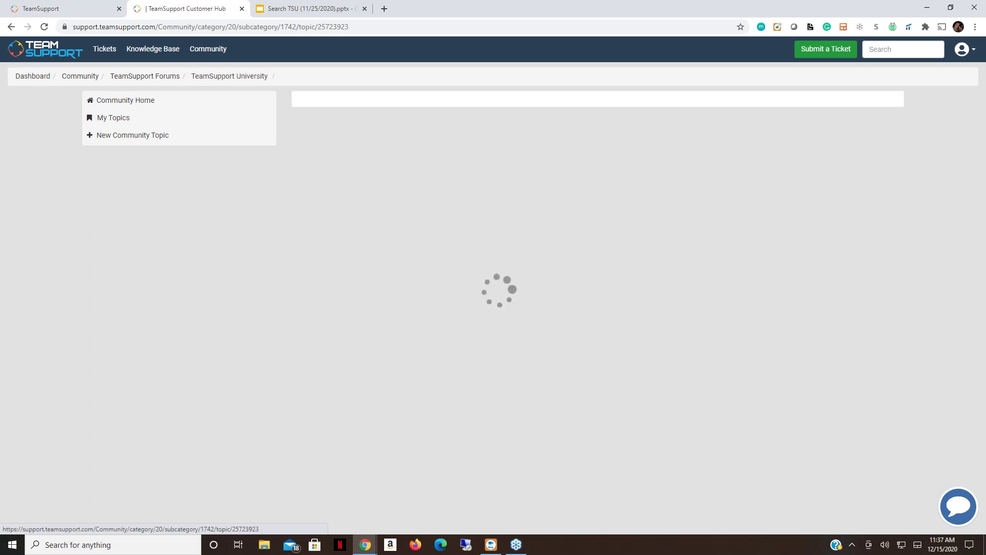
Read through the webinar topic's announcement and the reply with its helpful search resources
{"action": "scroll", "coordinate": [565, 337], "scroll_direction": "down", "scroll_amount": 3}
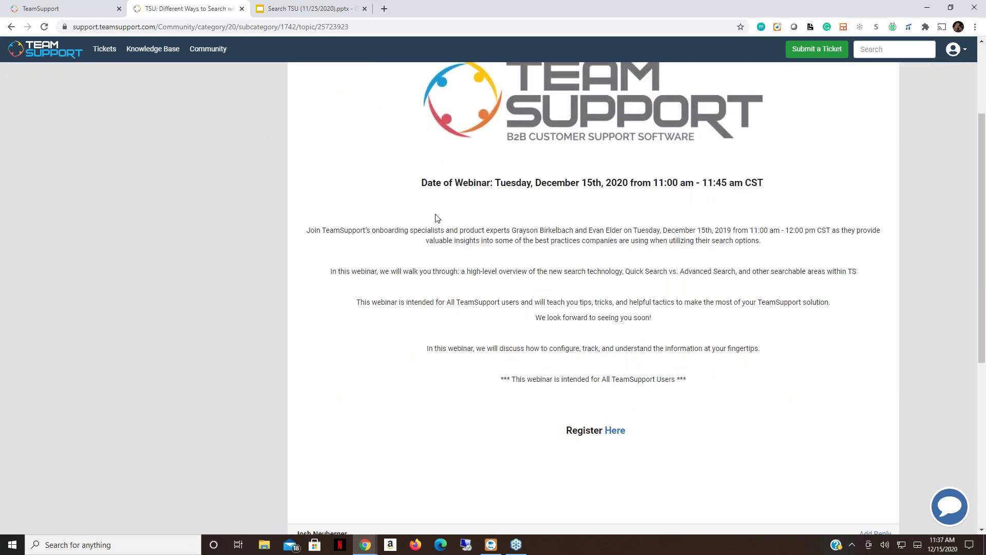
{"action": "scroll", "coordinate": [474, 277], "scroll_direction": "down", "scroll_amount": 5}
{"action": "scroll", "coordinate": [474, 277], "scroll_direction": "down", "scroll_amount": 1}
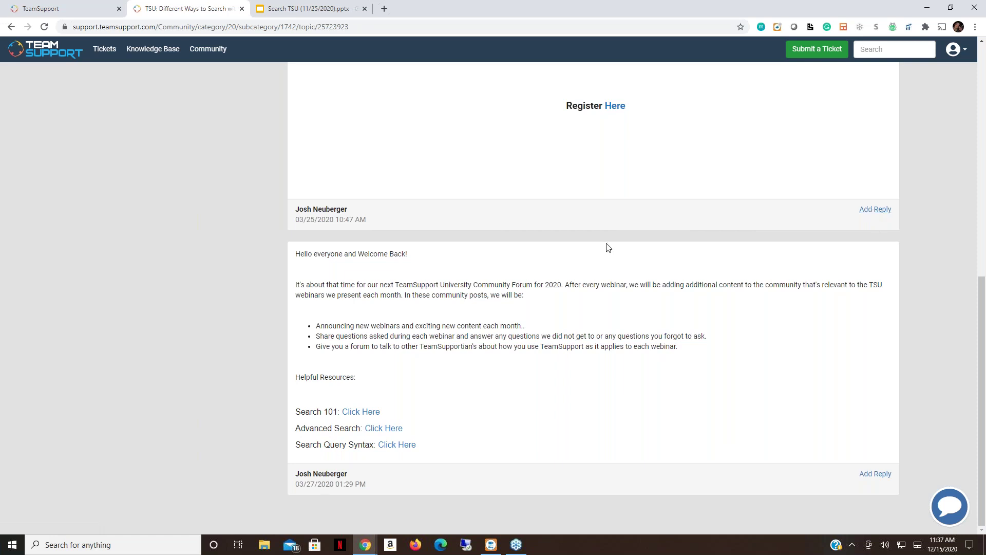
{"action": "scroll", "coordinate": [604, 252], "scroll_direction": "up", "scroll_amount": 7}
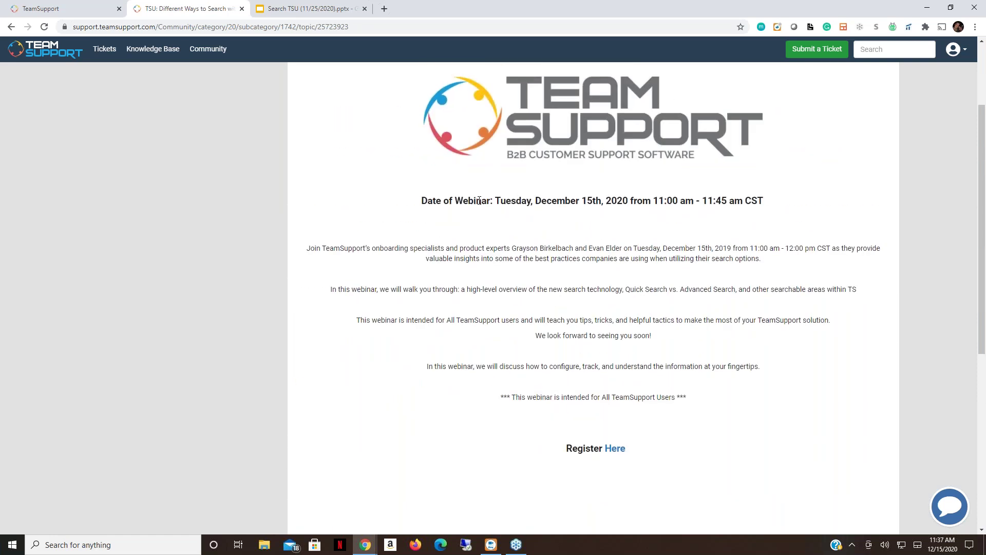
{"action": "scroll", "coordinate": [544, 238], "scroll_direction": "up", "scroll_amount": 1}
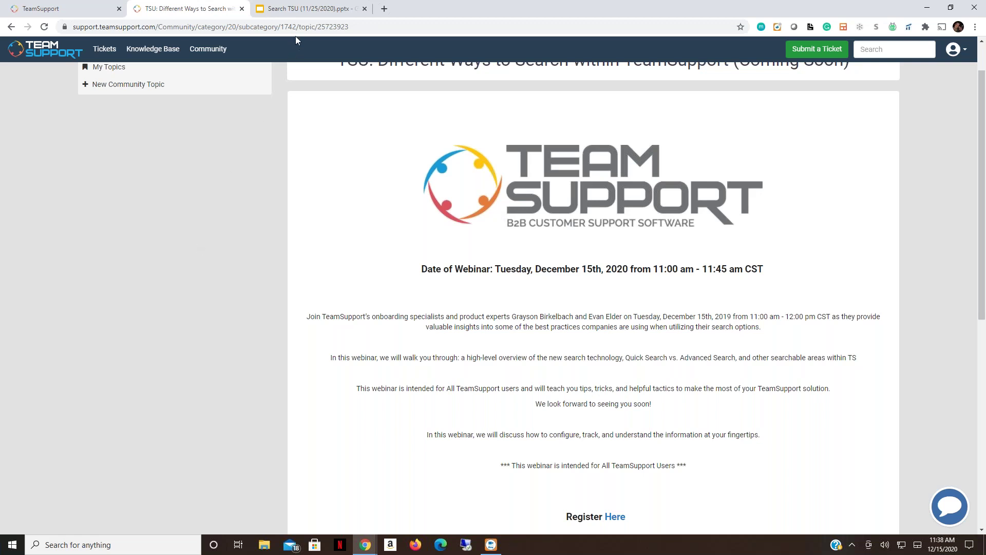
Switch to the Search TSU (11/25/2020) presentation in Google Slides and present its closing Thank You slide full screen
{"action": "left_click", "coordinate": [306, 9]}
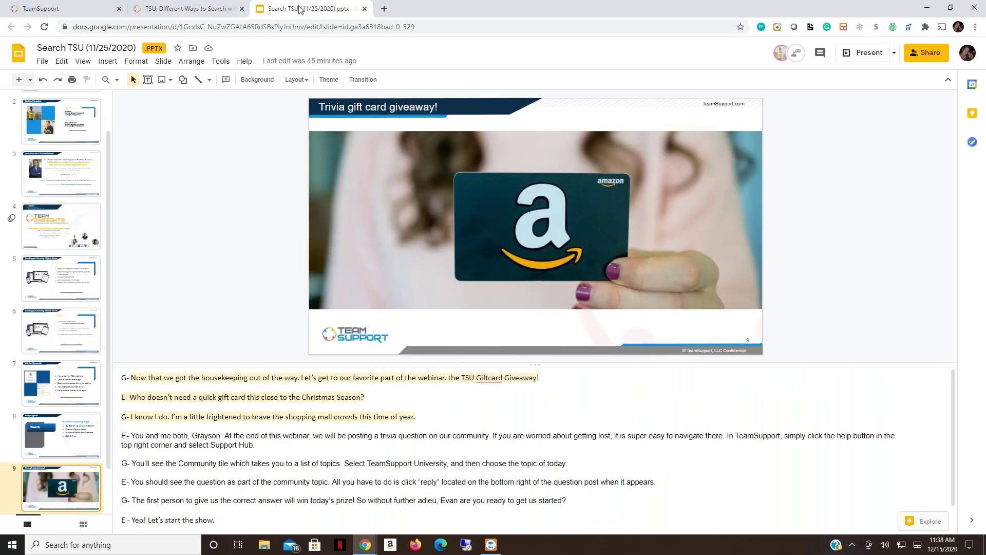
{"action": "scroll", "coordinate": [60, 486], "scroll_direction": "down", "scroll_amount": 1}
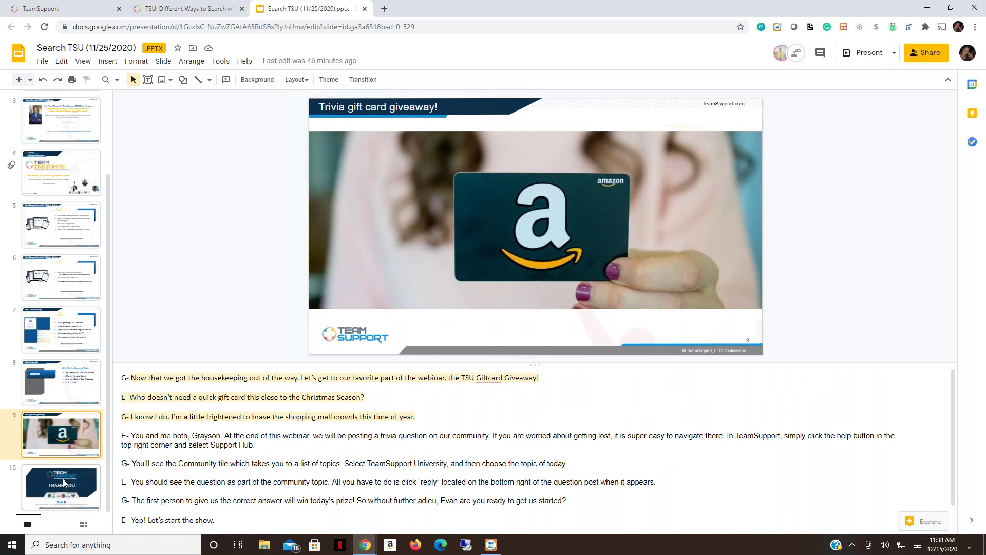
{"action": "key", "text": "Down"}
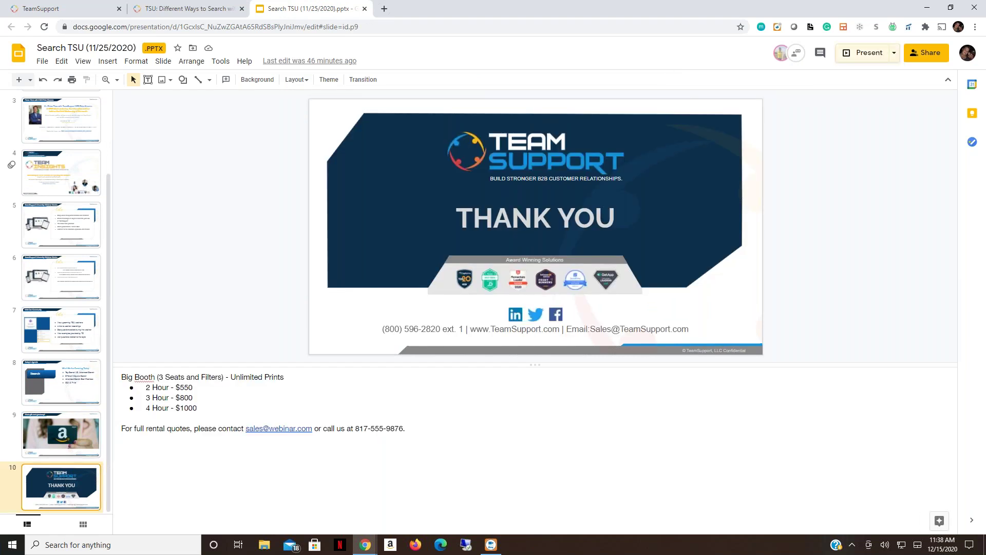
{"action": "left_click", "coordinate": [874, 54]}
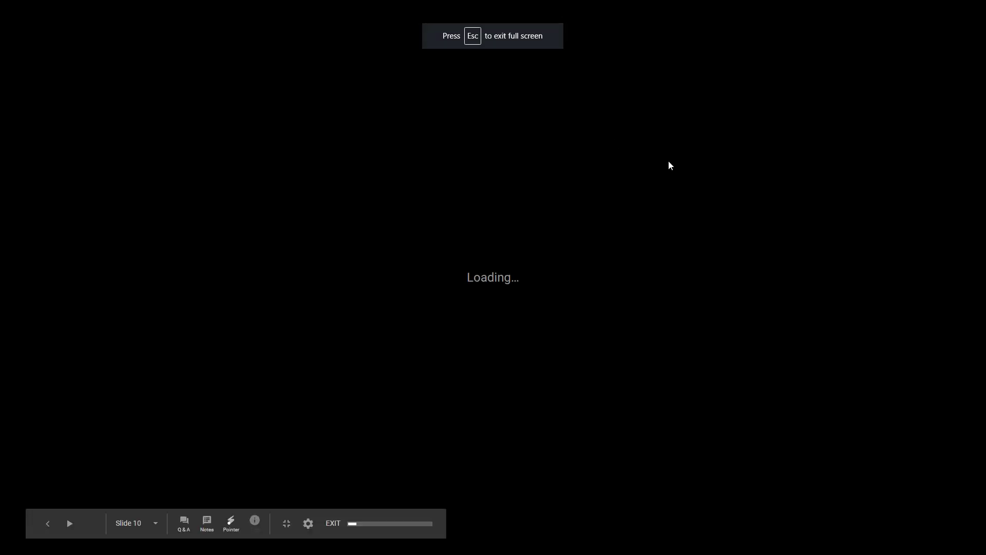